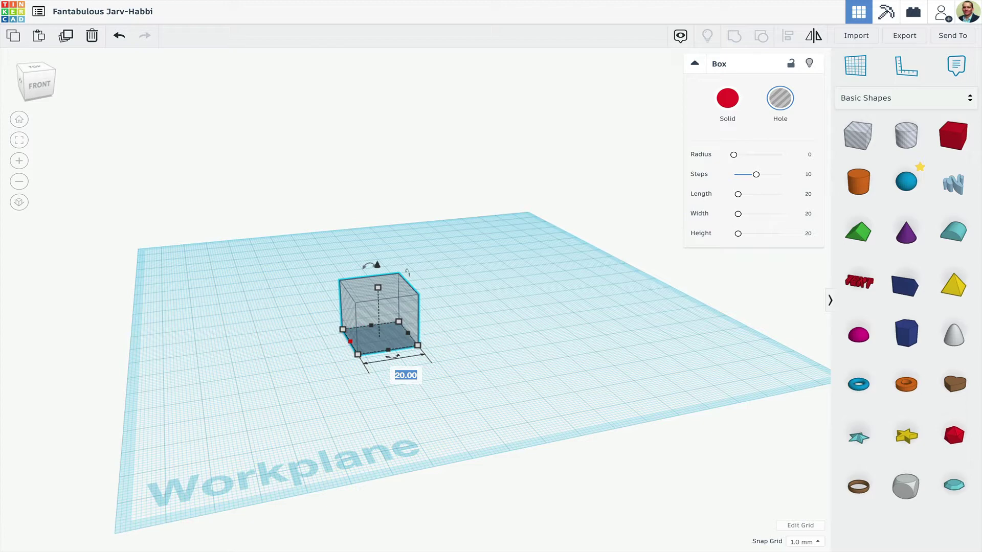
Set the hole box's width to 45 mm and stretch its depth to about 270 mm
{"action": "key", "text": "Return"}
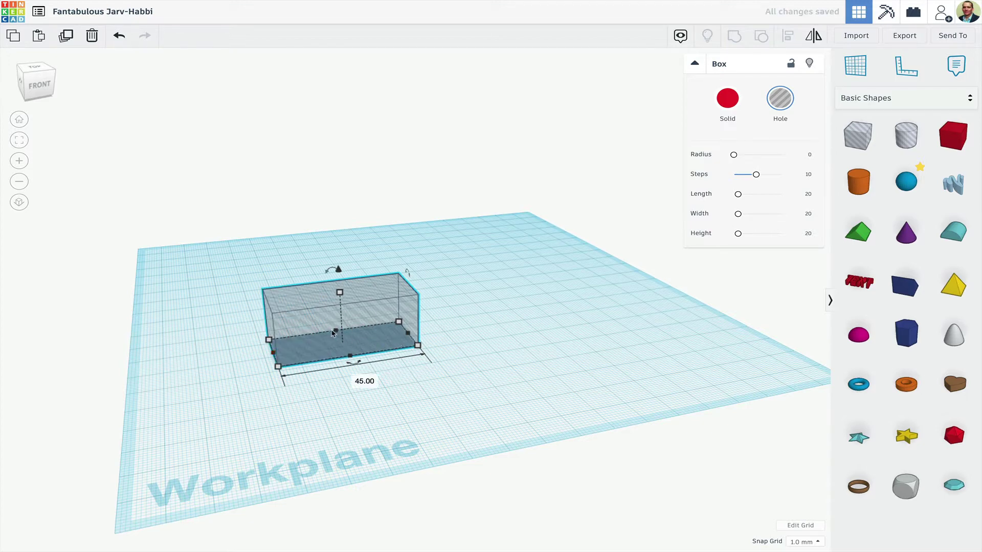
{"action": "left_click_drag", "start_coordinate": [337, 332], "coordinate": [308, 178]}
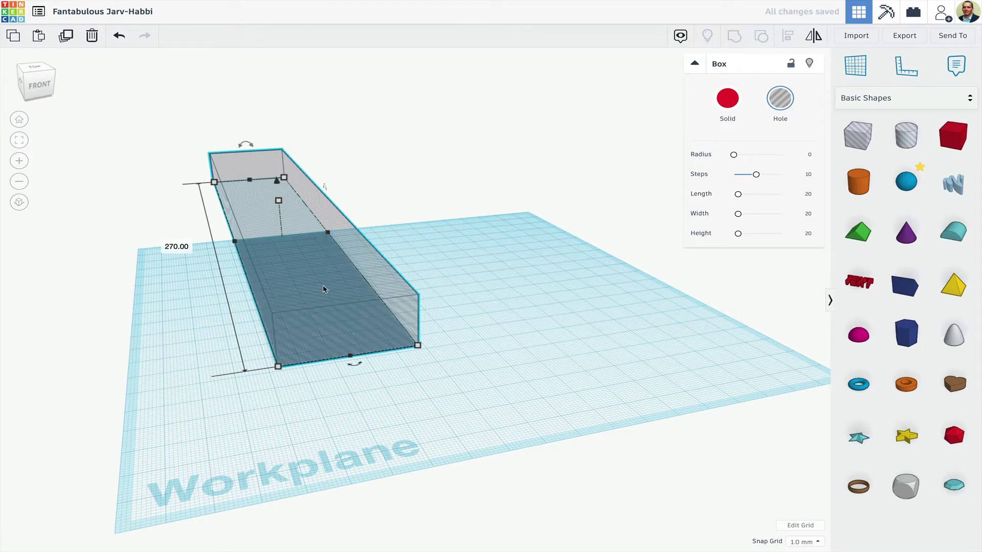
{"action": "left_click_drag", "start_coordinate": [324, 289], "coordinate": [344, 379]}
{"action": "right_click_drag", "start_coordinate": [409, 344], "coordinate": [459, 284]}
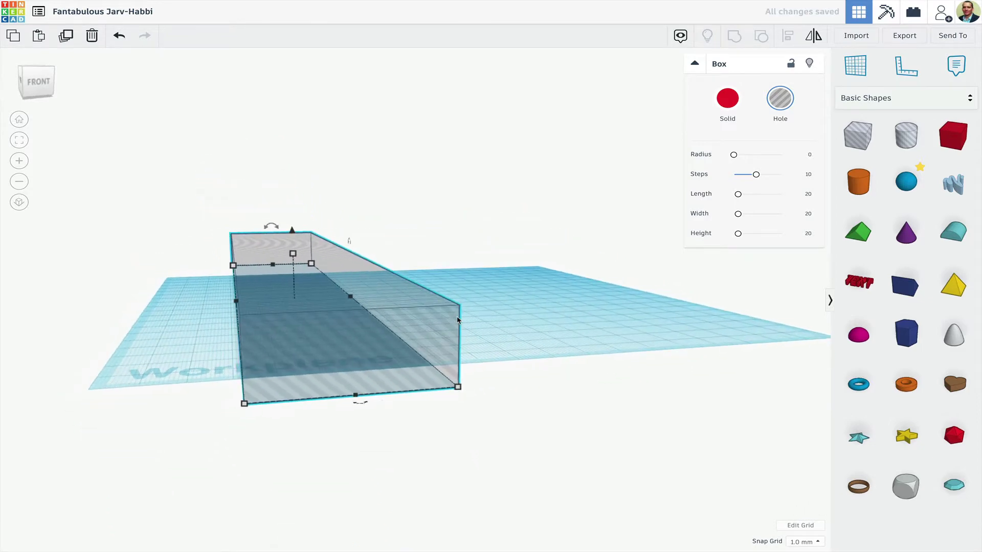
Stretch the hole box upward to a height of about 263 mm
{"action": "scroll", "coordinate": [457, 321], "scroll_direction": "down", "scroll_amount": 5}
{"action": "scroll", "coordinate": [388, 270], "scroll_direction": "up", "scroll_amount": 1}
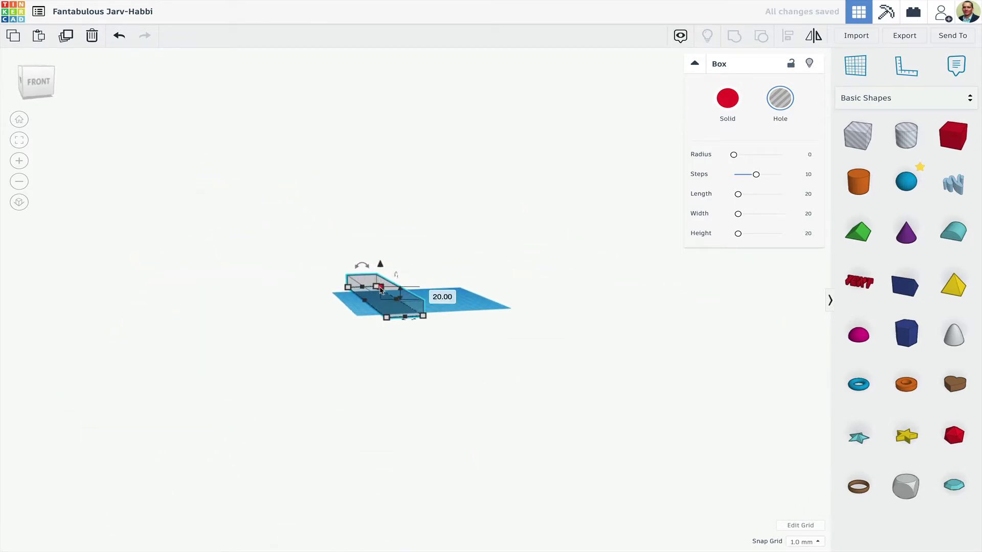
{"action": "left_click_drag", "start_coordinate": [380, 289], "coordinate": [401, 124]}
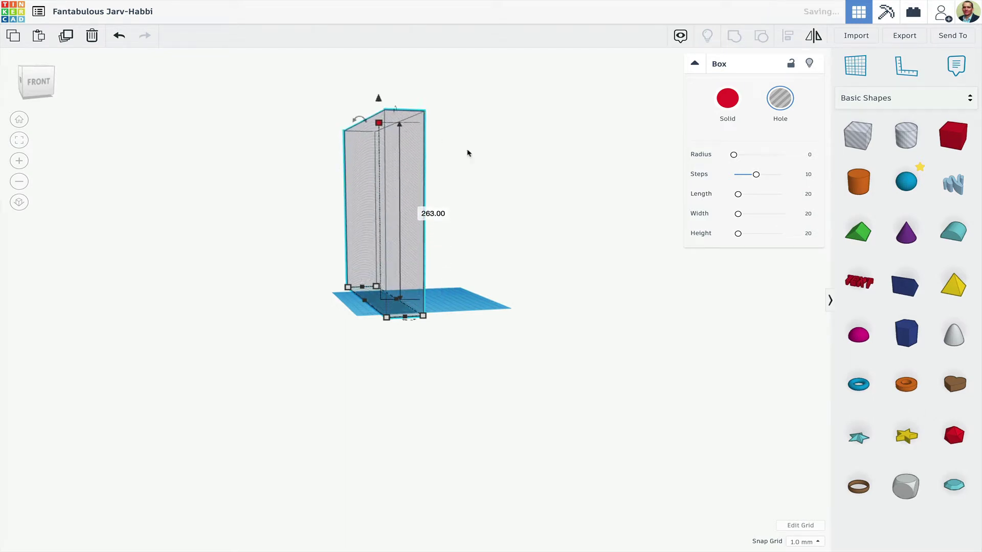
Duplicate the tall hole box in place, raise the copy slightly and widen it to about 149 mm
{"action": "right_click_drag", "start_coordinate": [509, 190], "coordinate": [501, 197]}
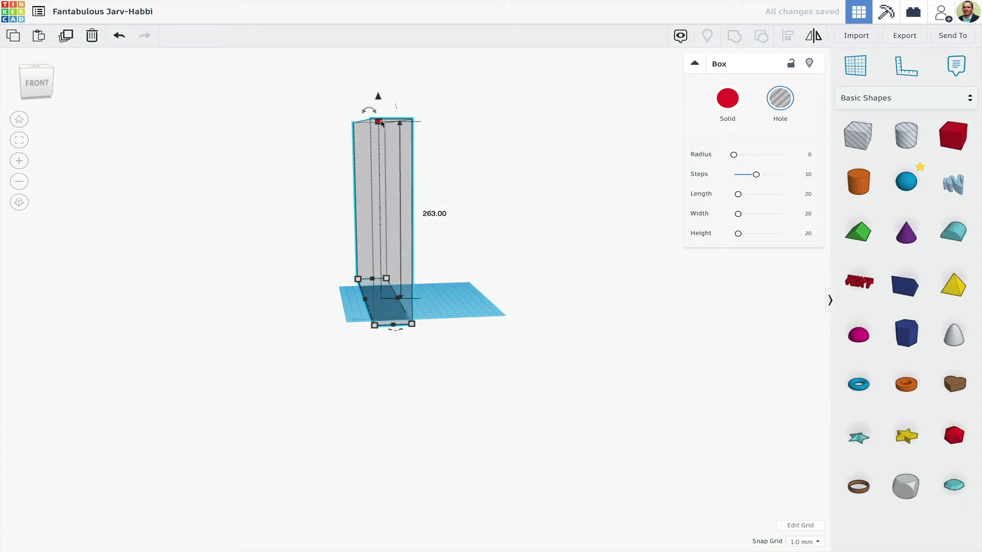
{"action": "right_click_drag", "start_coordinate": [509, 195], "coordinate": [489, 210]}
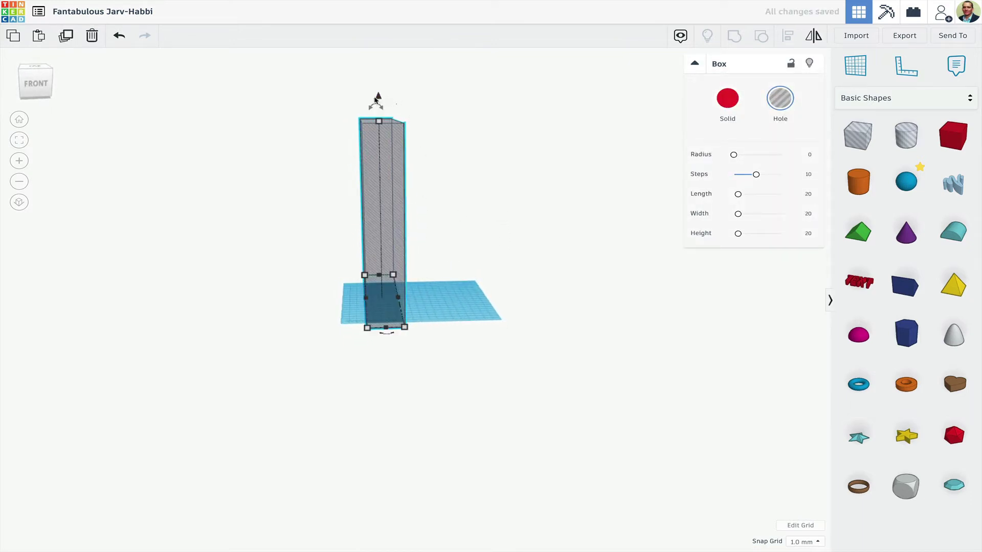
{"action": "left_click_drag", "start_coordinate": [376, 100], "coordinate": [378, 90]}
{"action": "right_click_drag", "start_coordinate": [469, 139], "coordinate": [470, 127]}
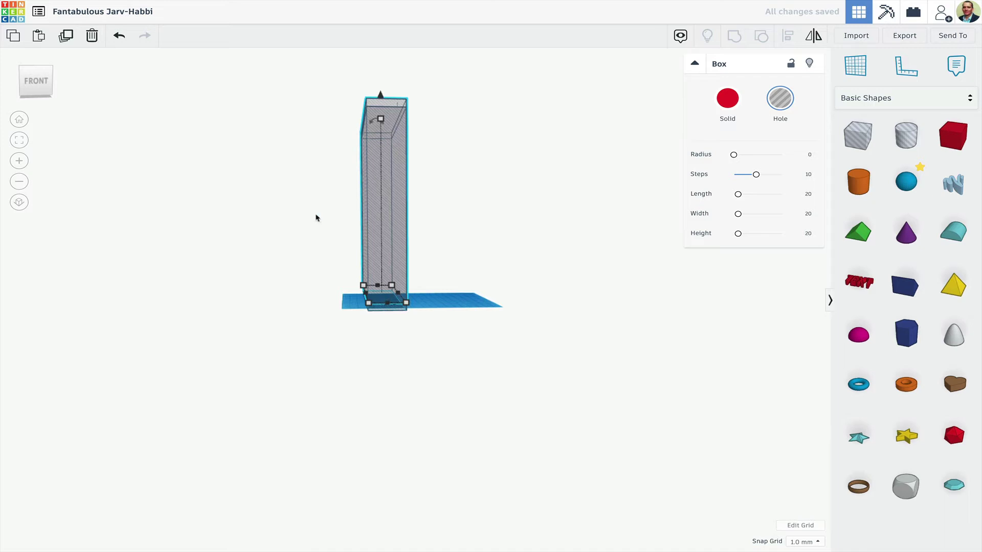
{"action": "right_click_drag", "start_coordinate": [357, 244], "coordinate": [374, 262]}
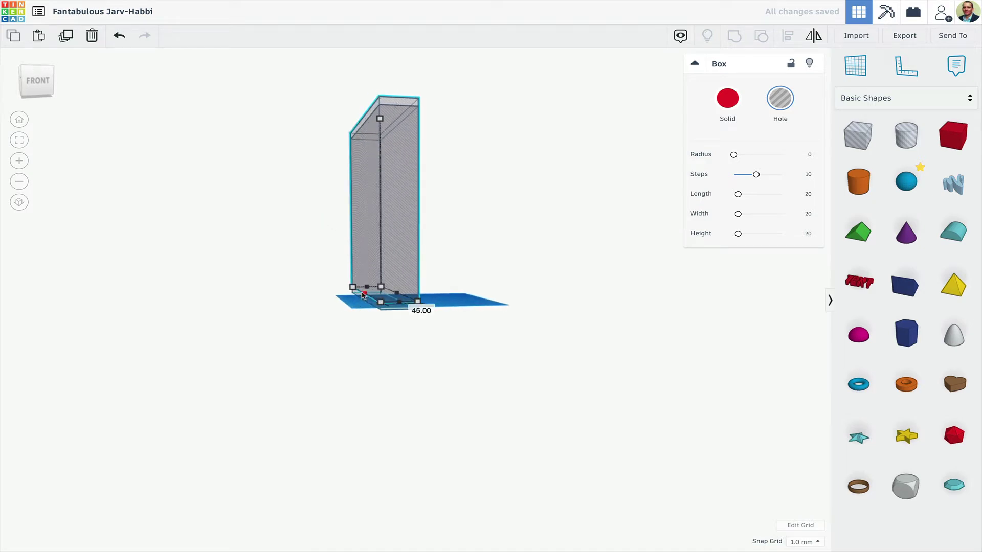
{"action": "left_click_drag", "start_coordinate": [362, 294], "coordinate": [287, 296]}
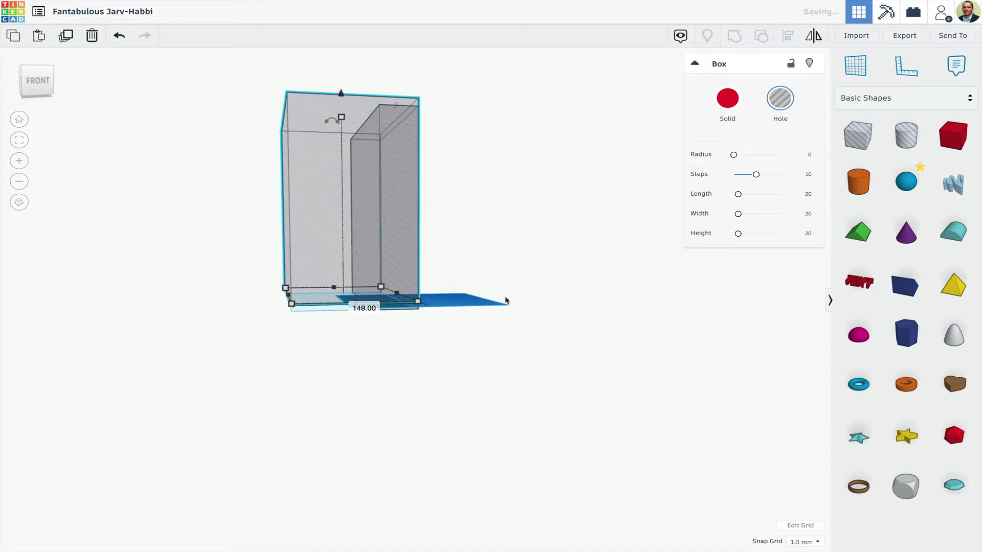
{"action": "mouse_move", "coordinate": [506, 300]}
{"action": "right_mouse_down"}
{"action": "mouse_move", "coordinate": [517, 269]}
{"action": "mouse_move", "coordinate": [490, 293]}
{"action": "right_mouse_up"}
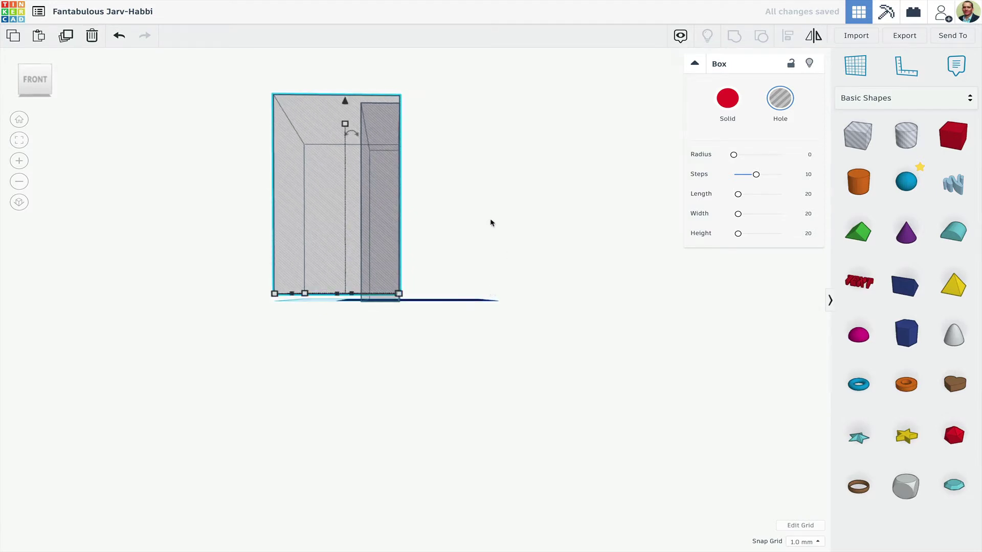
Group the two overlapping hole boxes into one shape and rotate it by -22.5° in the front plane
{"action": "left_click_drag", "start_coordinate": [485, 215], "coordinate": [308, 340]}
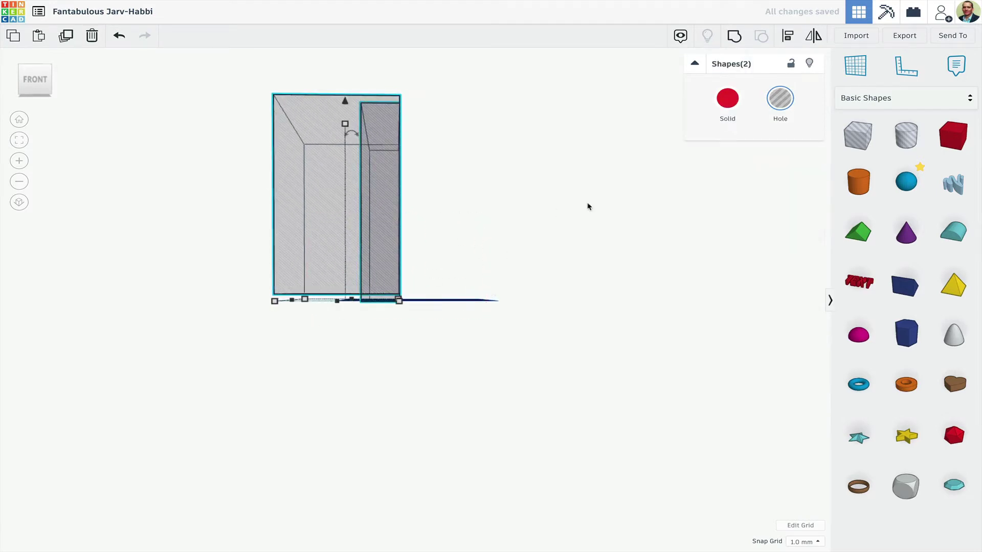
{"action": "left_click", "coordinate": [734, 40]}
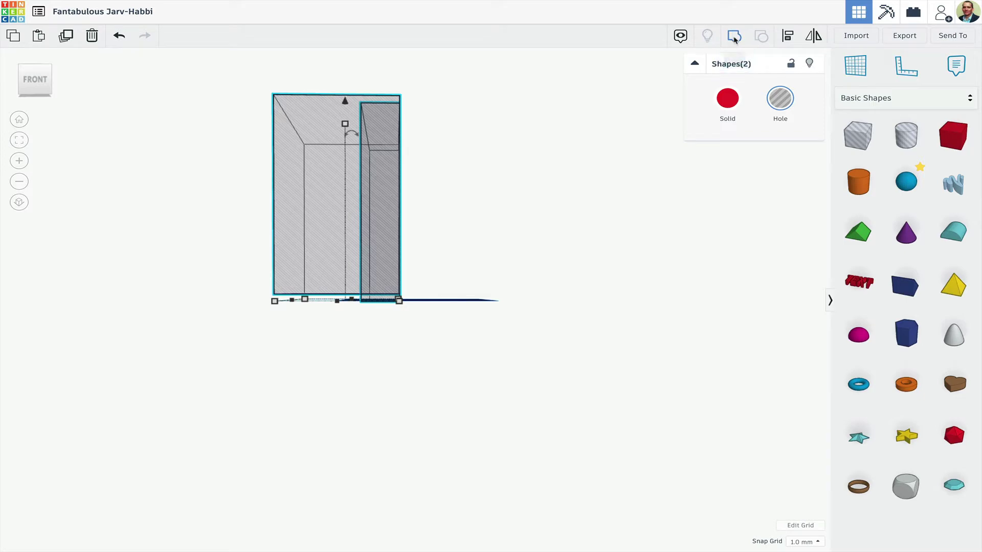
{"action": "mouse_move", "coordinate": [443, 272]}
{"action": "right_mouse_down"}
{"action": "mouse_move", "coordinate": [503, 281]}
{"action": "mouse_move", "coordinate": [455, 265]}
{"action": "right_mouse_up"}
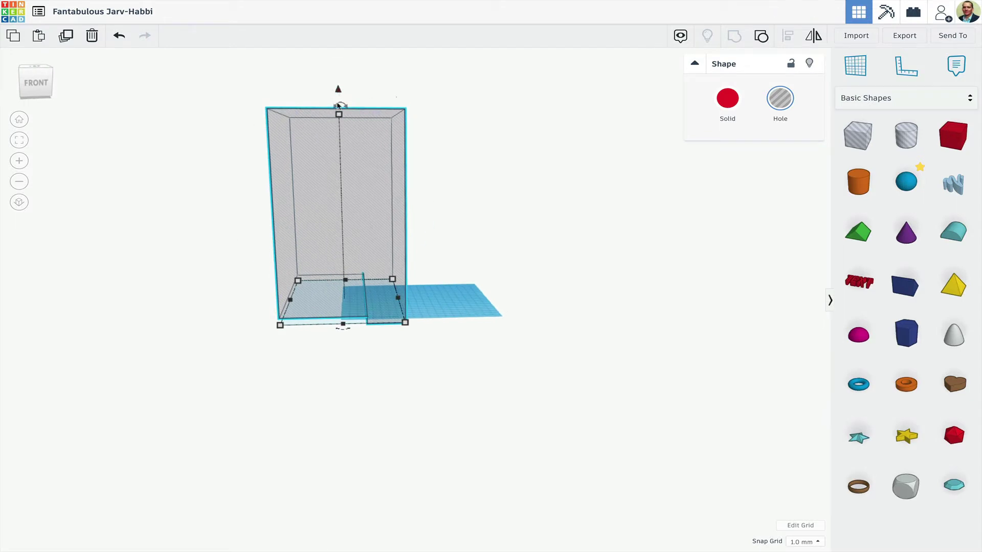
{"action": "left_click_drag", "start_coordinate": [348, 109], "coordinate": [372, 118]}
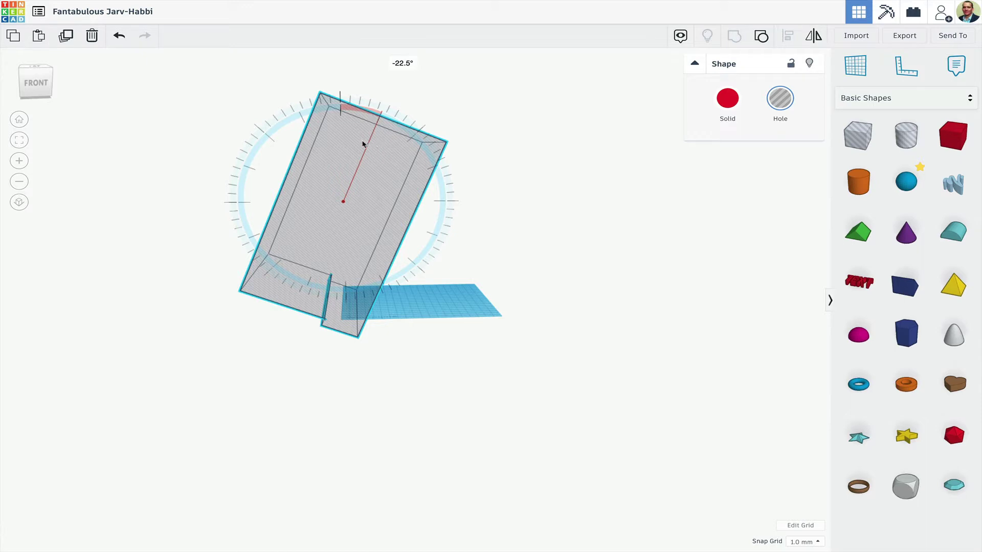
{"action": "mouse_move", "coordinate": [364, 143]}
{"action": "left_mouse_down"}
{"action": "mouse_move", "coordinate": [353, 142]}
{"action": "mouse_move", "coordinate": [377, 145]}
{"action": "mouse_move", "coordinate": [377, 136]}
{"action": "left_mouse_up"}
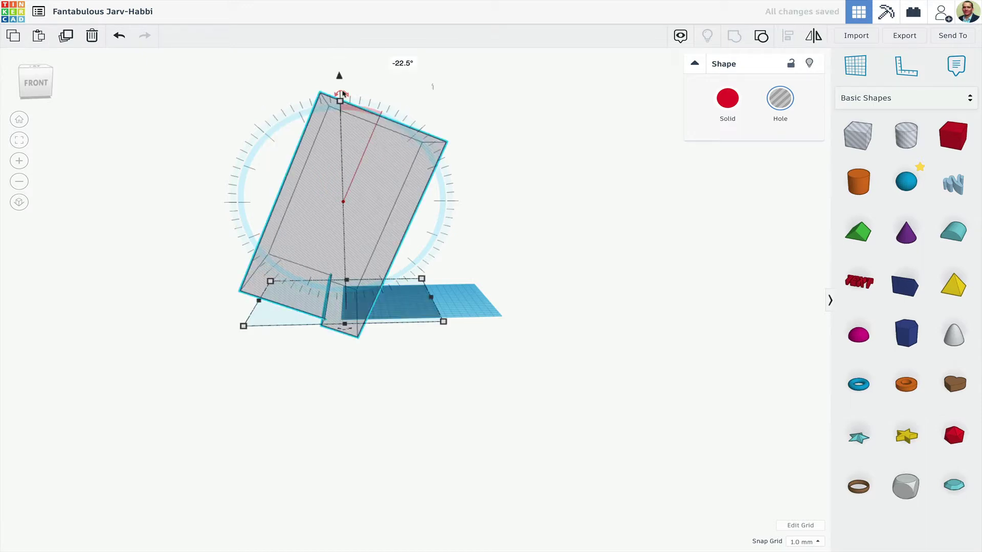
Raise the tilted hole shape so its lower tip sits slightly above the workplane
{"action": "left_click_drag", "start_coordinate": [339, 76], "coordinate": [342, 61]}
{"action": "right_click_drag", "start_coordinate": [568, 156], "coordinate": [535, 184]}
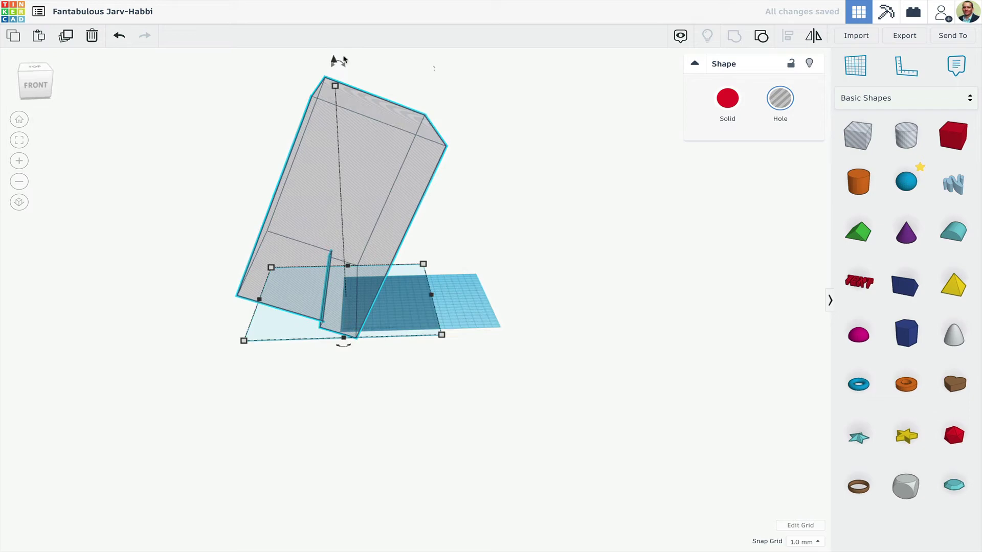
{"action": "left_click_drag", "start_coordinate": [337, 61], "coordinate": [336, 51]}
{"action": "right_click_drag", "start_coordinate": [658, 202], "coordinate": [588, 202]}
{"action": "left_click", "coordinate": [642, 195]}
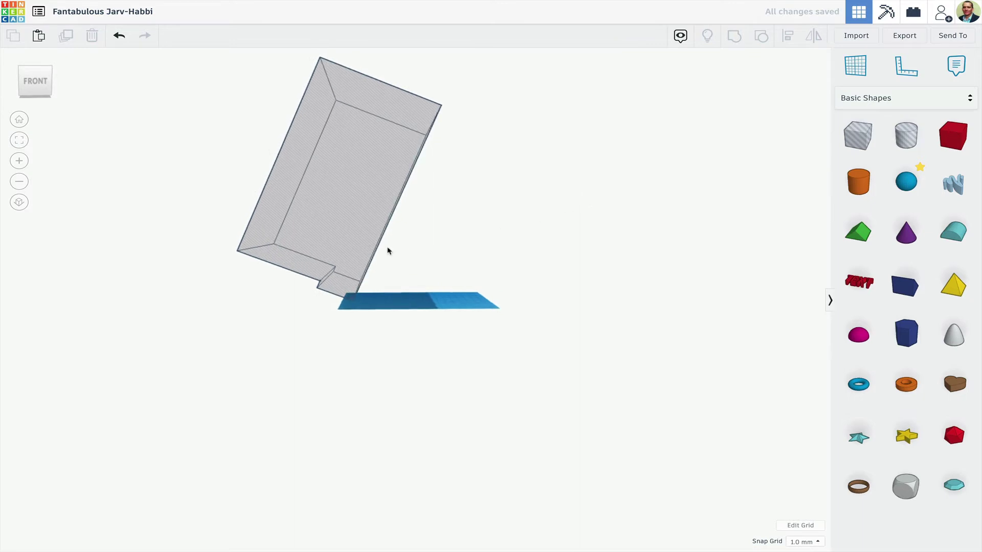
Nudge the tilted hole shape to the right so its notched lower end sits over the workplane
{"action": "left_click", "coordinate": [346, 235]}
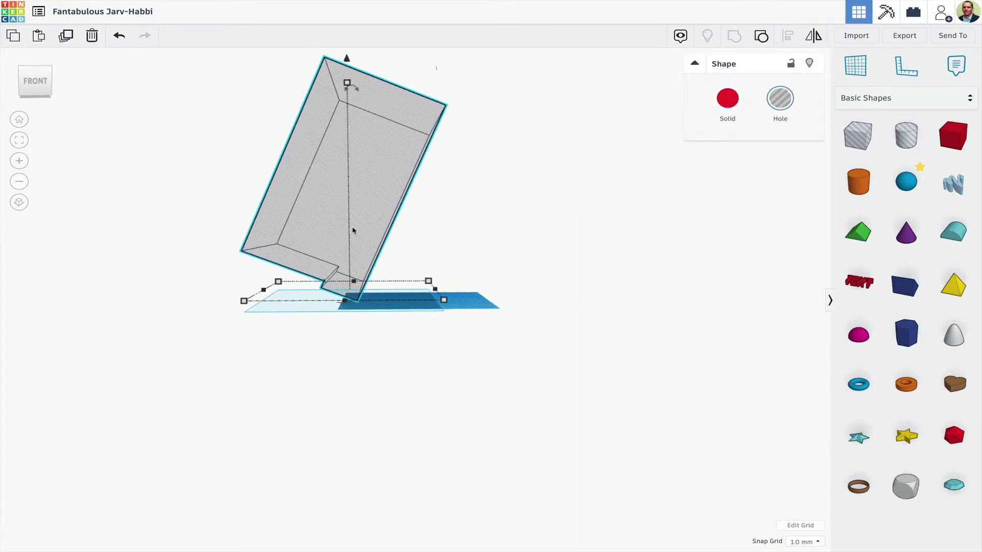
{"action": "key", "text": "Right"}
{"action": "key", "text": "Right"}
{"action": "key", "text": "Right"}
{"action": "key", "text": "Right"}
{"action": "key", "text": "Right"}
{"action": "key", "text": "Right"}
{"action": "key", "text": "Right"}
{"action": "key", "text": "Right"}
{"action": "key", "text": "Right"}
{"action": "key", "text": "Right"}
{"action": "key", "text": "Right"}
{"action": "key", "text": "Right"}
{"action": "key", "text": "Right"}
{"action": "key", "text": "Right"}
{"action": "key", "text": "Right"}
{"action": "key", "text": "Right"}
{"action": "key", "text": "Right"}
{"action": "key", "text": "Right"}
{"action": "key", "text": "Right"}
{"action": "key", "text": "Right"}
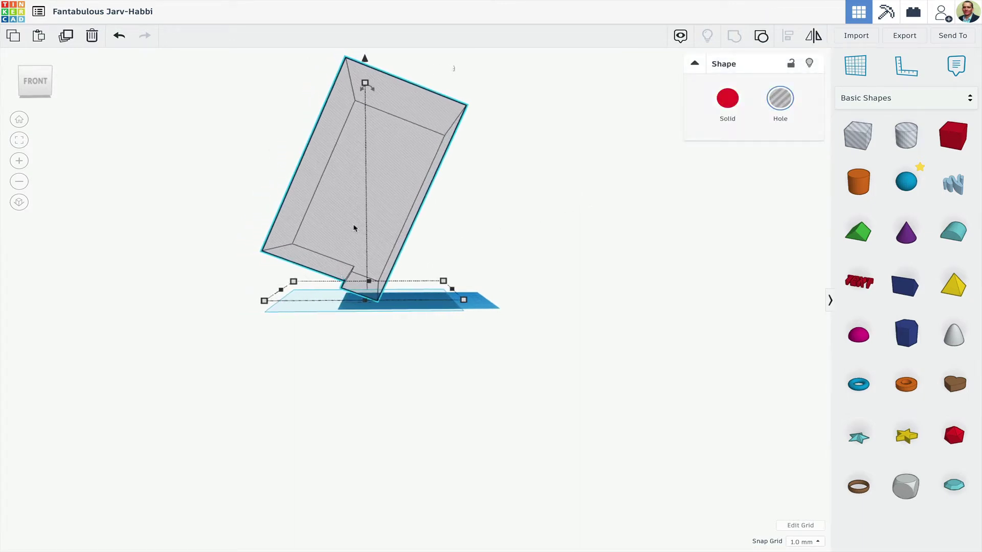
{"action": "mouse_move", "coordinate": [691, 290]}
{"action": "right_mouse_down"}
{"action": "mouse_move", "coordinate": [693, 310]}
{"action": "mouse_move", "coordinate": [683, 284]}
{"action": "right_mouse_up"}
{"action": "scroll", "coordinate": [675, 282], "scroll_direction": "up", "scroll_amount": 5}
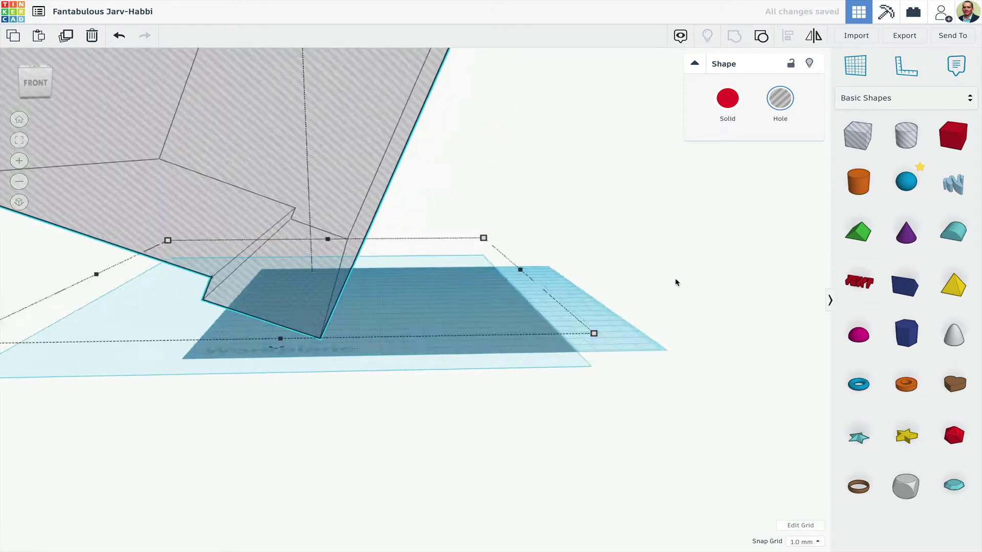
{"action": "scroll", "coordinate": [675, 283], "scroll_direction": "down", "scroll_amount": 10}
{"action": "left_click", "coordinate": [675, 282]}
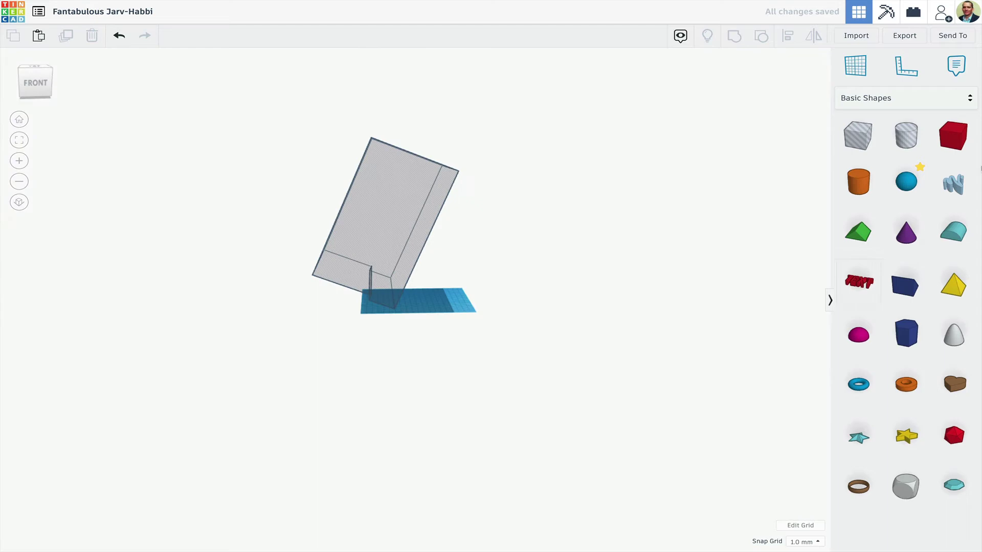
Place a solid box on the workplane beside the hole's lower tip and stretch it to about 197 mm tall
{"action": "left_click", "coordinate": [957, 149]}
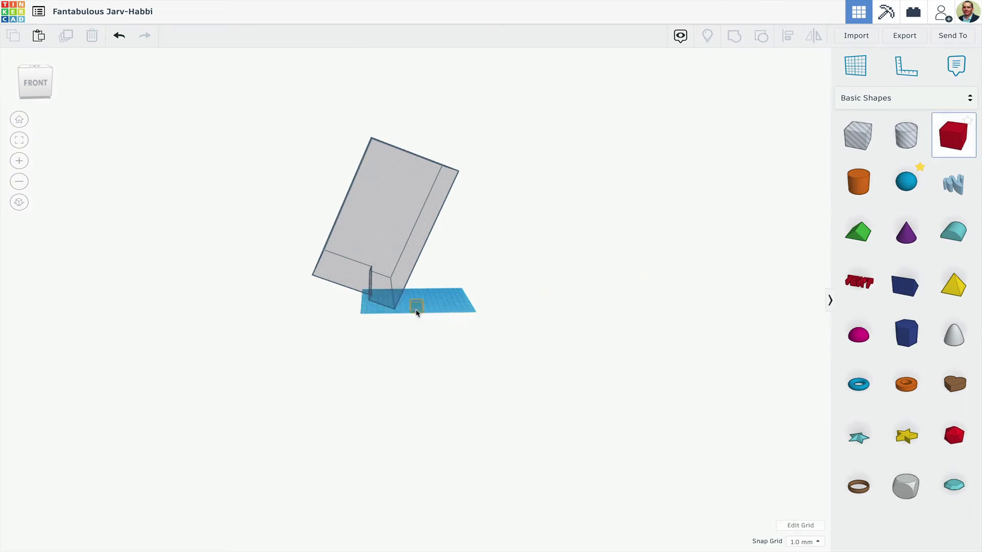
{"action": "left_click", "coordinate": [412, 310]}
{"action": "mouse_move", "coordinate": [472, 287]}
{"action": "right_mouse_down"}
{"action": "mouse_move", "coordinate": [512, 290]}
{"action": "mouse_move", "coordinate": [471, 292]}
{"action": "right_mouse_up"}
{"action": "scroll", "coordinate": [422, 298], "scroll_direction": "up", "scroll_amount": 10}
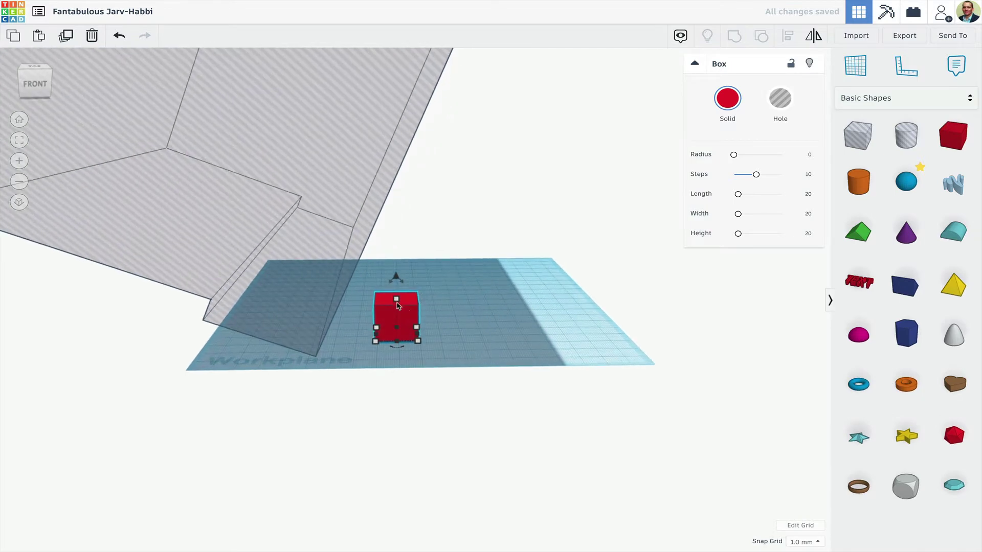
{"action": "left_click_drag", "start_coordinate": [397, 299], "coordinate": [455, 67]}
{"action": "scroll", "coordinate": [502, 176], "scroll_direction": "down", "scroll_amount": 3}
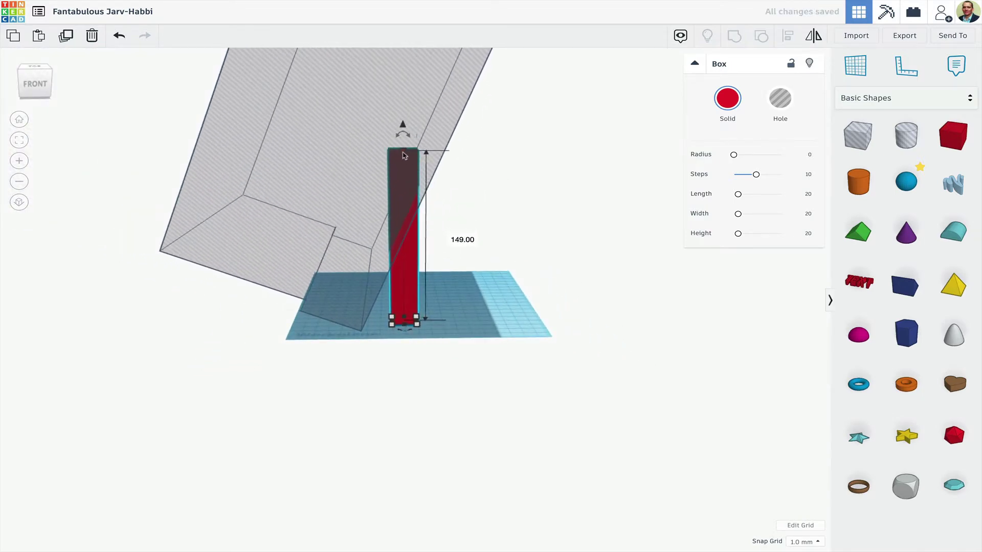
{"action": "left_click_drag", "start_coordinate": [404, 155], "coordinate": [409, 88]}
{"action": "scroll", "coordinate": [554, 151], "scroll_direction": "down", "scroll_amount": 3}
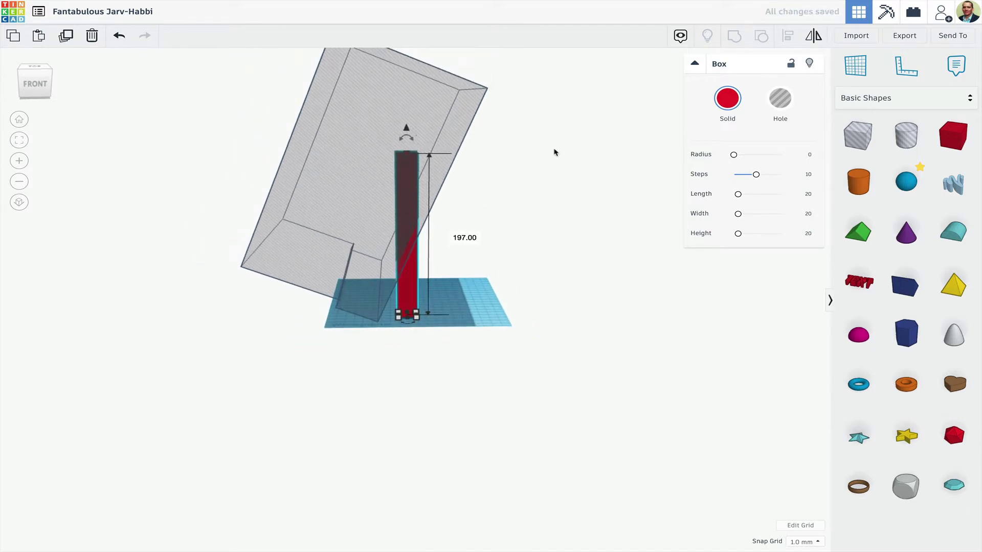
Widen the tall solid box into an upright plate and set its thickness to 3 mm
{"action": "right_click_drag", "start_coordinate": [417, 309], "coordinate": [409, 355]}
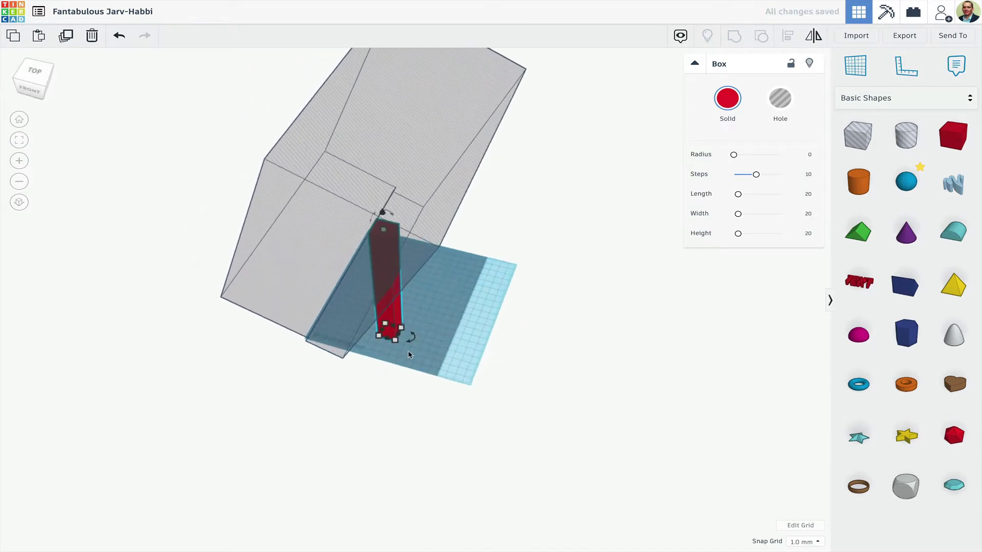
{"action": "left_click_drag", "start_coordinate": [397, 338], "coordinate": [495, 355]}
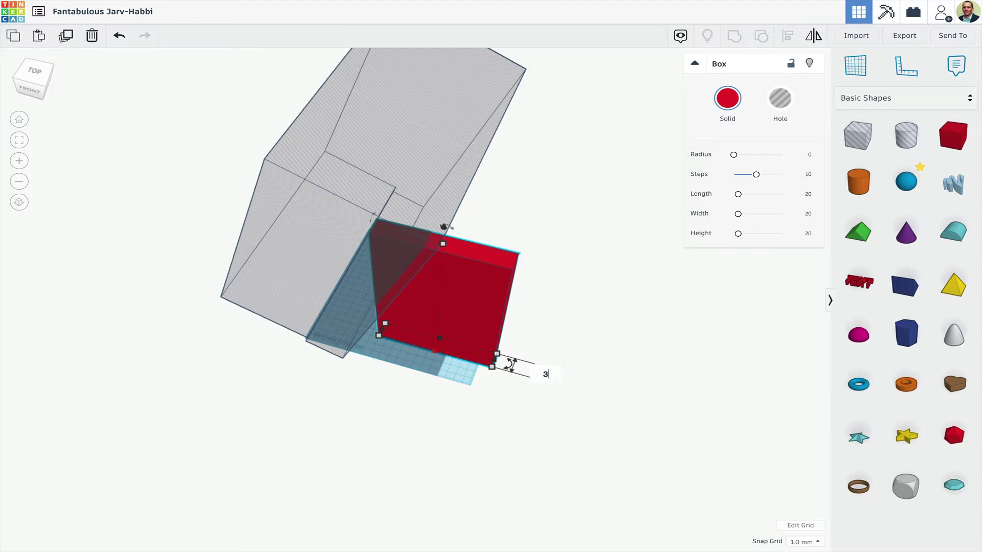
{"action": "key", "text": "Return"}
{"action": "right_click_drag", "start_coordinate": [611, 416], "coordinate": [660, 388]}
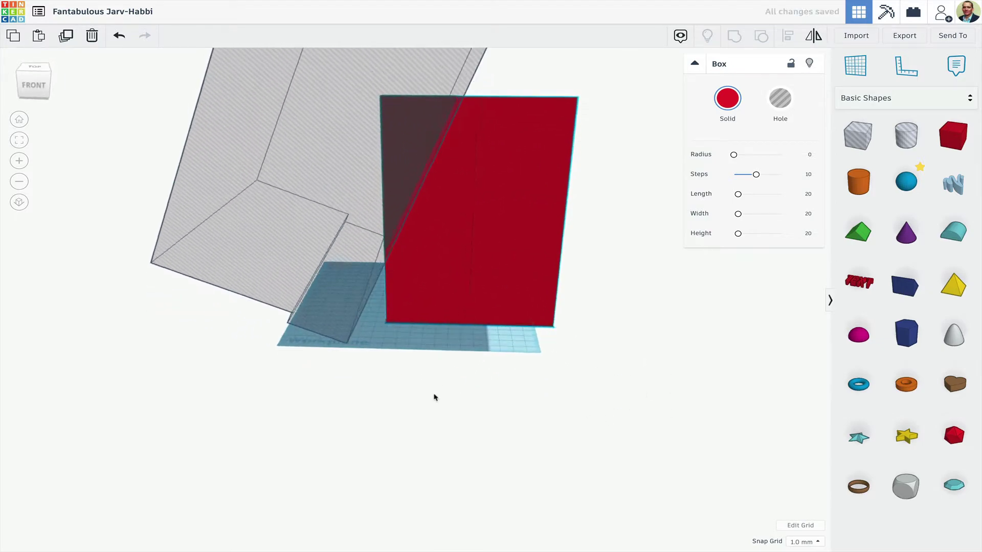
{"action": "scroll", "coordinate": [409, 372], "scroll_direction": "up", "scroll_amount": 2}
Resize the 3 mm plate's width from both ends so it spans the notched lower end of the tilted hole
{"action": "left_click_drag", "start_coordinate": [392, 341], "coordinate": [303, 334]}
{"action": "right_click_drag", "start_coordinate": [463, 356], "coordinate": [513, 344]}
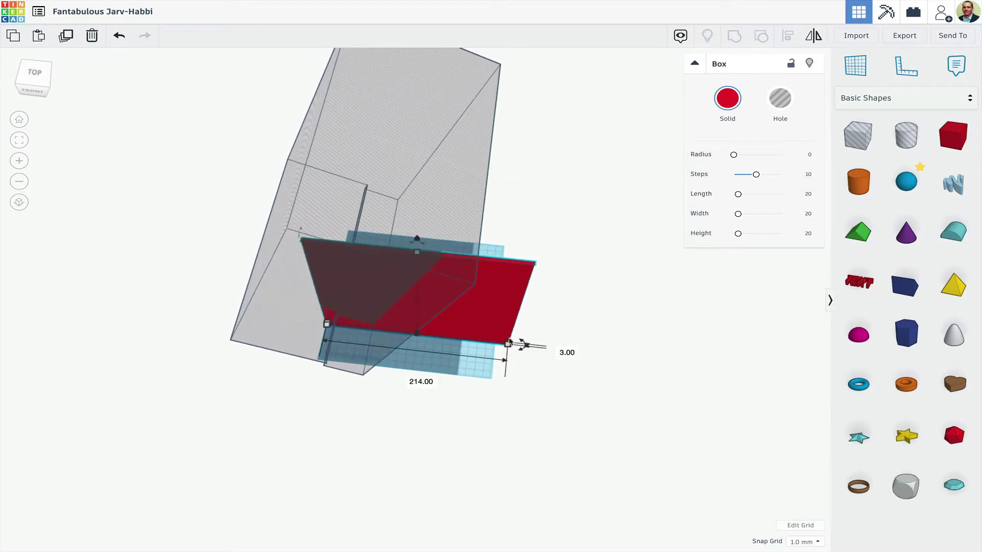
{"action": "left_click_drag", "start_coordinate": [509, 343], "coordinate": [450, 337]}
{"action": "right_click_drag", "start_coordinate": [559, 346], "coordinate": [479, 336]}
{"action": "right_click_drag", "start_coordinate": [466, 393], "coordinate": [462, 428]}
{"action": "mouse_move", "coordinate": [457, 335]}
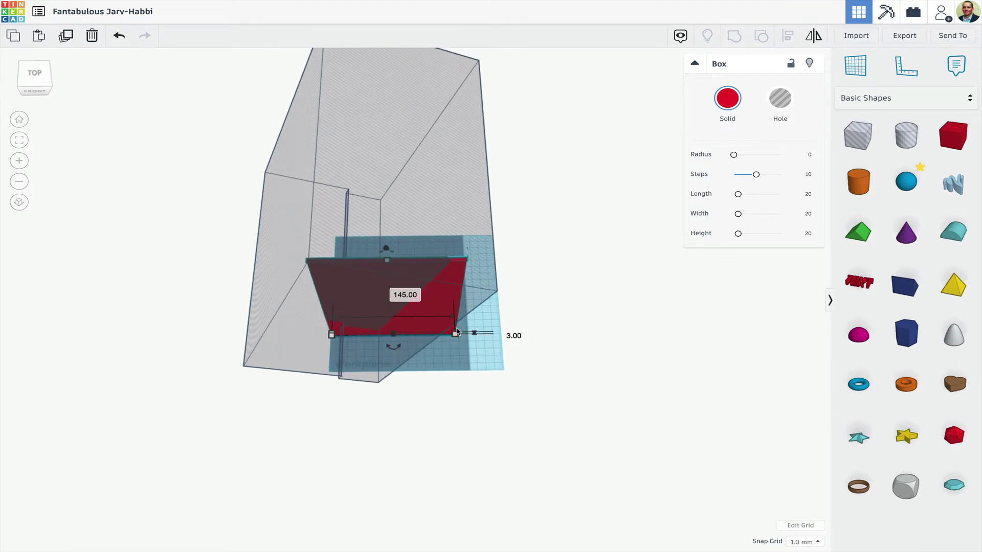
{"action": "left_click_drag", "start_coordinate": [456, 332], "coordinate": [467, 331]}
Group the solid plate with the tilted hole shape to cut the sloped back and notched front lip
{"action": "right_click_drag", "start_coordinate": [502, 313], "coordinate": [530, 265]}
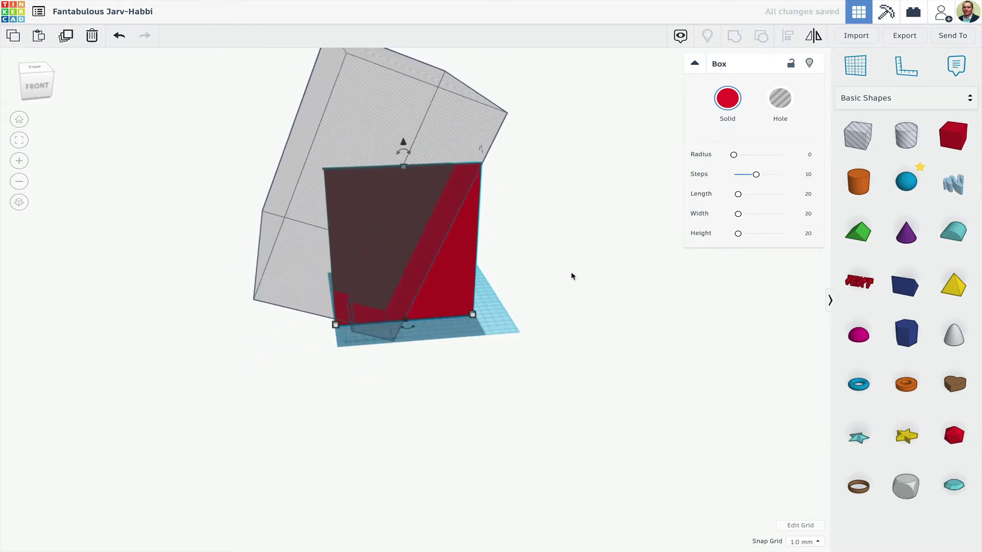
{"action": "right_click_drag", "start_coordinate": [609, 296], "coordinate": [629, 256]}
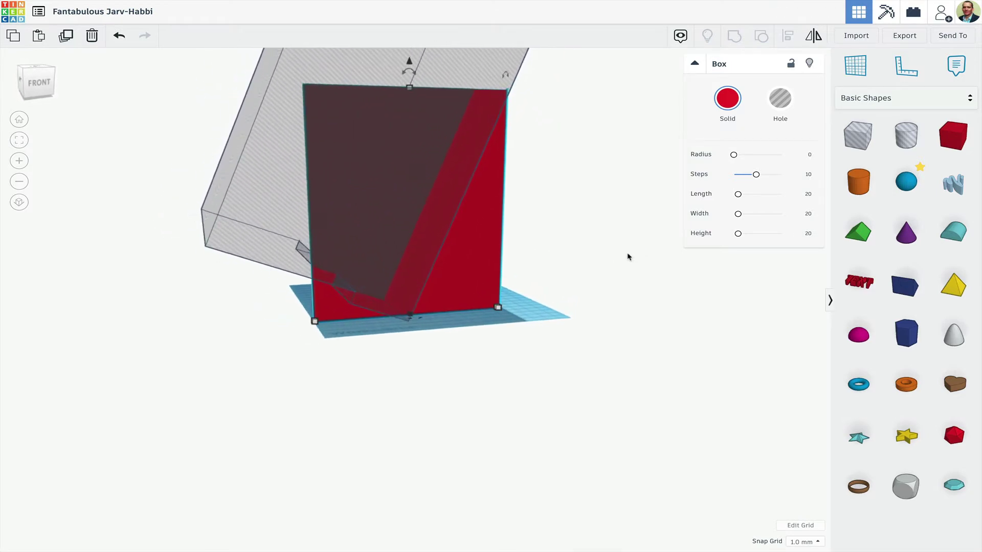
{"action": "right_click_drag", "start_coordinate": [581, 292], "coordinate": [548, 264]}
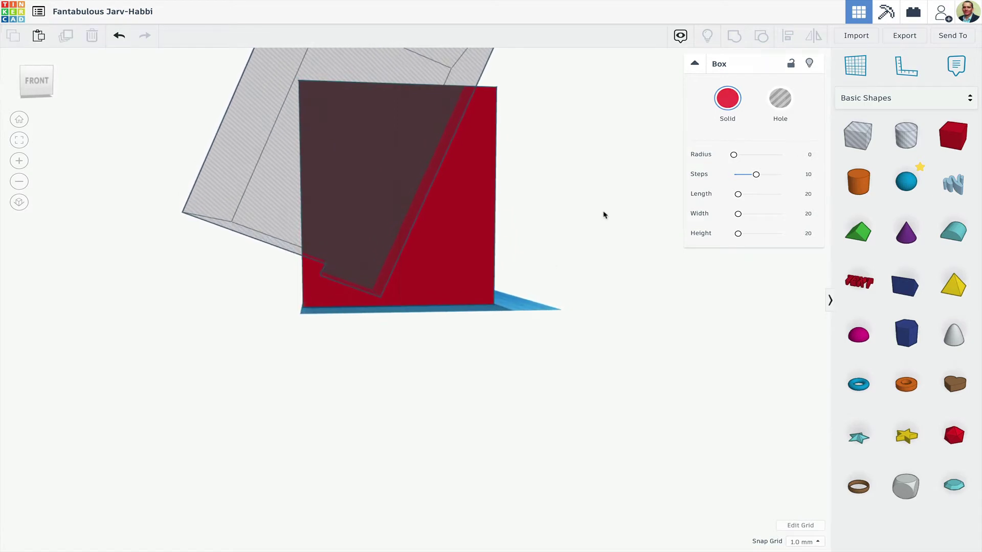
{"action": "left_click_drag", "start_coordinate": [605, 207], "coordinate": [194, 189]}
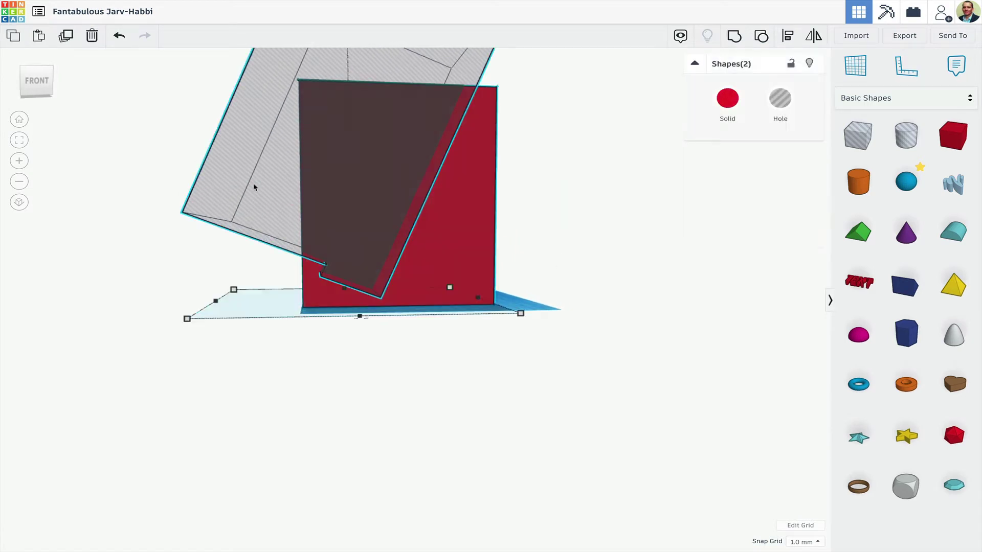
{"action": "left_click", "coordinate": [732, 37]}
{"action": "right_click_drag", "start_coordinate": [588, 176], "coordinate": [600, 196]}
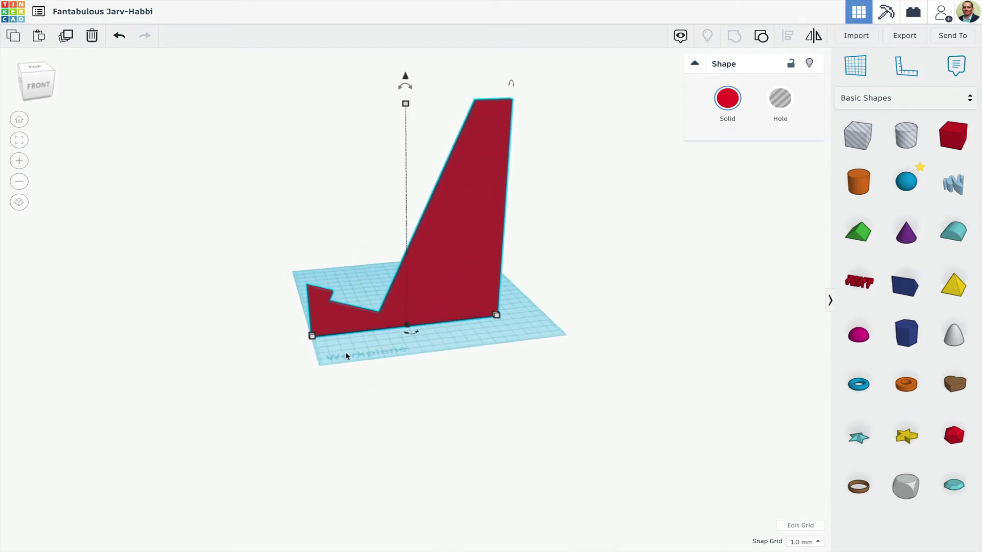
Place a Round Roof on the workplane, stretch it into a tall arch and position it through the plate's lower rear part
{"action": "left_click", "coordinate": [954, 232]}
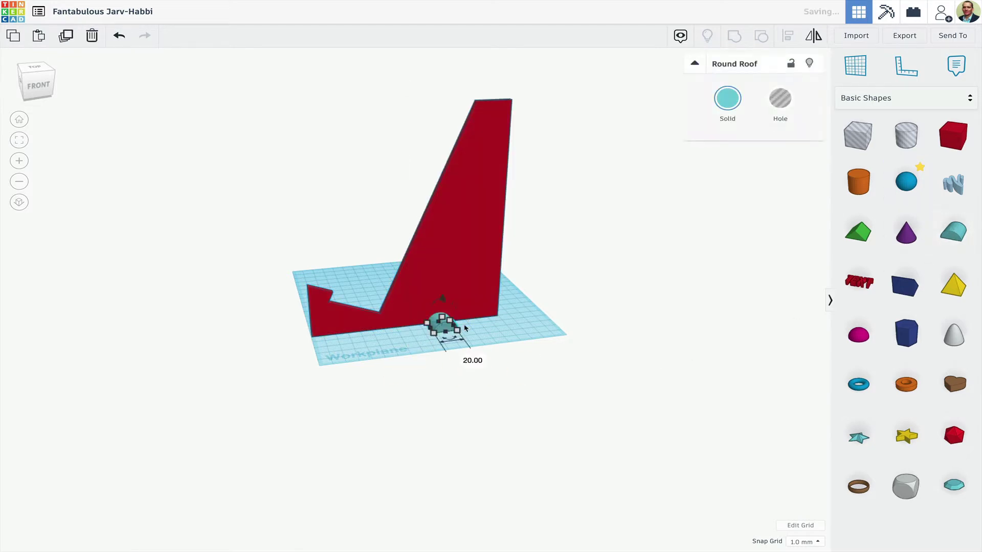
{"action": "left_click_drag", "start_coordinate": [443, 299], "coordinate": [447, 265]}
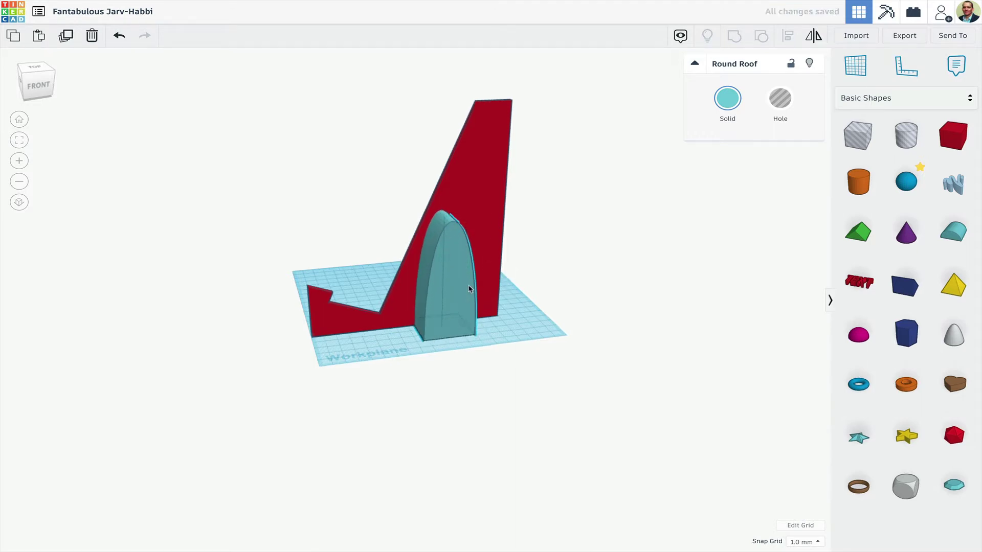
{"action": "right_click_drag", "start_coordinate": [469, 287], "coordinate": [434, 304]}
{"action": "left_click", "coordinate": [466, 293]}
{"action": "left_click_drag", "start_coordinate": [443, 302], "coordinate": [455, 301]}
Turn the tall arch in the plate's lower rear part into a hole
{"action": "left_click", "coordinate": [780, 101]}
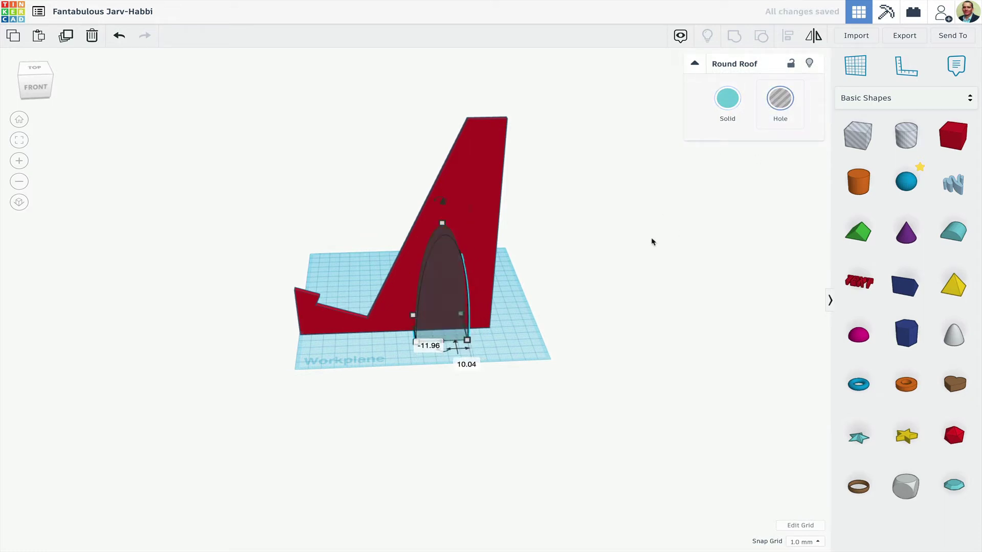
{"action": "right_click_drag", "start_coordinate": [651, 241], "coordinate": [593, 177]}
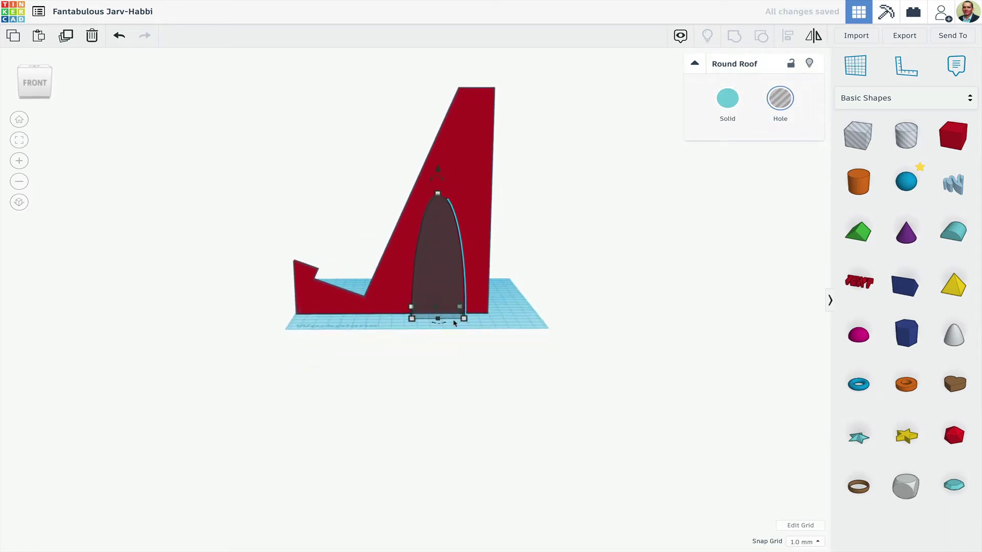
{"action": "right_click_drag", "start_coordinate": [454, 323], "coordinate": [618, 336]}
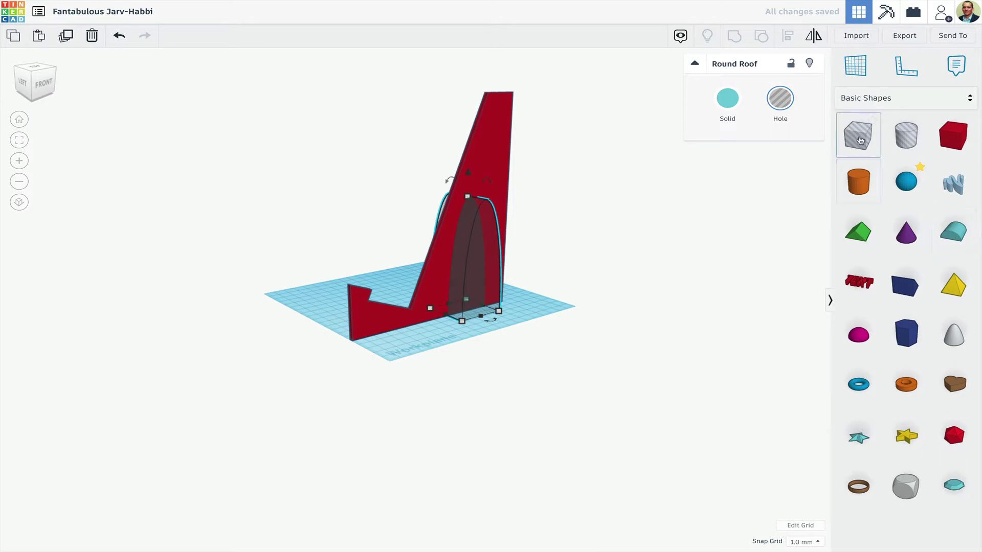
Place a box hole over the plate's lower front corner and rotate it 45° in the plane of the plate
{"action": "left_click_drag", "start_coordinate": [860, 140], "coordinate": [374, 355]}
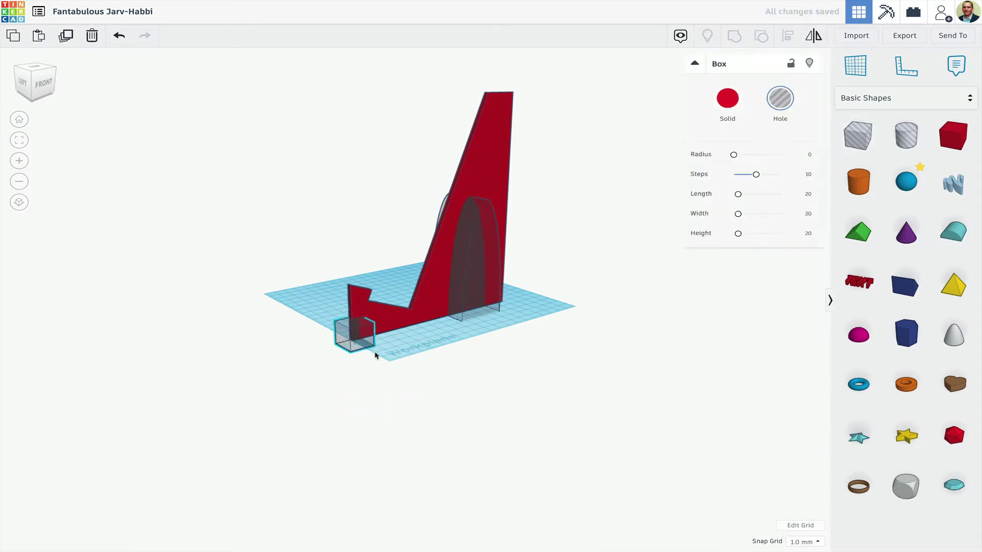
{"action": "right_click_drag", "start_coordinate": [375, 355], "coordinate": [307, 309]}
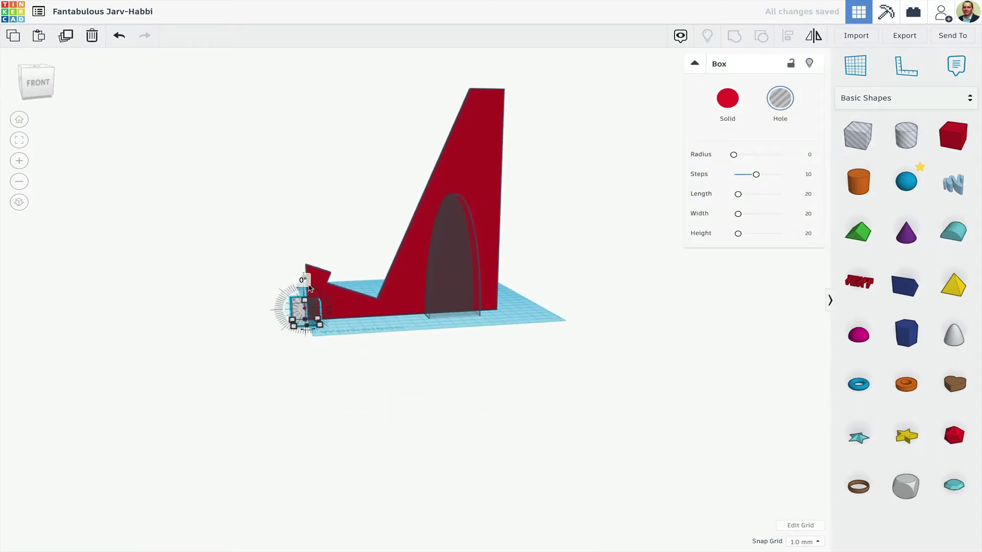
{"action": "scroll", "coordinate": [309, 307], "scroll_direction": "up", "scroll_amount": 8}
{"action": "scroll", "coordinate": [188, 318], "scroll_direction": "down", "scroll_amount": 6}
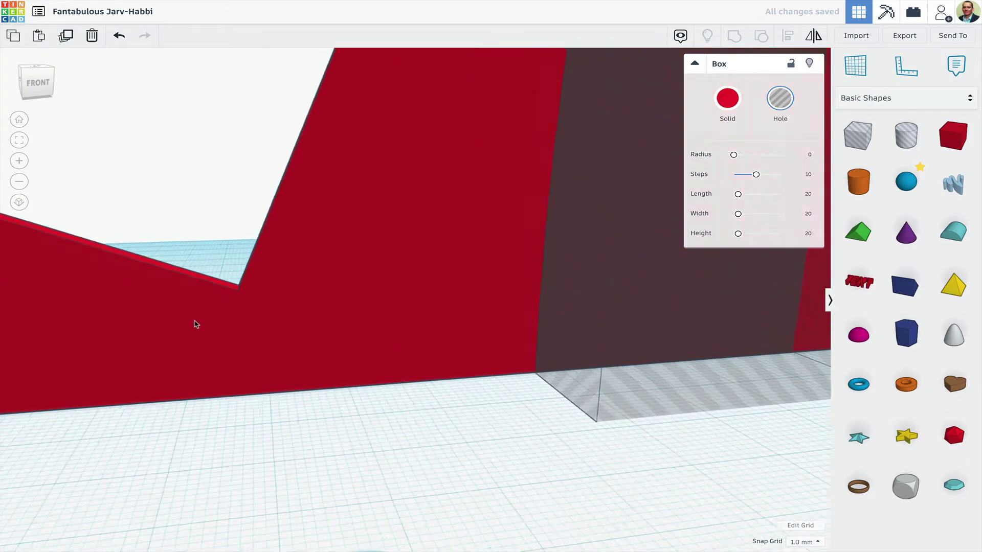
{"action": "scroll", "coordinate": [415, 206], "scroll_direction": "down", "scroll_amount": 2}
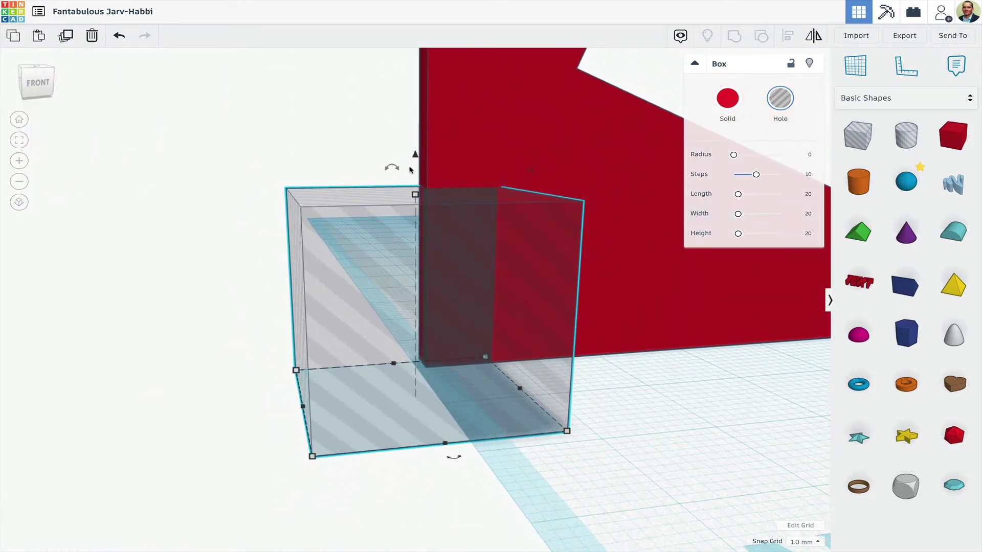
{"action": "left_click_drag", "start_coordinate": [399, 168], "coordinate": [308, 177]}
{"action": "scroll", "coordinate": [464, 361], "scroll_direction": "down", "scroll_amount": 4}
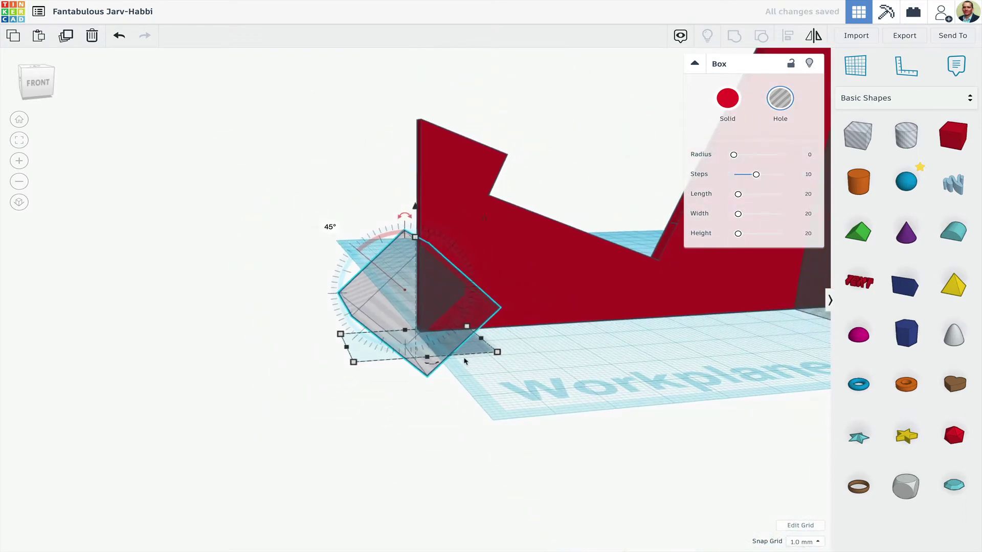
Enlarge the rotated box hole and lower it about 19 mm so it crosses the plate's lower front corner
{"action": "left_click_drag", "start_coordinate": [415, 238], "coordinate": [420, 200]}
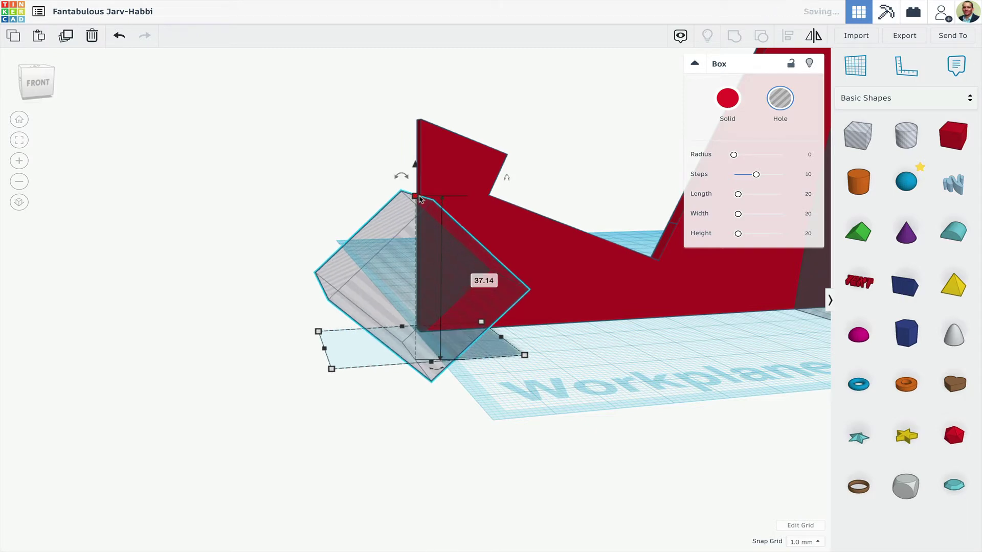
{"action": "left_click", "coordinate": [424, 174], "text": "shift"}
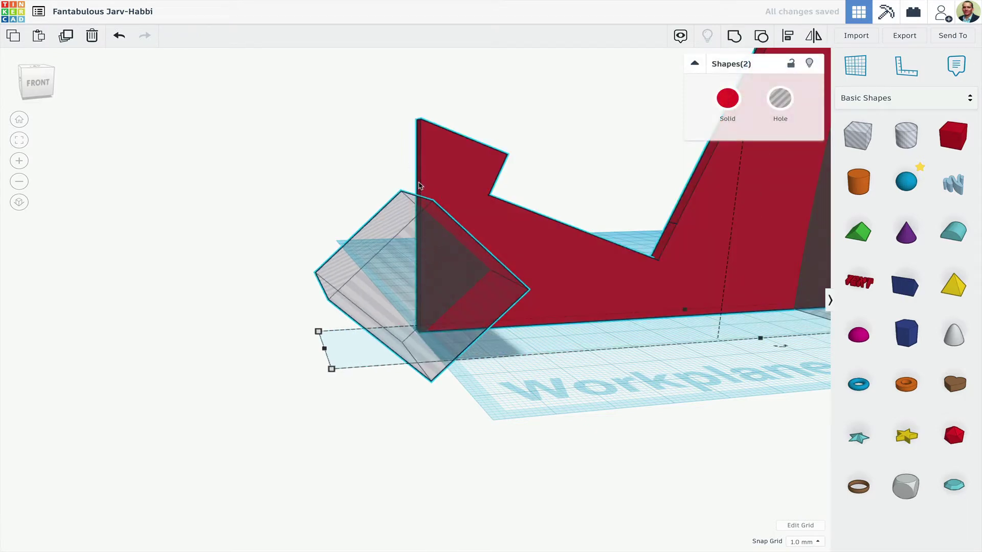
{"action": "right_click_drag", "start_coordinate": [429, 249], "coordinate": [519, 364]}
{"action": "left_click", "coordinate": [636, 424]}
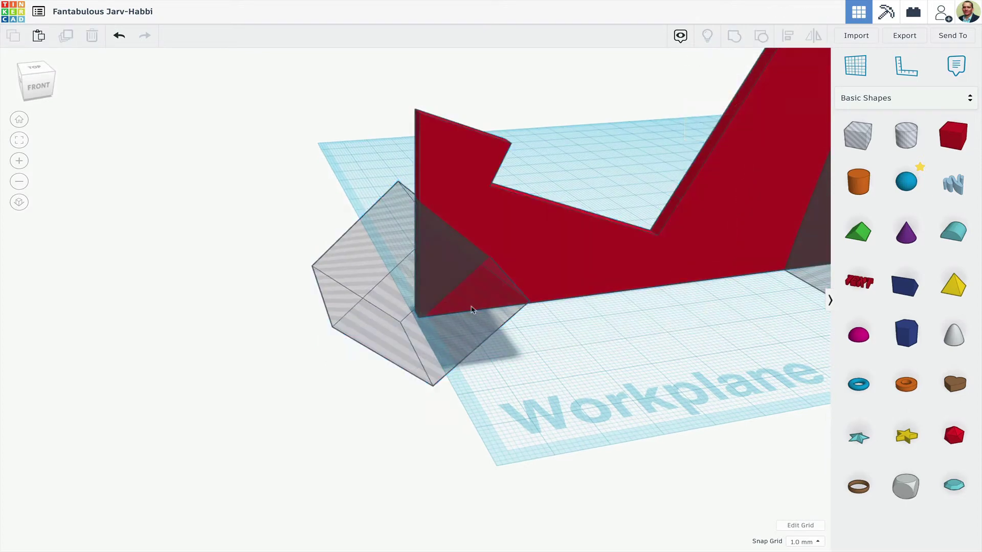
{"action": "left_click", "coordinate": [460, 289]}
{"action": "left_click_drag", "start_coordinate": [415, 183], "coordinate": [418, 251]}
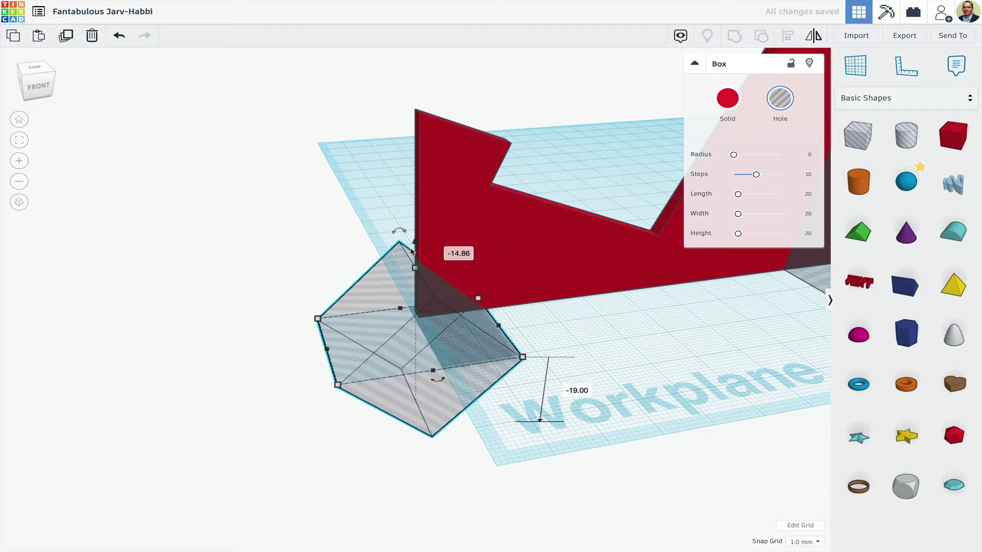
{"action": "left_click_drag", "start_coordinate": [416, 272], "coordinate": [429, 228]}
Group the plate with the arch and rotated box holes to cut the leg opening and chamfer the lower front corner
{"action": "mouse_move", "coordinate": [646, 309]}
{"action": "right_mouse_down"}
{"action": "mouse_move", "coordinate": [607, 283]}
{"action": "mouse_move", "coordinate": [750, 366]}
{"action": "mouse_move", "coordinate": [695, 401]}
{"action": "mouse_move", "coordinate": [597, 335]}
{"action": "mouse_move", "coordinate": [629, 317]}
{"action": "right_mouse_up"}
{"action": "scroll", "coordinate": [628, 312], "scroll_direction": "down", "scroll_amount": 6}
{"action": "left_click_drag", "start_coordinate": [708, 318], "coordinate": [165, 254]}
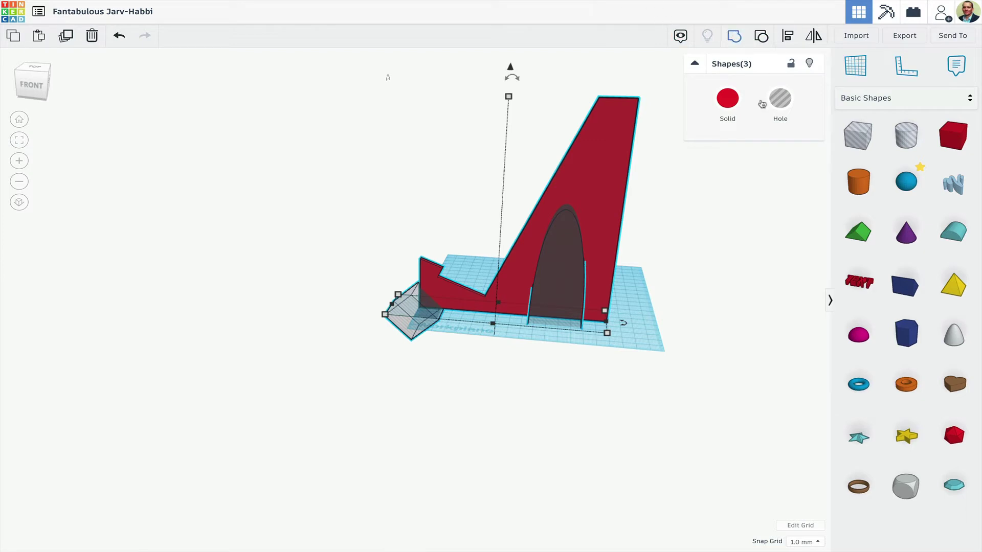
{"action": "key", "text": "ctrl+g"}
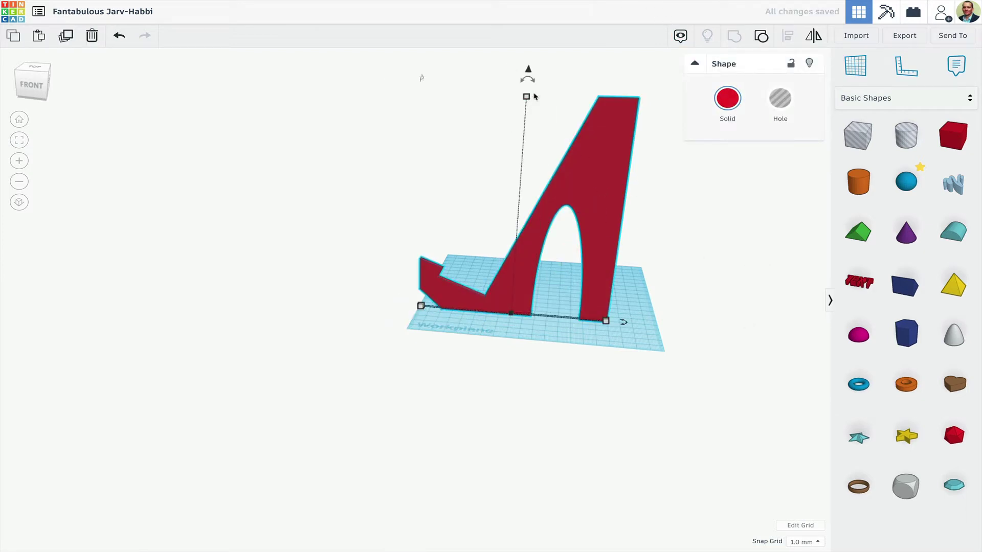
{"action": "mouse_move", "coordinate": [526, 97]}
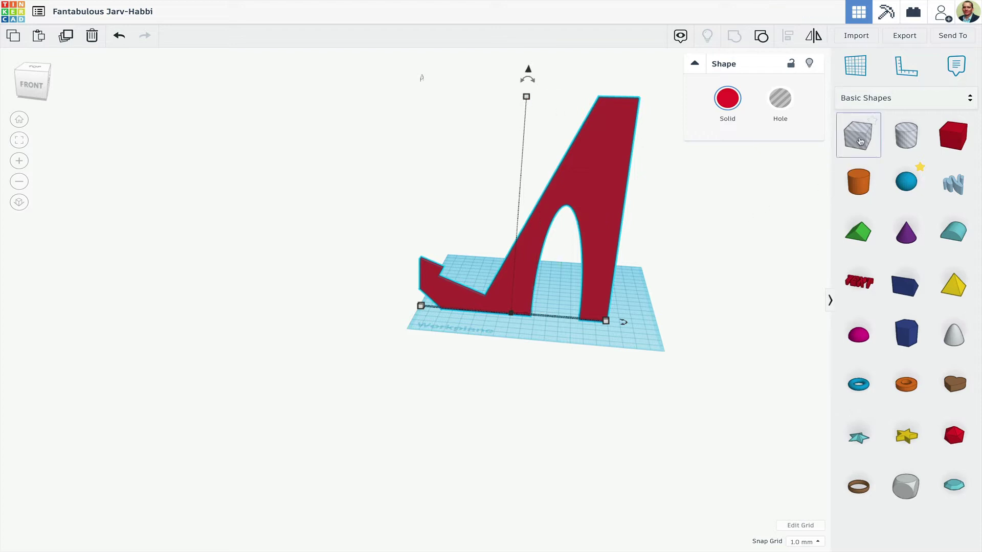
{"action": "left_click", "coordinate": [739, 240]}
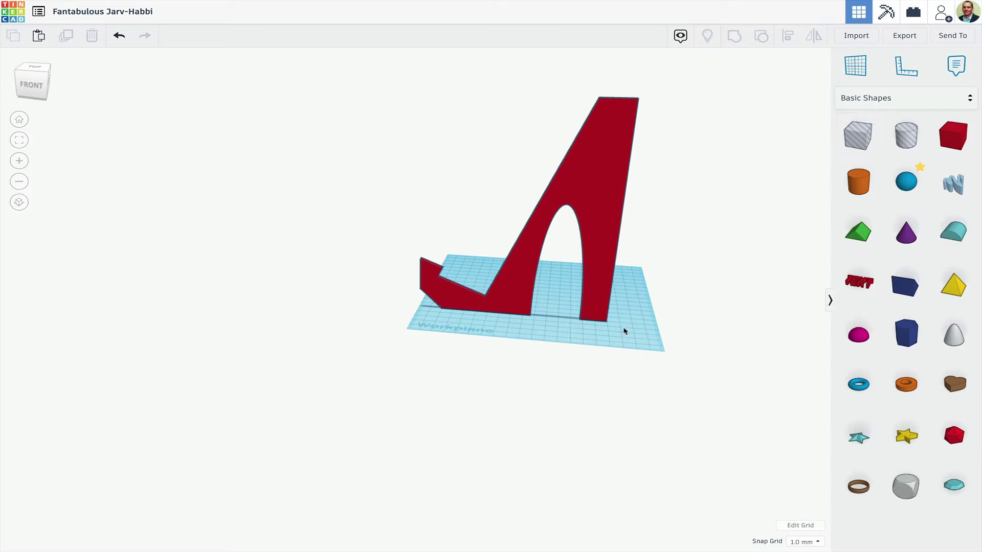
Place a narrow box hole in front of the plate's rear leg and set its height to 98.5 mm
{"action": "left_click_drag", "start_coordinate": [858, 136], "coordinate": [602, 354]}
{"action": "left_click", "coordinate": [660, 337]}
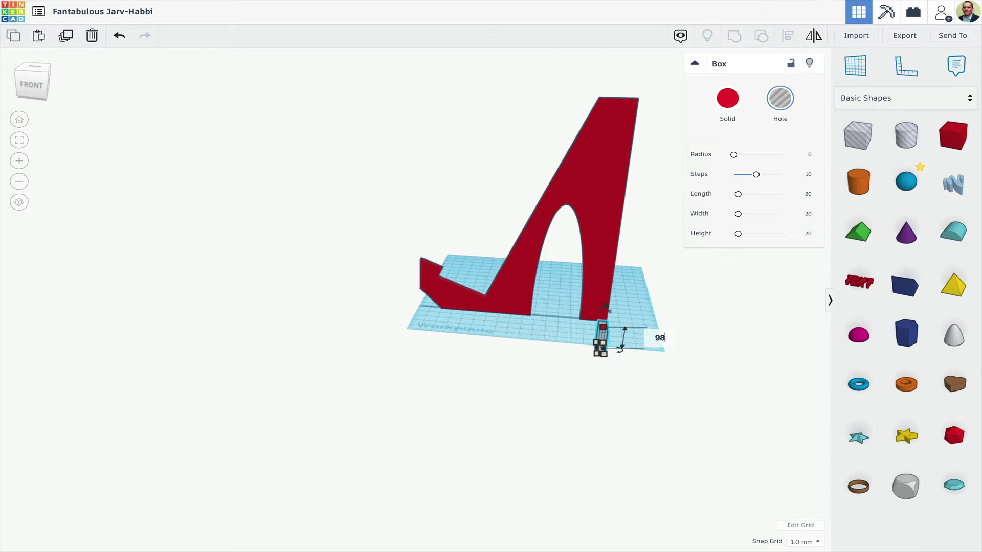
{"action": "key", "text": "Return"}
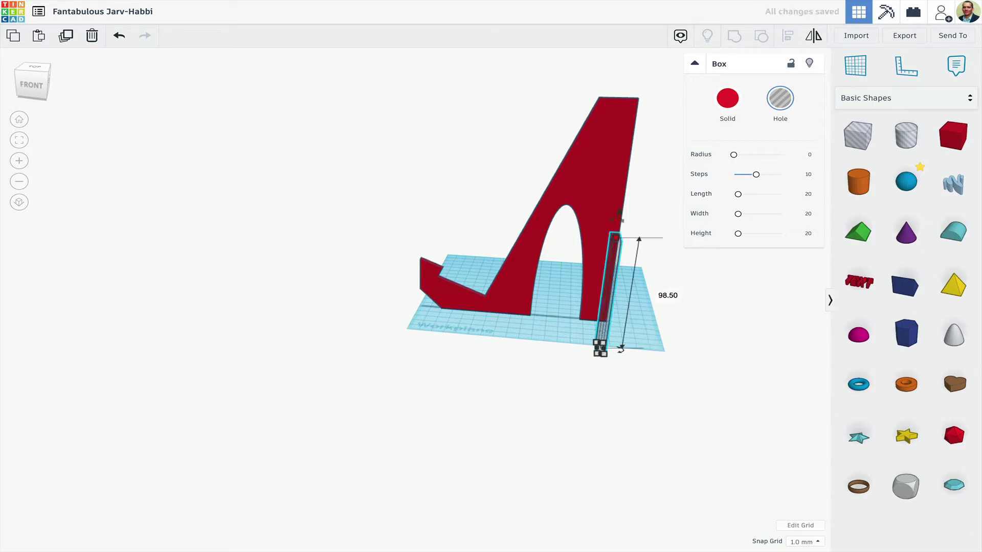
Set the tall box hole's width to 3 mm
{"action": "scroll", "coordinate": [619, 387], "scroll_direction": "up", "scroll_amount": 3}
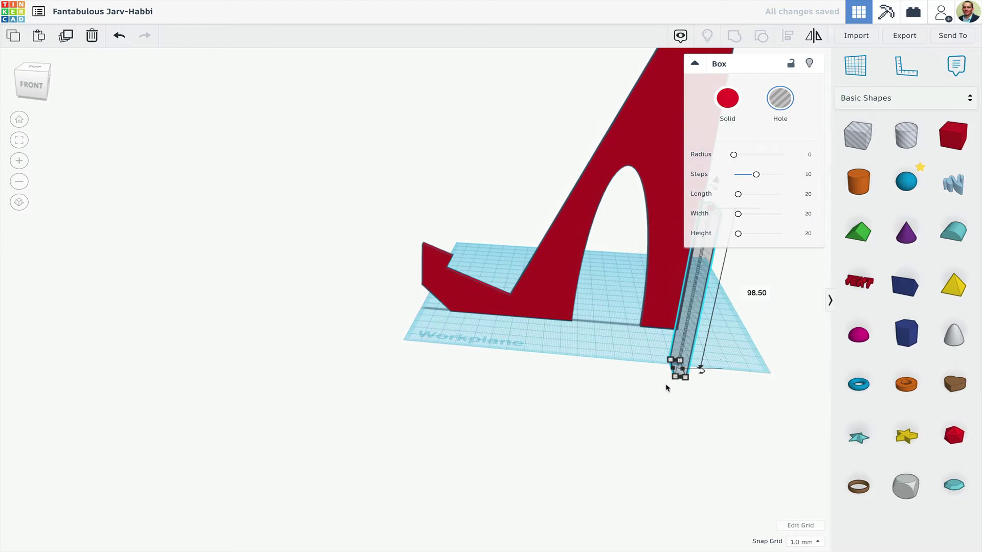
{"action": "scroll", "coordinate": [671, 380], "scroll_direction": "up", "scroll_amount": 5}
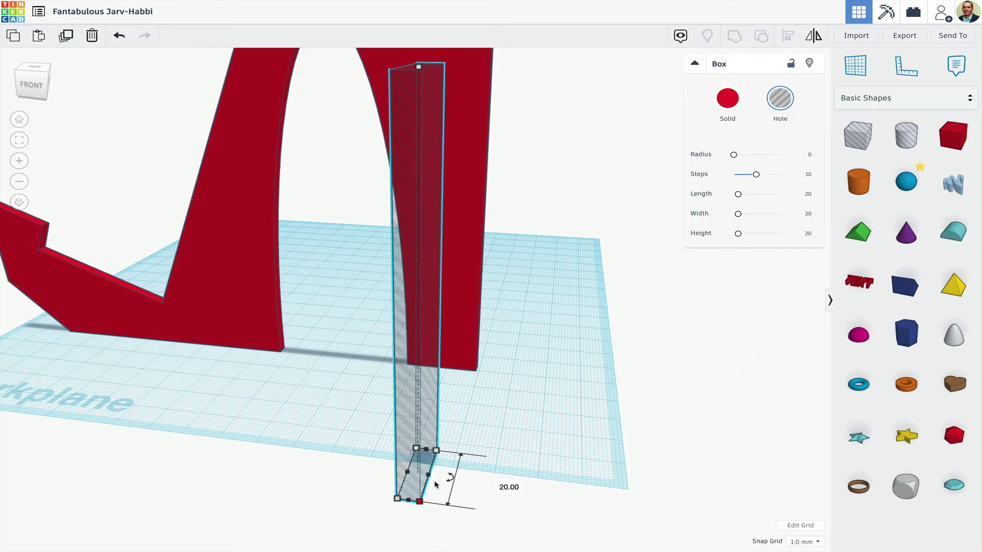
{"action": "scroll", "coordinate": [431, 517], "scroll_direction": "down", "scroll_amount": 2}
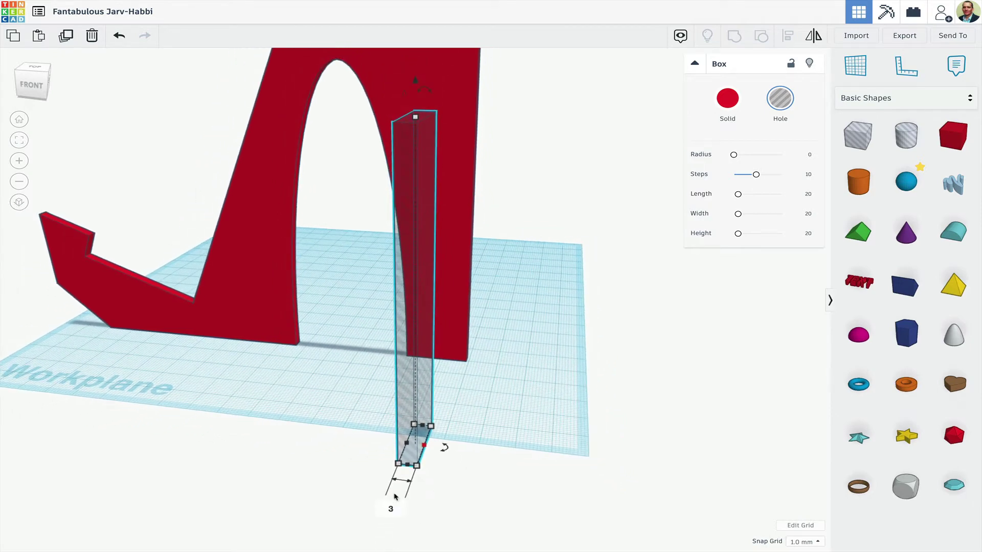
{"action": "type", "text": "3"}
{"action": "key", "text": "Return"}
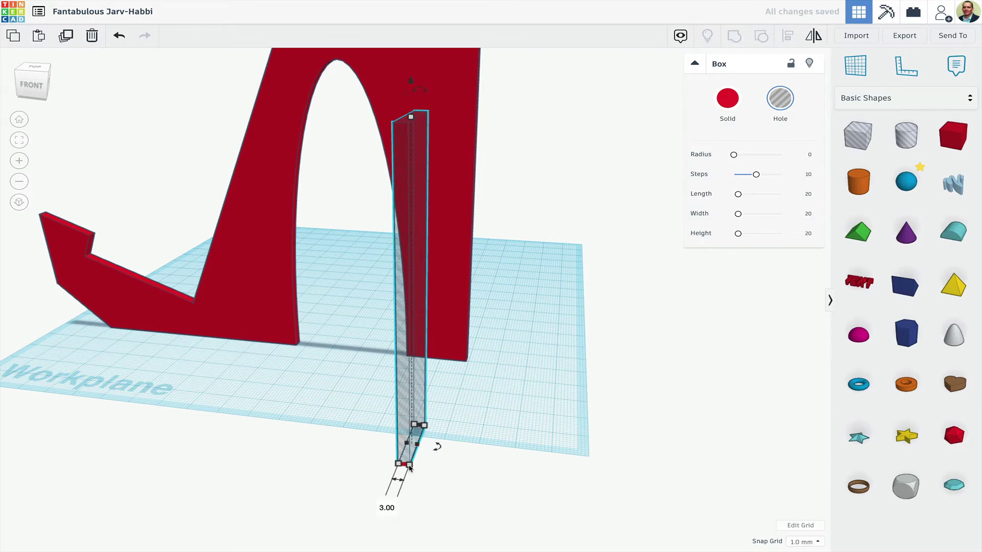
Move the 3 mm wide box hole so it passes through the middle of the plate's rear leg
{"action": "left_click", "coordinate": [496, 476]}
{"action": "right_click_drag", "start_coordinate": [473, 440], "coordinate": [353, 419]}
{"action": "left_click_drag", "start_coordinate": [427, 446], "coordinate": [563, 401]}
{"action": "right_click_drag", "start_coordinate": [681, 408], "coordinate": [572, 408]}
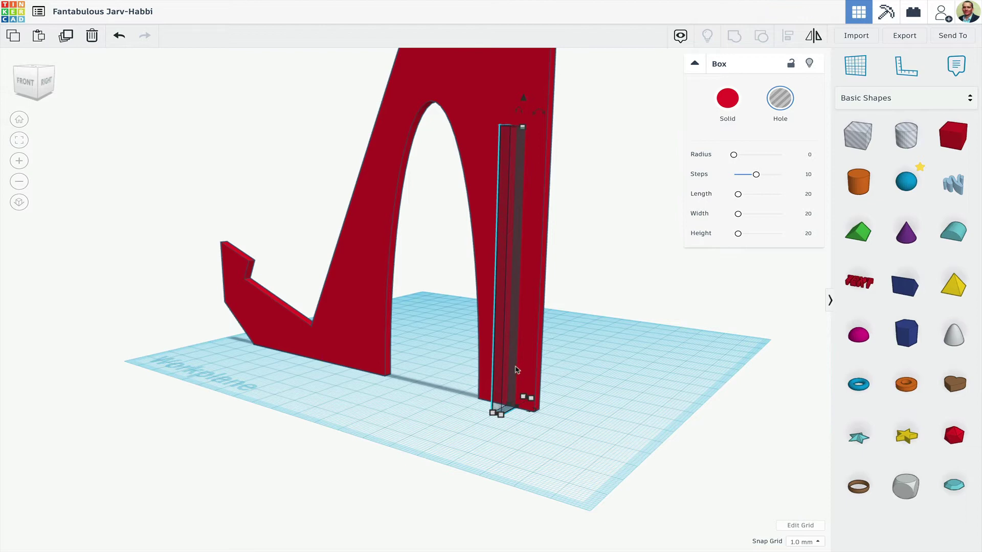
{"action": "scroll", "coordinate": [571, 383], "scroll_direction": "down", "scroll_amount": 5}
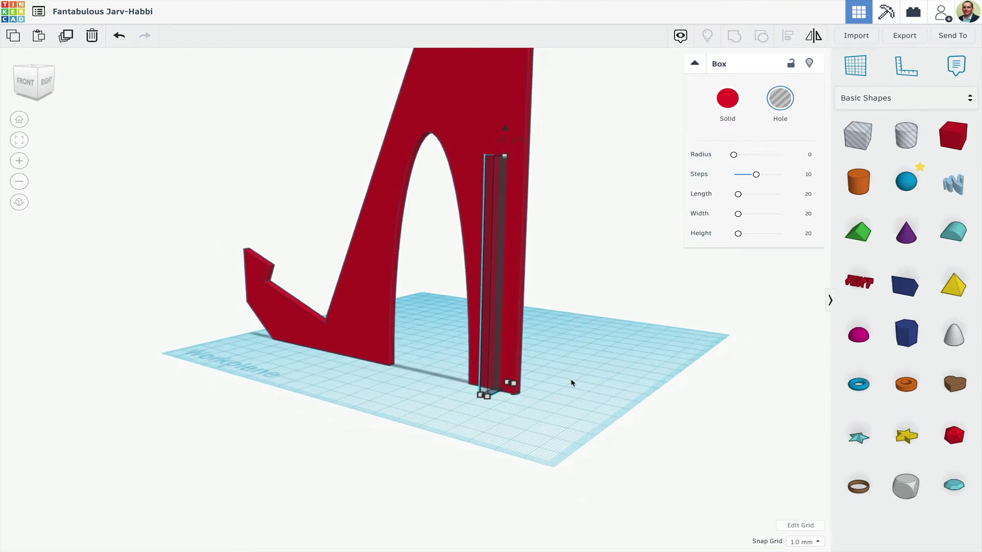
{"action": "right_click_drag", "start_coordinate": [572, 383], "coordinate": [634, 386]}
{"action": "scroll", "coordinate": [634, 386], "scroll_direction": "down", "scroll_amount": 3}
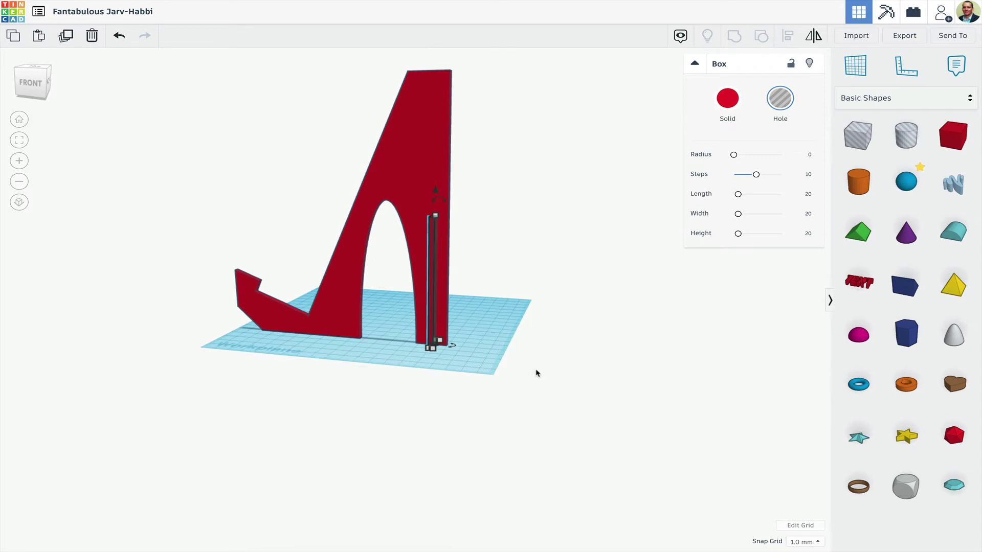
{"action": "right_click_drag", "start_coordinate": [467, 289], "coordinate": [524, 284]}
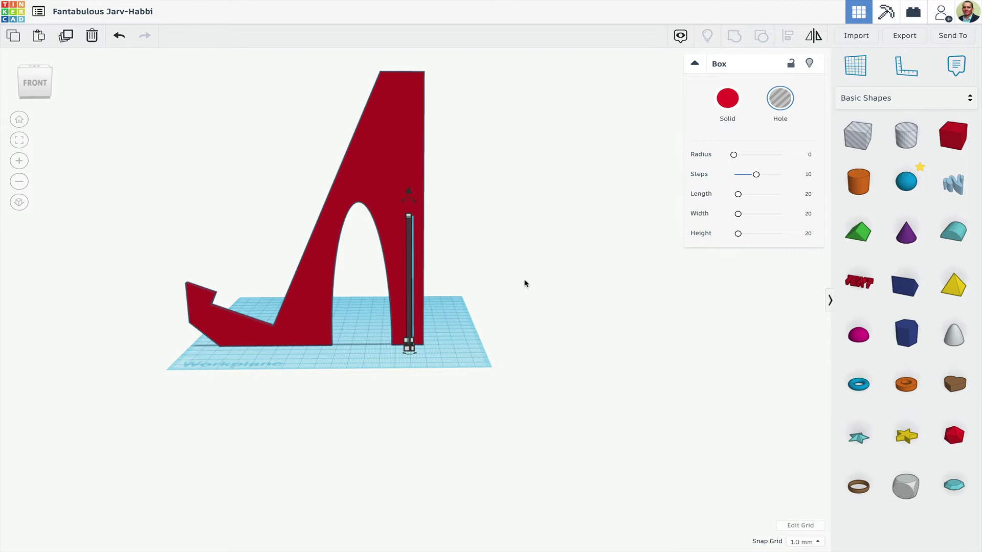
{"action": "left_click", "coordinate": [512, 255]}
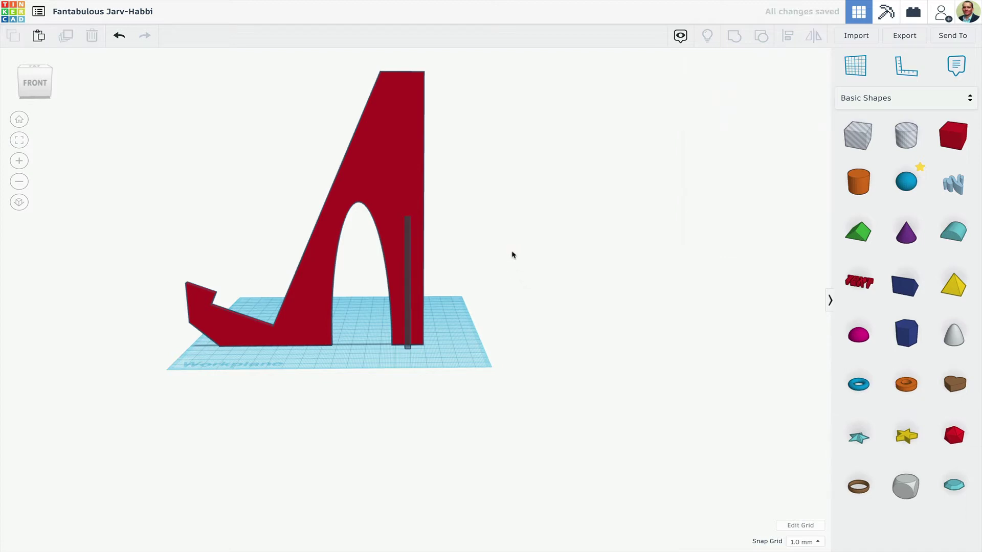
Duplicate the plate together with its thin slot hole and offset the copy about 66 mm sideways, parallel to the original
{"action": "left_click_drag", "start_coordinate": [512, 255], "coordinate": [251, 250]}
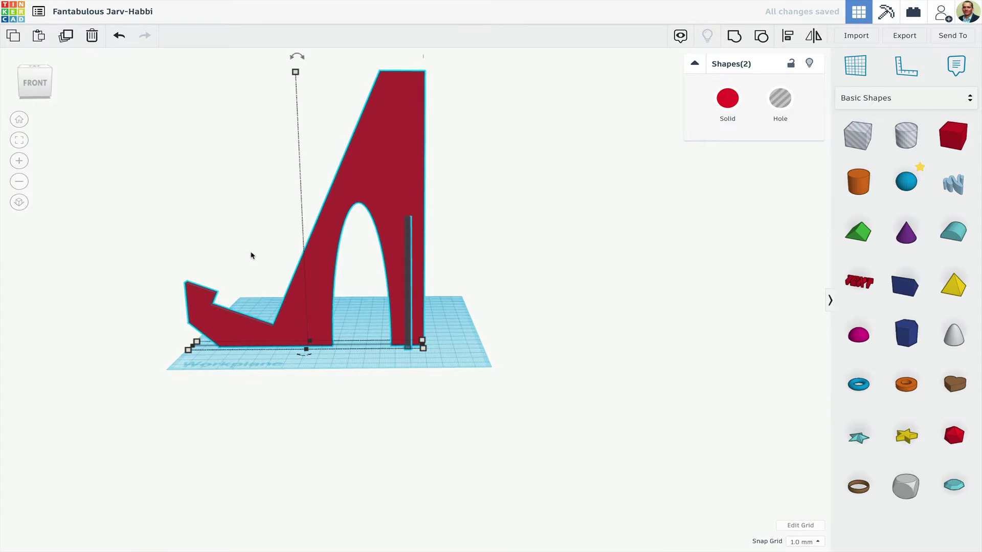
{"action": "right_click_drag", "start_coordinate": [251, 255], "coordinate": [381, 314]}
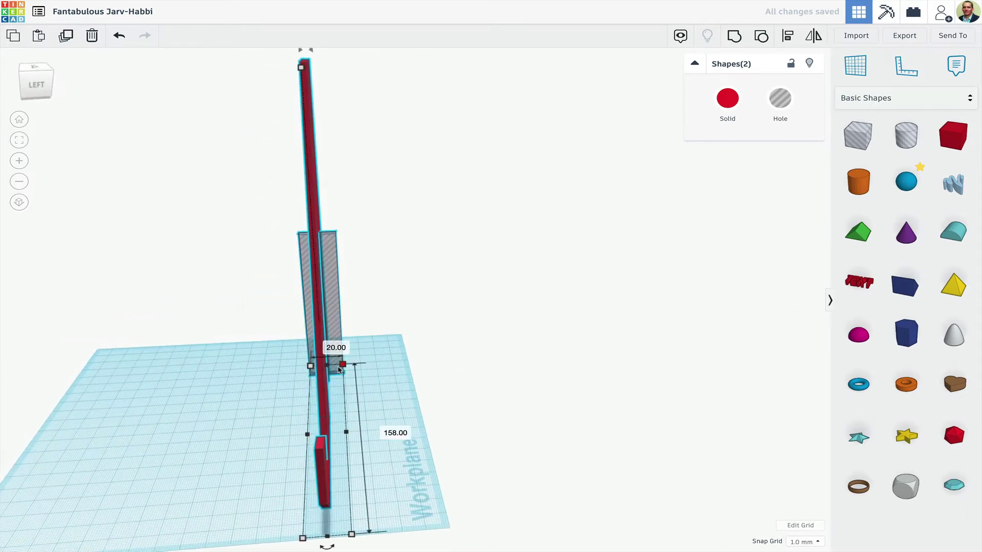
{"action": "left_click_drag", "start_coordinate": [327, 382], "coordinate": [130, 360]}
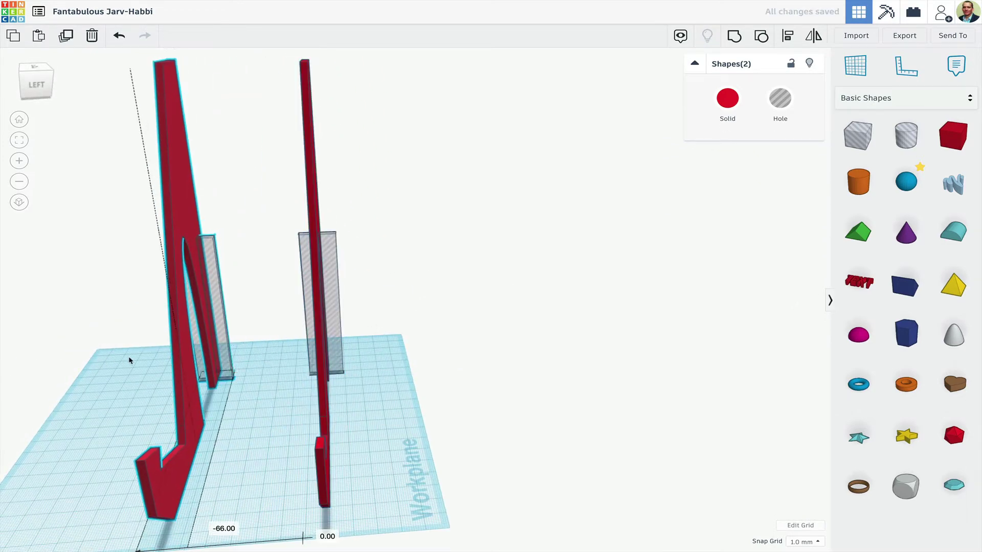
{"action": "right_click_drag", "start_coordinate": [130, 360], "coordinate": [160, 346]}
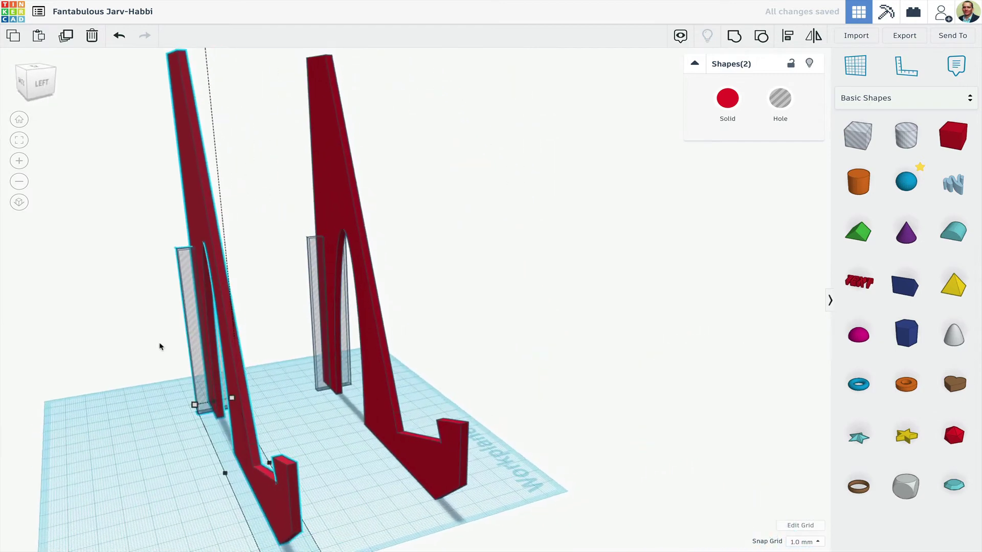
{"action": "left_click", "coordinate": [160, 347]}
Align the slot hole flush with the top edge of the left-hand plate
{"action": "scroll", "coordinate": [140, 326], "scroll_direction": "down", "scroll_amount": 6}
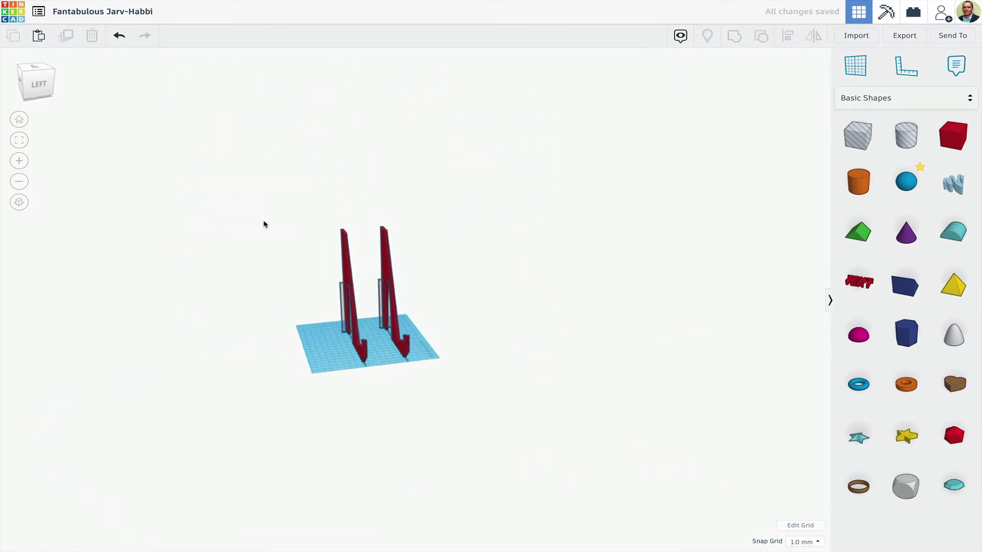
{"action": "scroll", "coordinate": [264, 224], "scroll_direction": "up", "scroll_amount": 5}
{"action": "left_click_drag", "start_coordinate": [92, 198], "coordinate": [222, 302]}
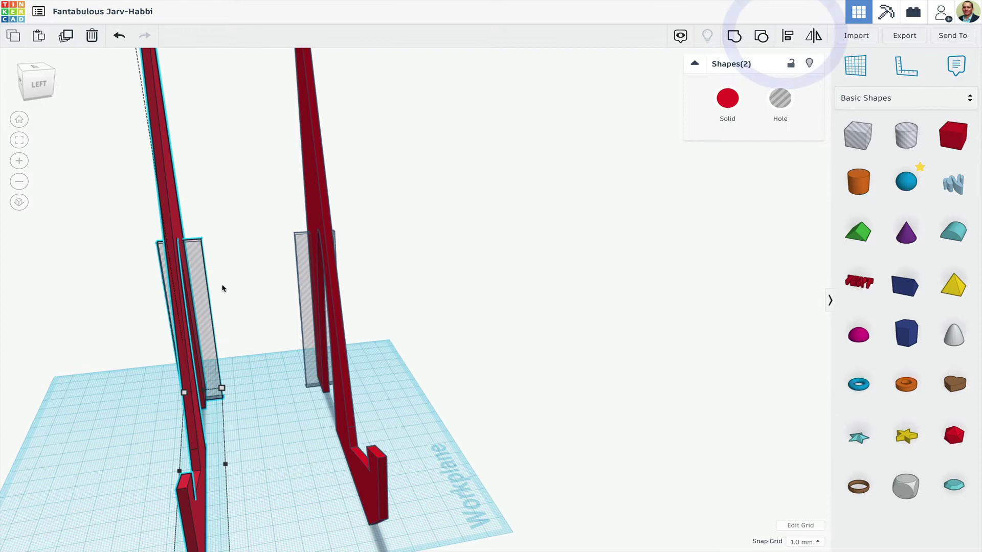
{"action": "left_click", "coordinate": [786, 37]}
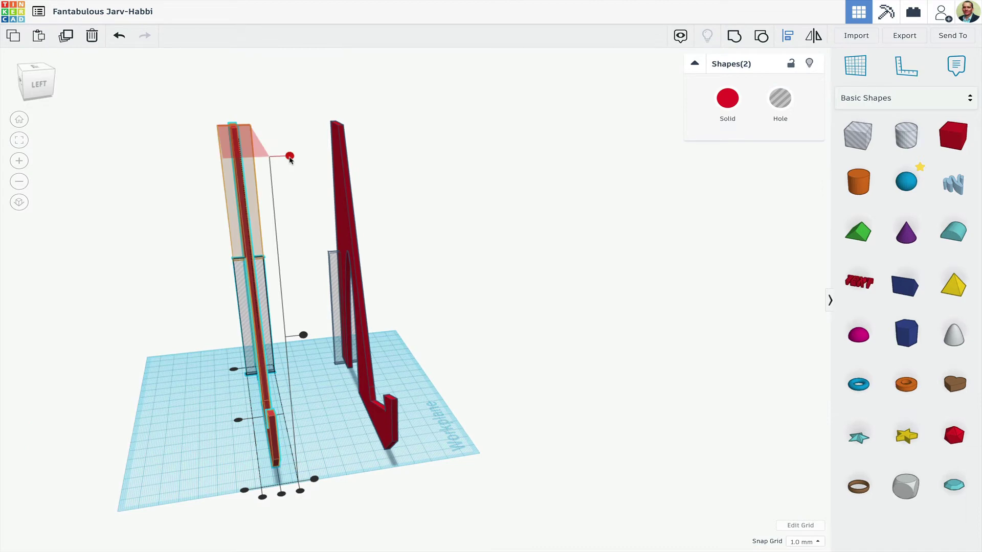
{"action": "left_click", "coordinate": [289, 156]}
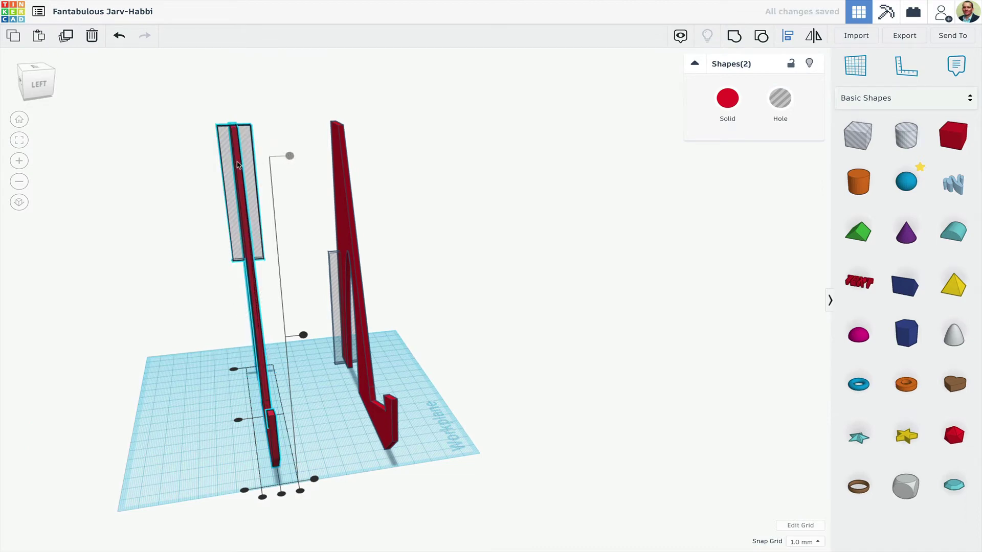
Group each of the two plates with its own slot hole to cut the thin slots
{"action": "right_click_drag", "start_coordinate": [289, 156], "coordinate": [173, 152]}
{"action": "left_click_drag", "start_coordinate": [179, 131], "coordinate": [288, 180]}
{"action": "left_click", "coordinate": [736, 33]}
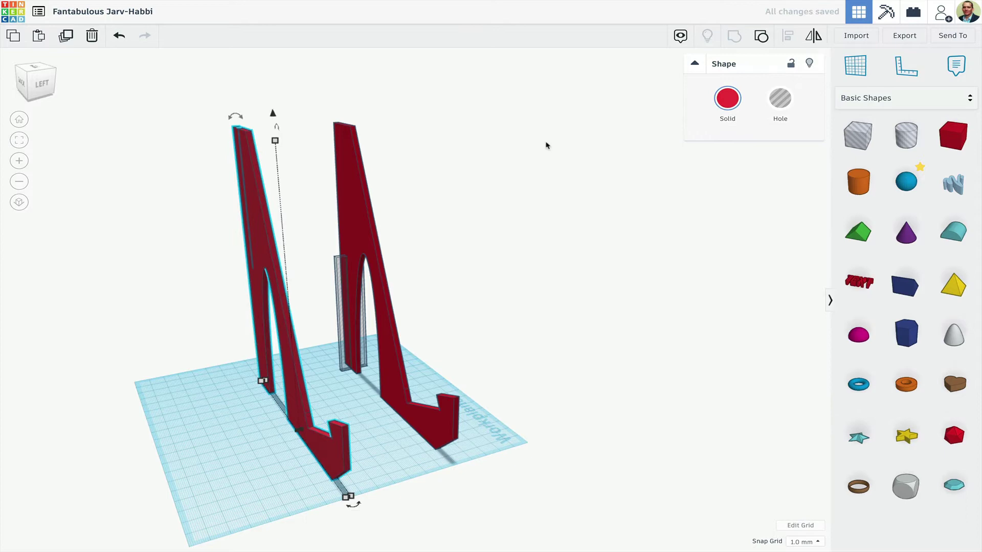
{"action": "left_click", "coordinate": [435, 149]}
{"action": "left_click_drag", "start_coordinate": [436, 181], "coordinate": [333, 294]}
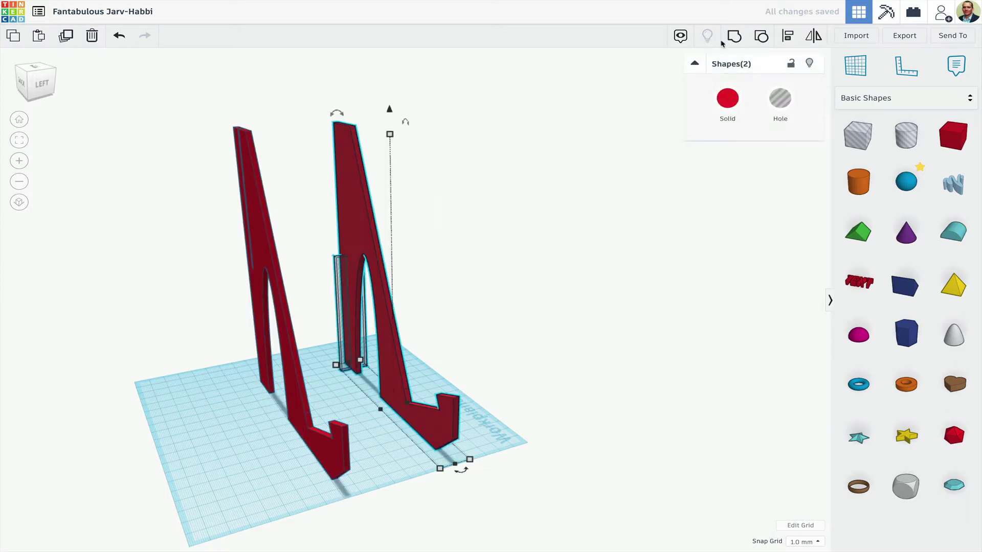
{"action": "left_click", "coordinate": [735, 37]}
{"action": "right_click_drag", "start_coordinate": [548, 204], "coordinate": [208, 226]}
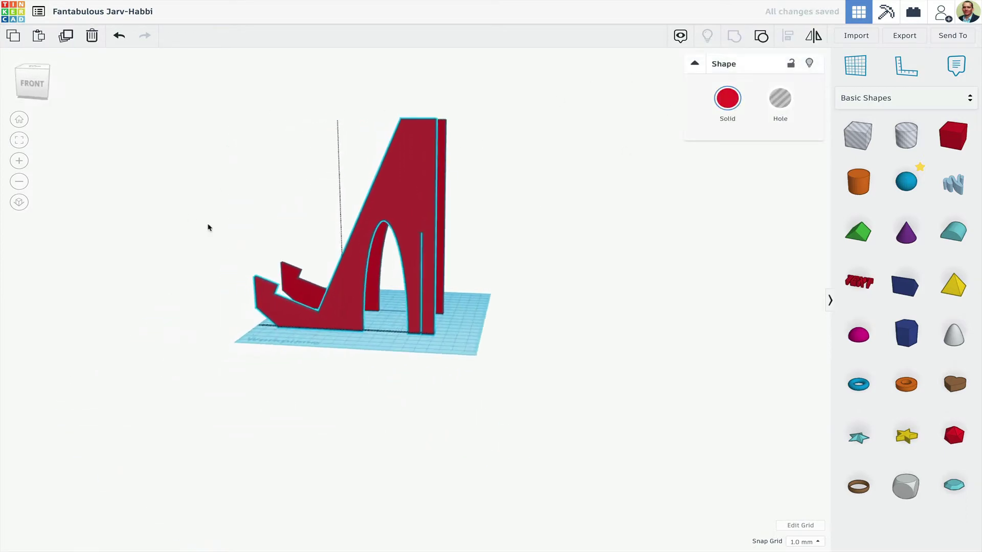
{"action": "right_click_drag", "start_coordinate": [660, 209], "coordinate": [519, 176]}
Rotate the plate with the rear-leg slot by -90° and drop it flat onto the workplane
{"action": "left_click", "coordinate": [561, 221]}
{"action": "left_click", "coordinate": [321, 202]}
{"action": "left_click_drag", "start_coordinate": [337, 114], "coordinate": [419, 242]}
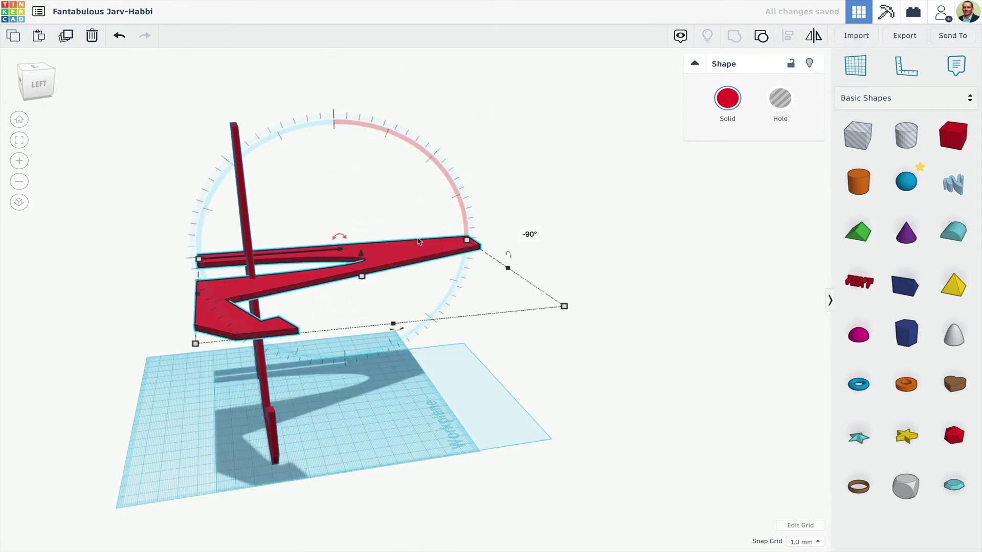
{"action": "key", "text": "d"}
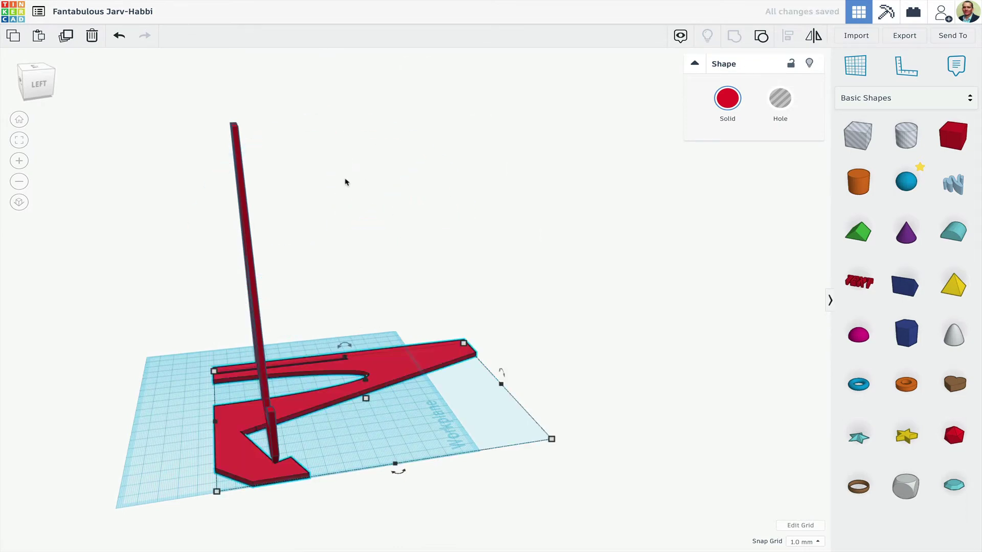
Rotate the remaining upright plate by 90° the opposite way and drop it flat onto the workplane
{"action": "left_click", "coordinate": [252, 269]}
{"action": "left_click_drag", "start_coordinate": [229, 113], "coordinate": [157, 250]}
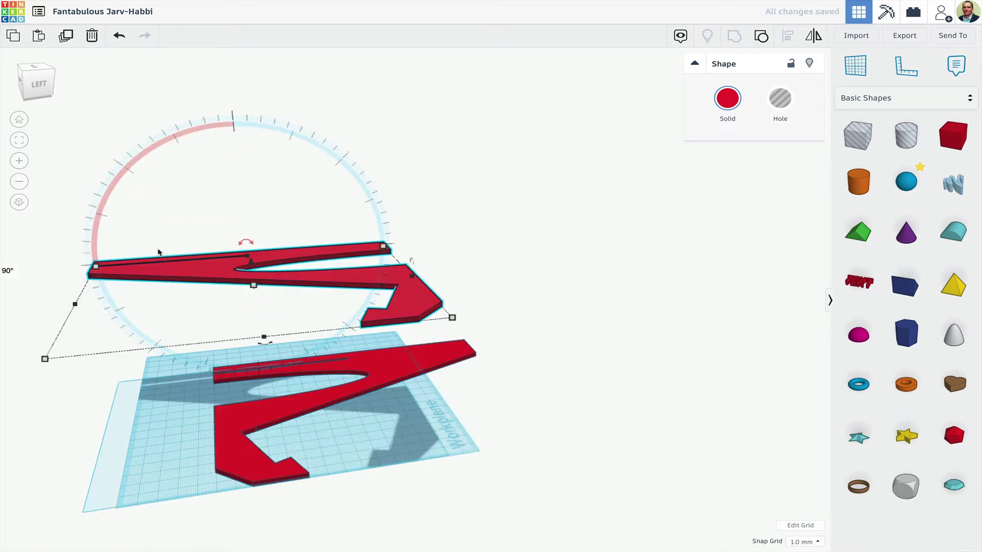
{"action": "key", "text": "d"}
Move the second flat plate about 140 mm and 102 mm across the workplane so it clears the first plate
{"action": "right_click_drag", "start_coordinate": [192, 226], "coordinate": [275, 454]}
{"action": "left_click_drag", "start_coordinate": [275, 455], "coordinate": [324, 271]}
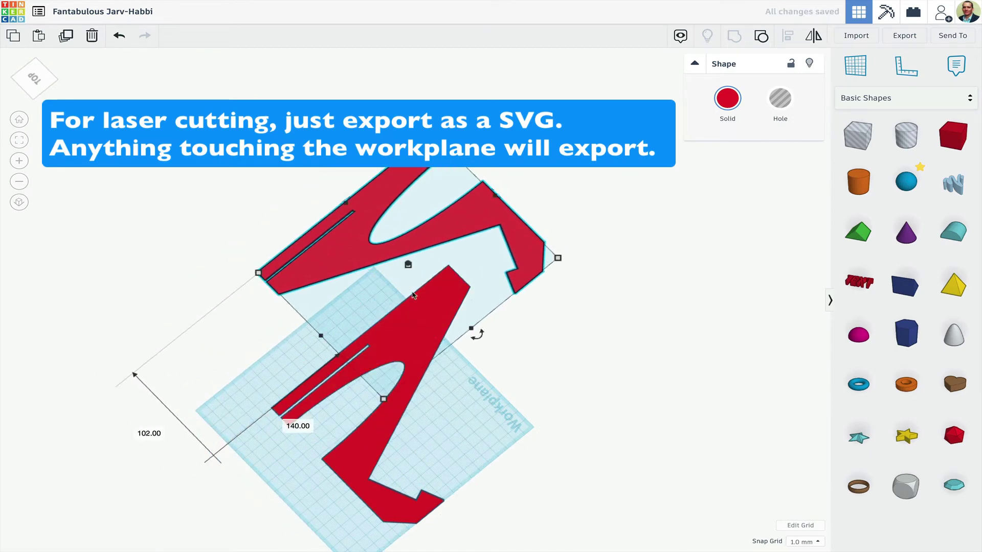
{"action": "left_click", "coordinate": [553, 361]}
{"action": "right_click_drag", "start_coordinate": [554, 361], "coordinate": [248, 369]}
In the new design, raise the box hole's height to 139 mm
{"action": "right_click_drag", "start_coordinate": [469, 348], "coordinate": [396, 425]}
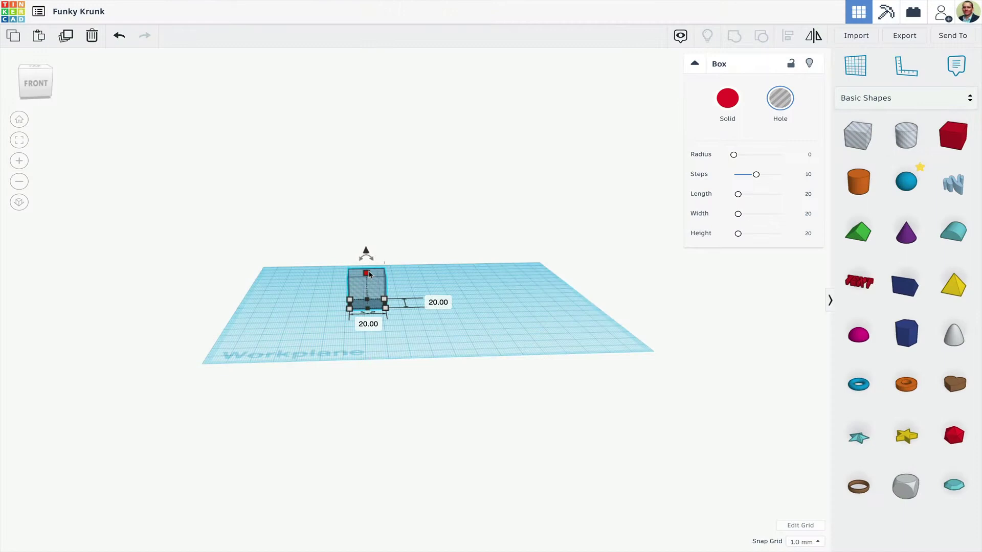
{"action": "left_click_drag", "start_coordinate": [363, 190], "coordinate": [397, 68]}
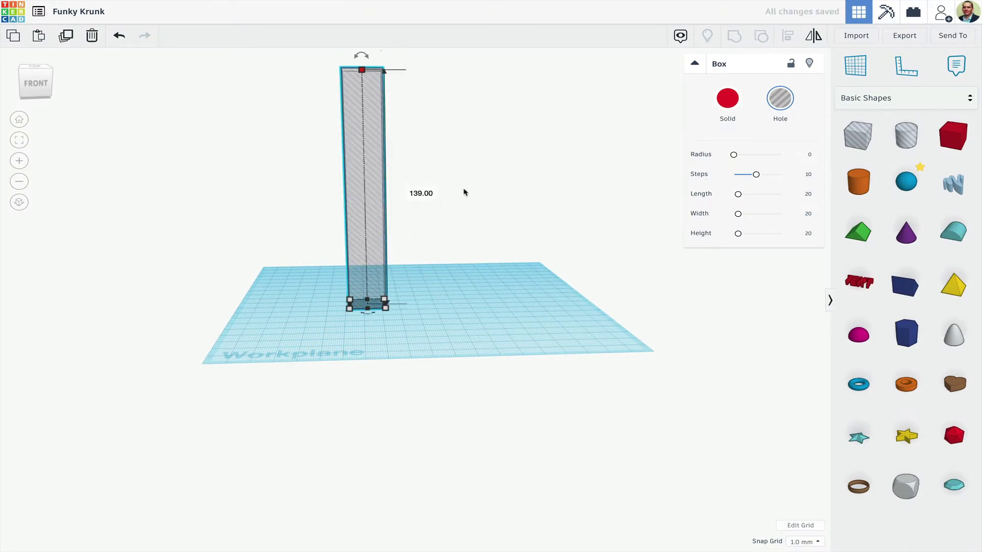
{"action": "scroll", "coordinate": [465, 194], "scroll_direction": "down", "scroll_amount": 2}
{"action": "right_click_drag", "start_coordinate": [481, 224], "coordinate": [456, 401]}
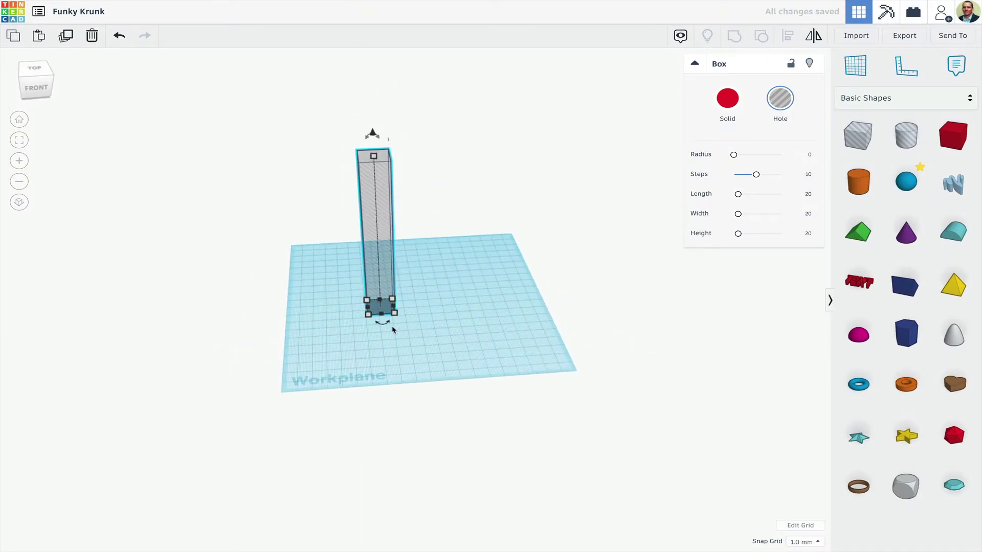
Set the tall box hole's width to 36 mm and stretch its depth front to back across the workplane
{"action": "left_click", "coordinate": [384, 346]}
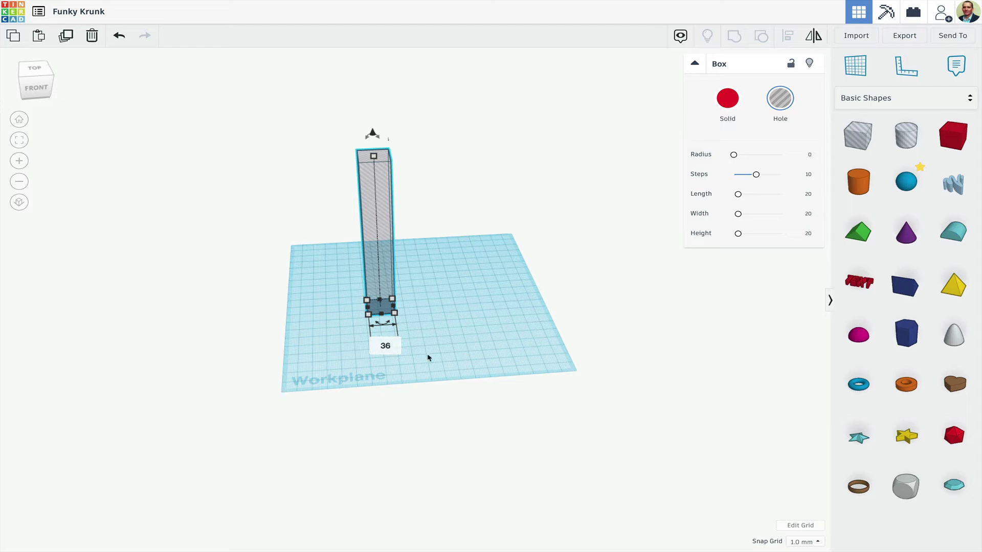
{"action": "type", "text": "36"}
{"action": "key", "text": "Return"}
{"action": "right_click_drag", "start_coordinate": [441, 342], "coordinate": [435, 331]}
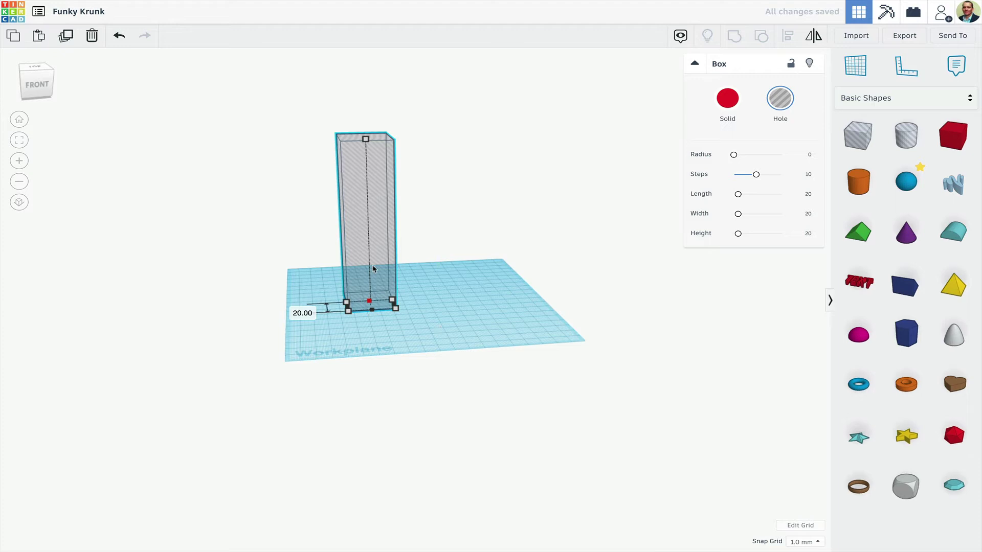
{"action": "right_click_drag", "start_coordinate": [374, 268], "coordinate": [445, 197]}
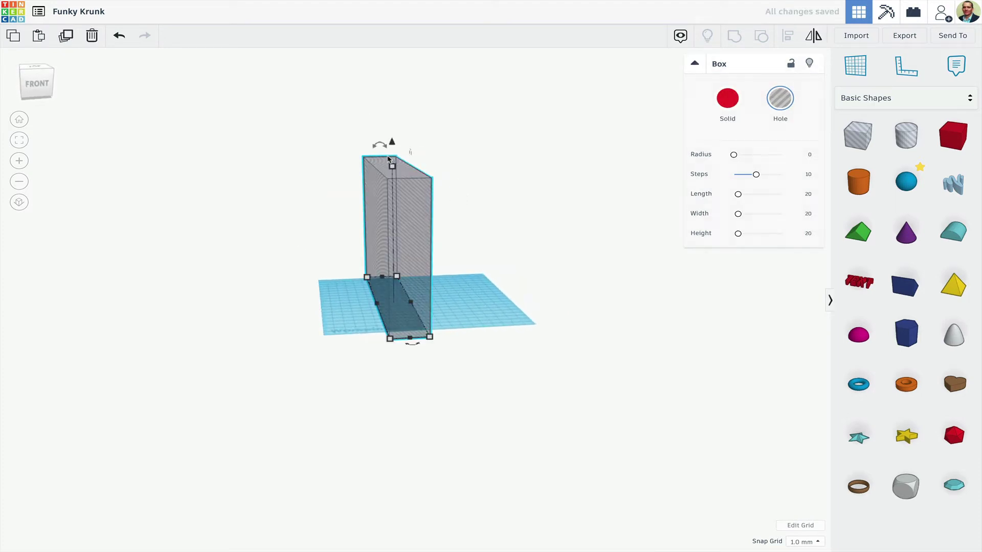
Raise a duplicate of the tall box hole by 11 mm and widen the copy on one side past the workplane's edge
{"action": "left_click_drag", "start_coordinate": [391, 144], "coordinate": [391, 132]}
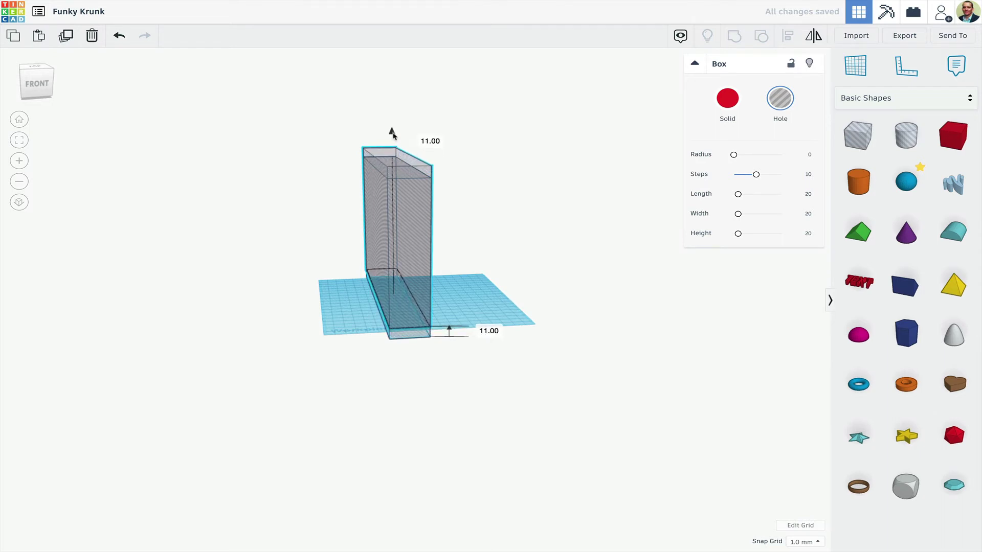
{"action": "right_click_drag", "start_coordinate": [500, 204], "coordinate": [501, 196]}
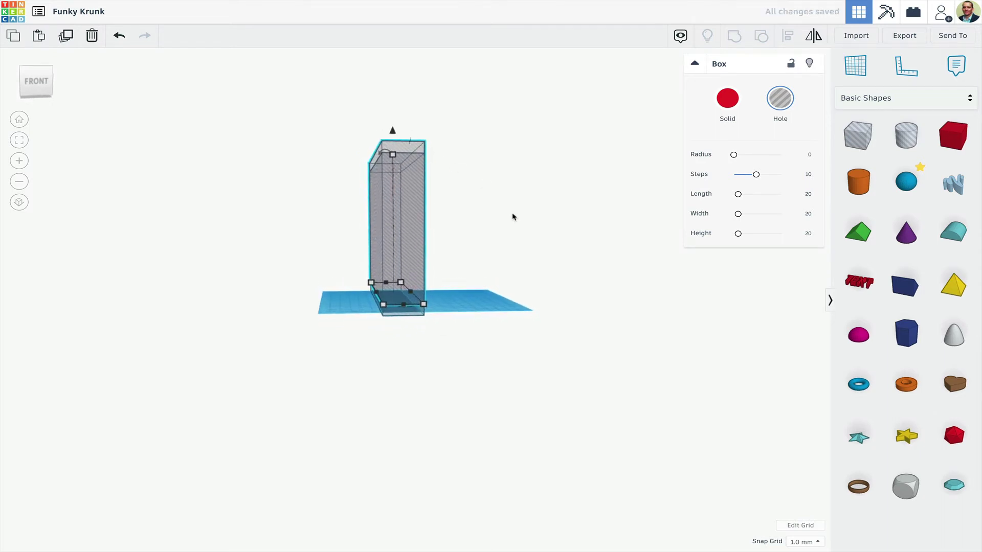
{"action": "scroll", "coordinate": [409, 301], "scroll_direction": "up", "scroll_amount": 3}
{"action": "left_click_drag", "start_coordinate": [362, 291], "coordinate": [330, 296]}
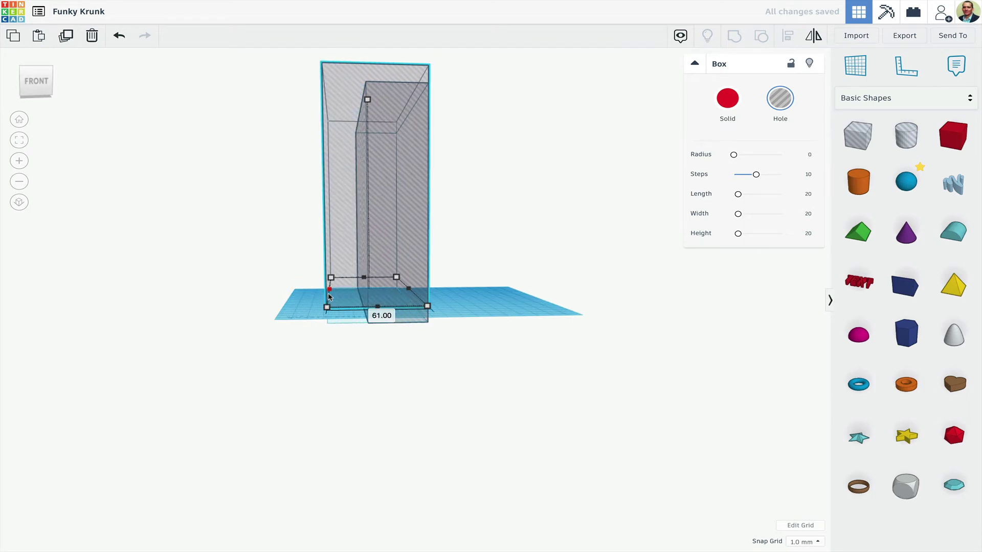
{"action": "mouse_move", "coordinate": [503, 254]}
{"action": "right_mouse_down"}
{"action": "mouse_move", "coordinate": [495, 243]}
{"action": "mouse_move", "coordinate": [484, 254]}
{"action": "mouse_move", "coordinate": [501, 242]}
{"action": "right_mouse_up"}
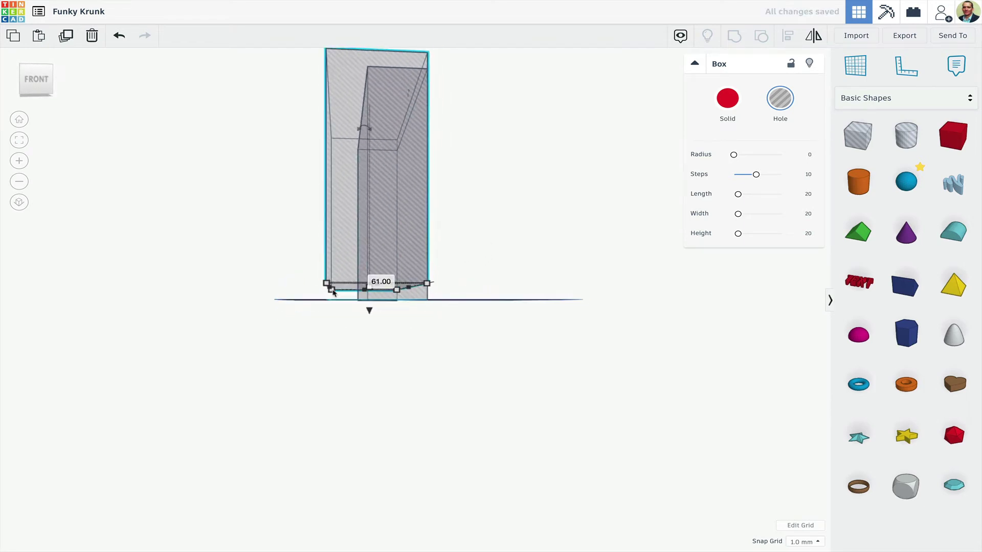
{"action": "right_click_drag", "start_coordinate": [333, 297], "coordinate": [335, 326]}
{"action": "left_click_drag", "start_coordinate": [332, 293], "coordinate": [269, 298]}
{"action": "right_click_drag", "start_coordinate": [494, 293], "coordinate": [515, 269]}
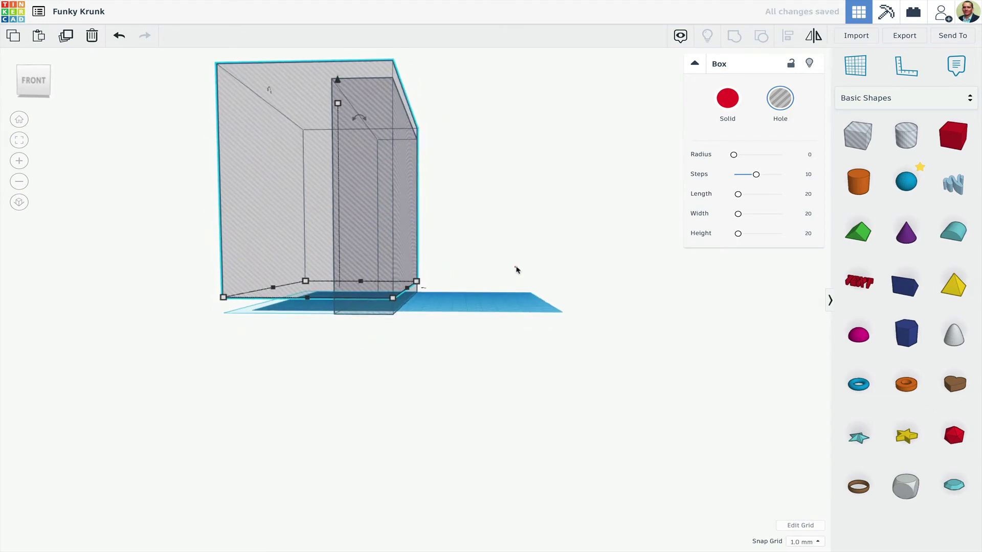
Group the narrow box hole and the raised wide box hole into one stepped hole shape
{"action": "left_click", "coordinate": [515, 270]}
{"action": "left_click_drag", "start_coordinate": [423, 334], "coordinate": [238, 367]}
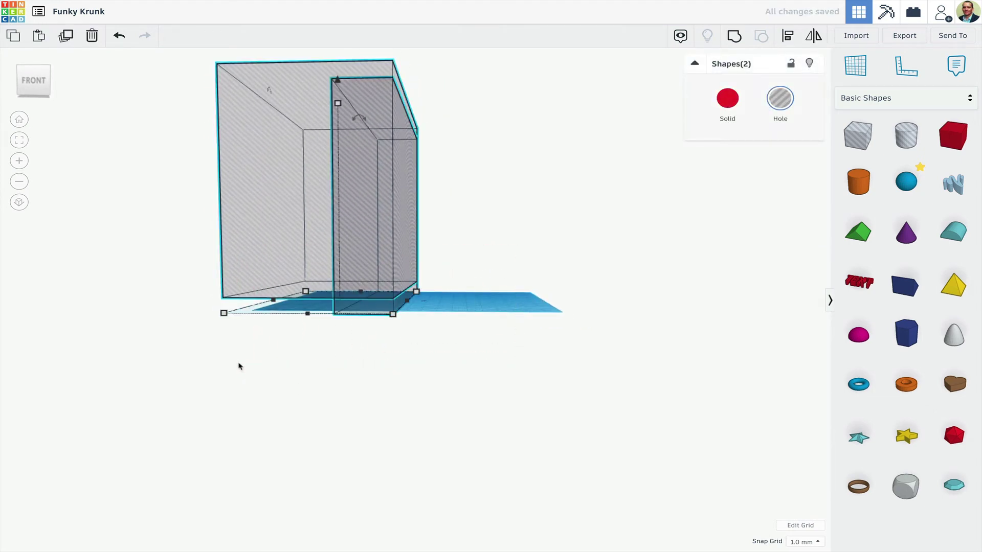
{"action": "left_click", "coordinate": [737, 45]}
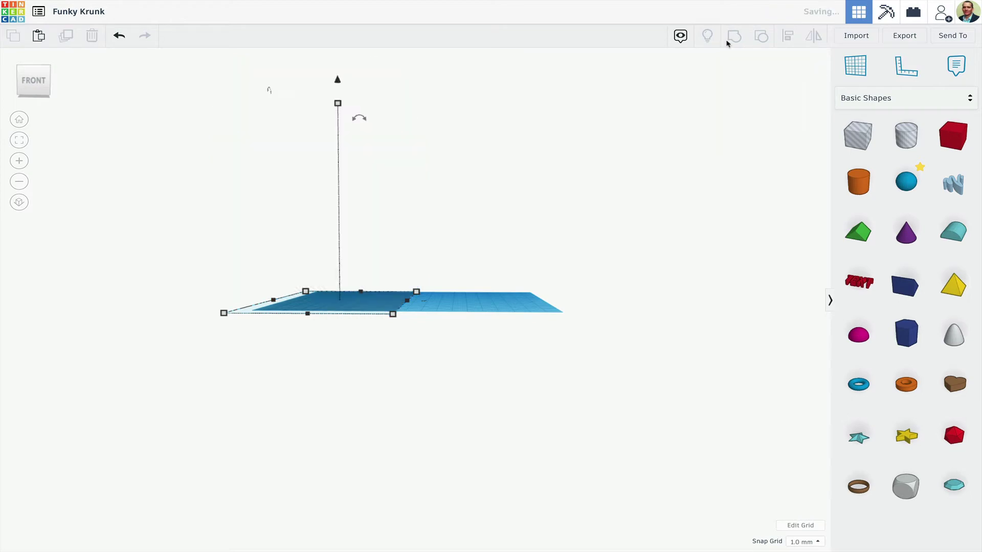
{"action": "right_click_drag", "start_coordinate": [533, 189], "coordinate": [463, 232]}
Tilt the stepped hole shape clockwise as seen from the front and raise it 14 mm
{"action": "mouse_move", "coordinate": [364, 138]}
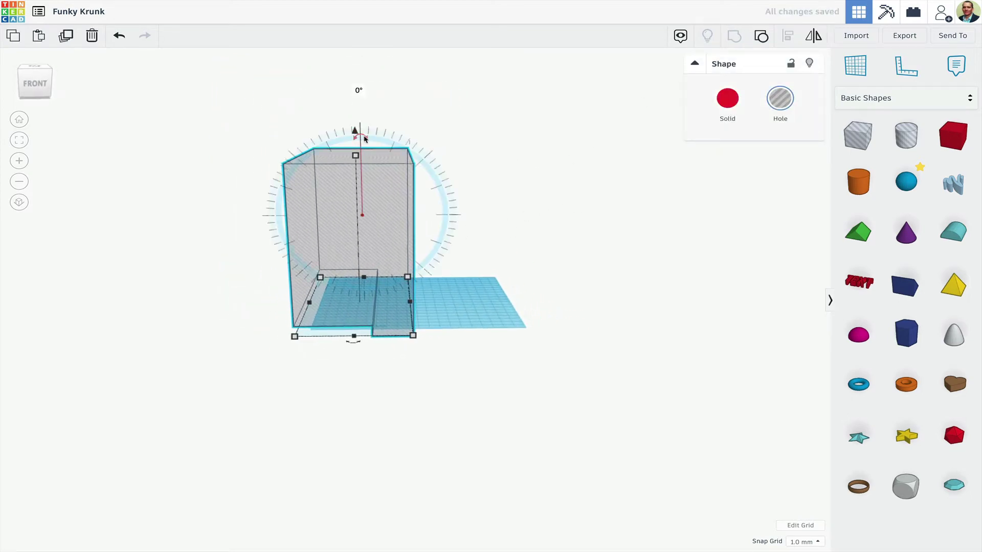
{"action": "left_click_drag", "start_coordinate": [368, 140], "coordinate": [412, 156]}
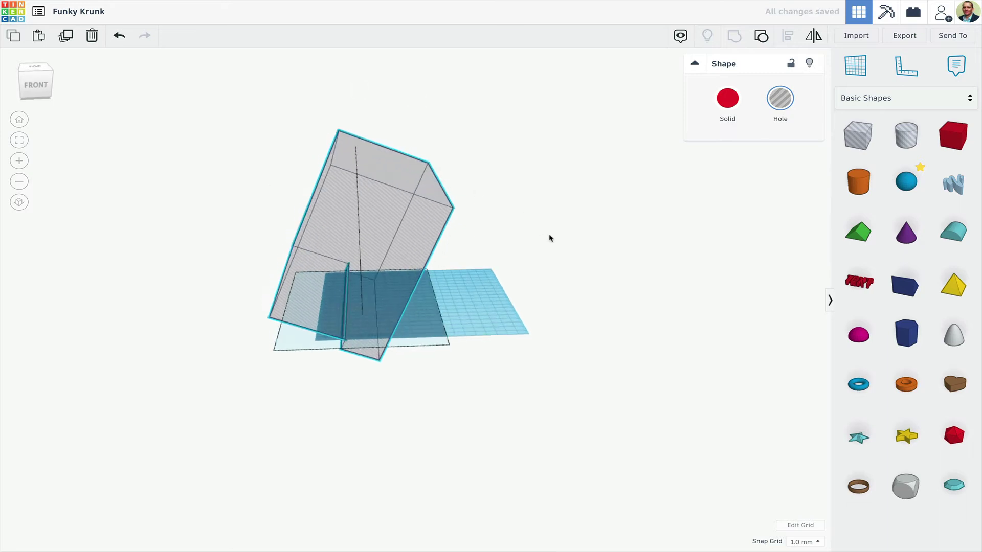
{"action": "right_click_drag", "start_coordinate": [550, 238], "coordinate": [485, 207]}
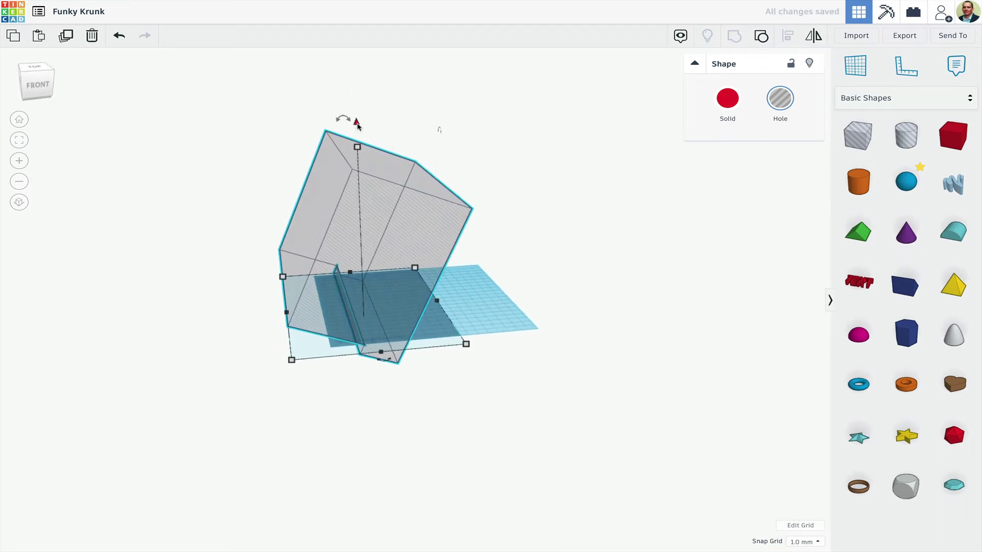
{"action": "left_click_drag", "start_coordinate": [357, 124], "coordinate": [357, 92]}
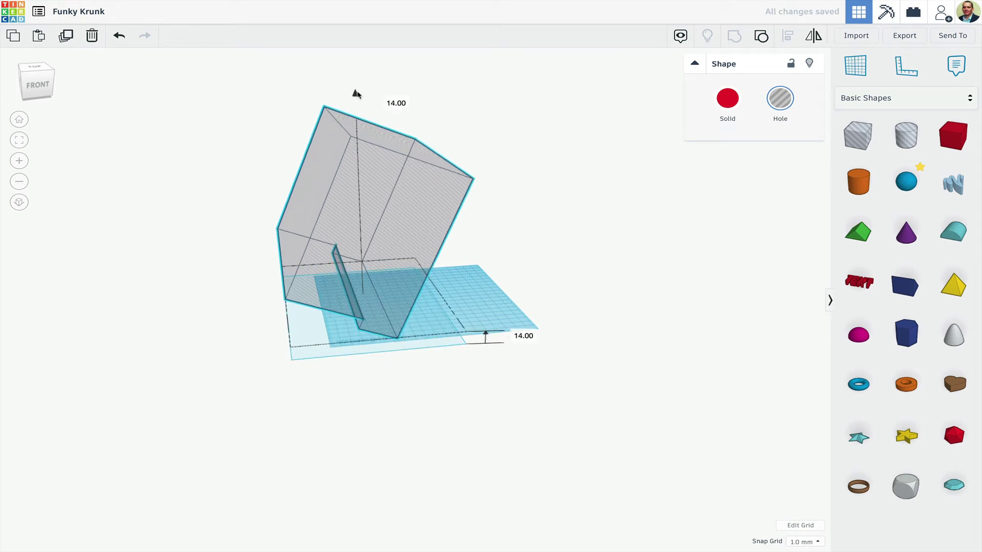
{"action": "right_click_drag", "start_coordinate": [638, 246], "coordinate": [621, 225]}
{"action": "left_click", "coordinate": [657, 228]}
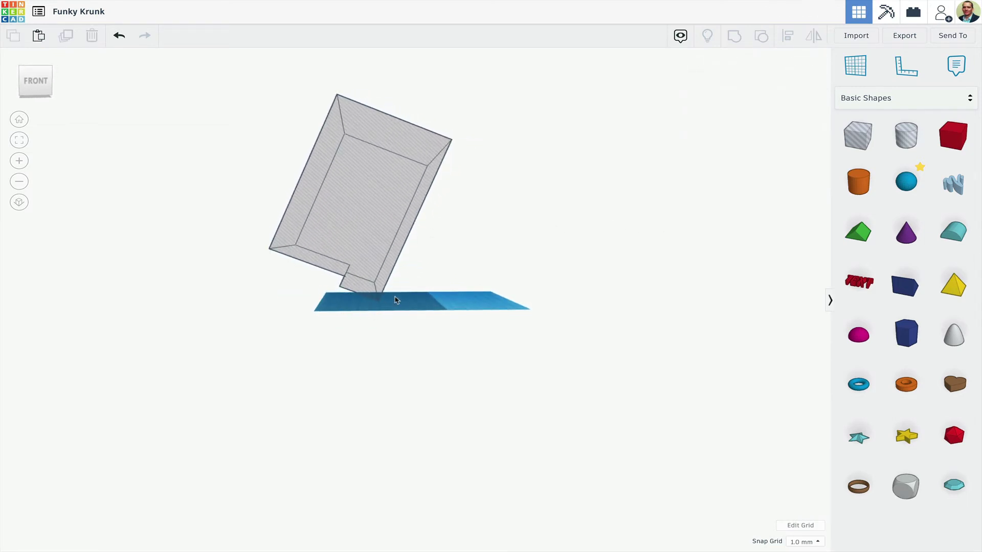
{"action": "right_click_drag", "start_coordinate": [484, 273], "coordinate": [510, 291]}
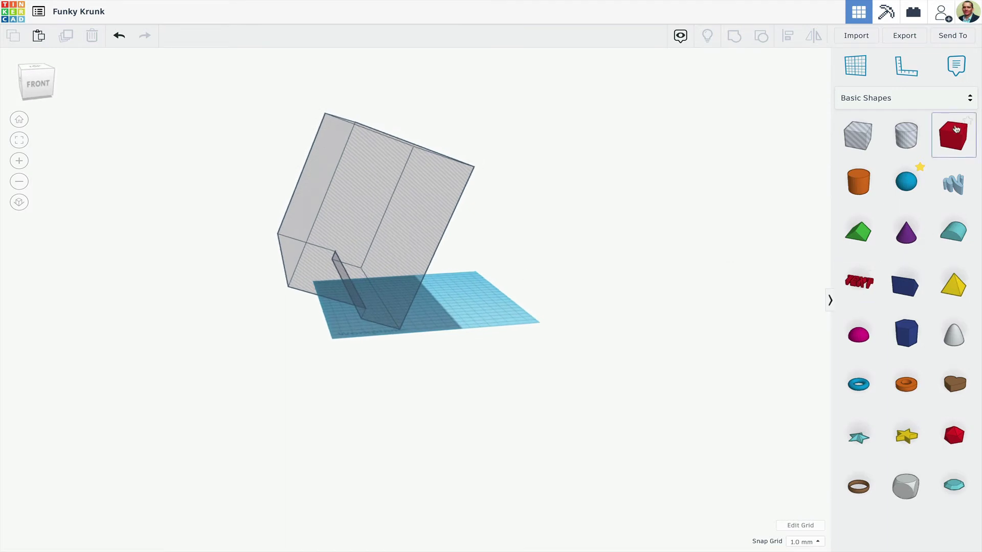
Place a tall solid box at the front of the tilted hole shape and set its thickness to 3 mm
{"action": "left_click_drag", "start_coordinate": [955, 128], "coordinate": [455, 201]}
{"action": "right_click_drag", "start_coordinate": [524, 233], "coordinate": [389, 383]}
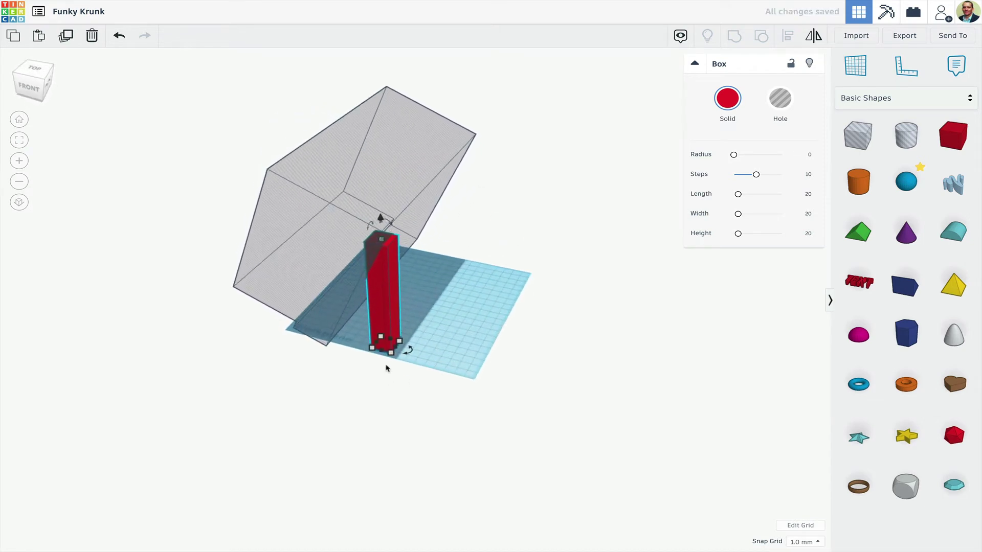
{"action": "left_click_drag", "start_coordinate": [383, 353], "coordinate": [404, 349]}
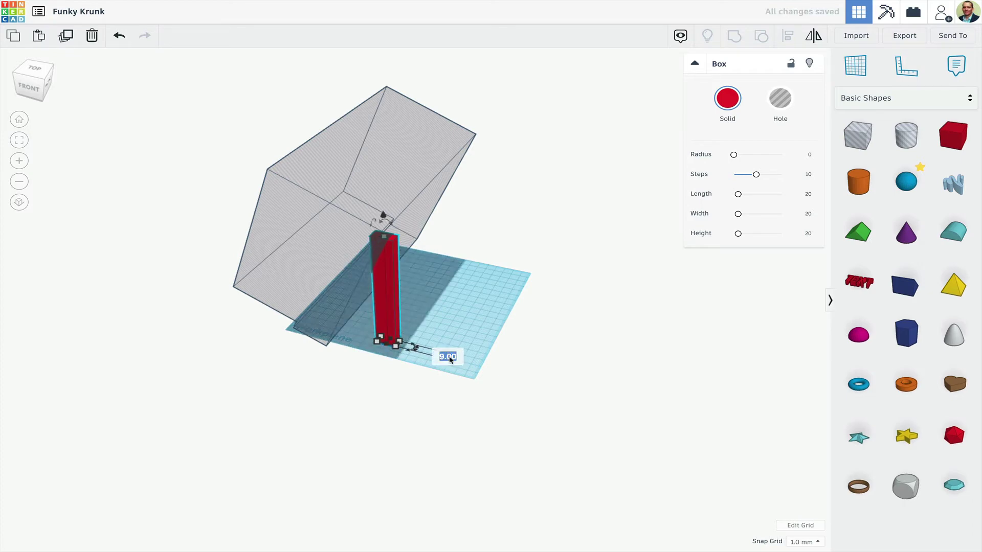
{"action": "key", "text": "Return"}
{"action": "scroll", "coordinate": [509, 384], "scroll_direction": "up", "scroll_amount": 5}
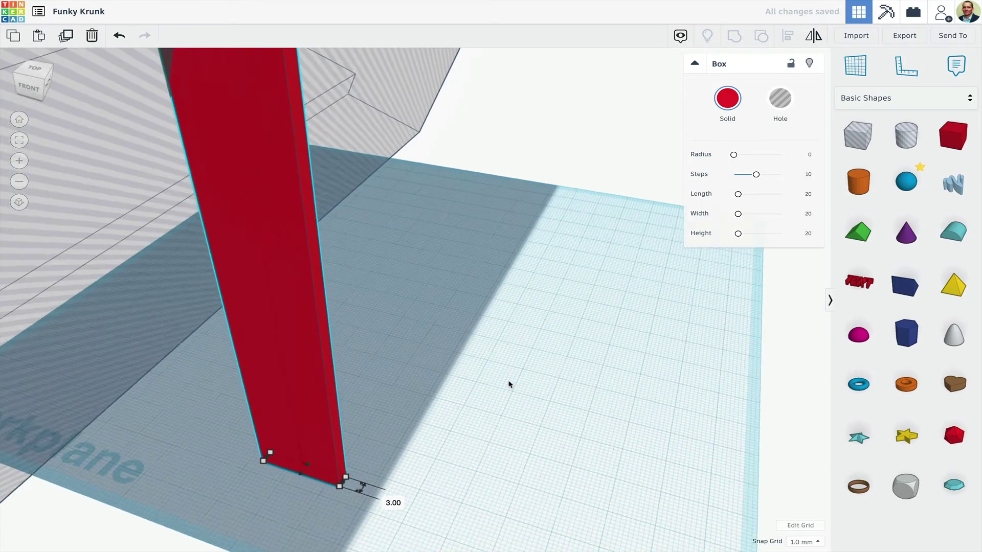
{"action": "scroll", "coordinate": [526, 383], "scroll_direction": "down", "scroll_amount": 3}
{"action": "scroll", "coordinate": [469, 427], "scroll_direction": "down", "scroll_amount": 5}
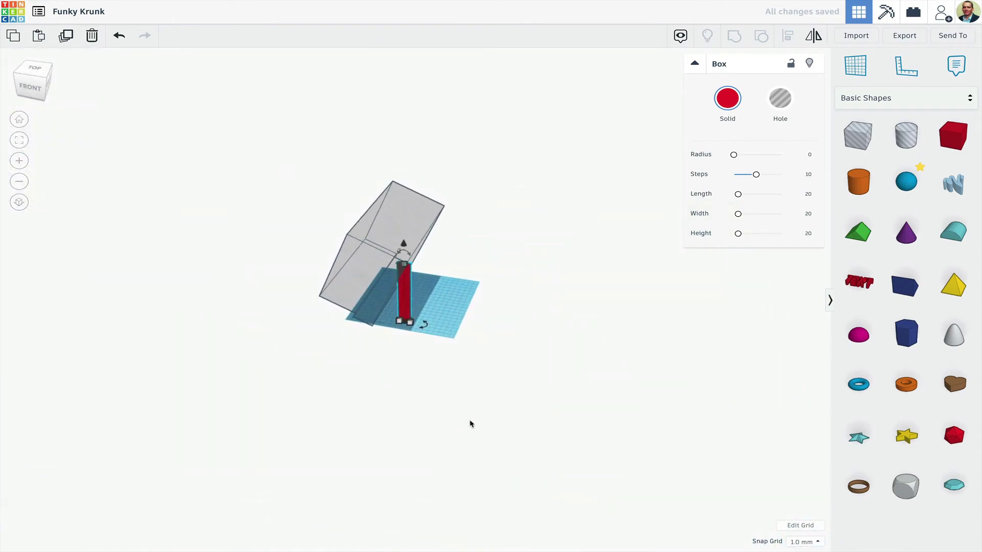
{"action": "right_click_drag", "start_coordinate": [469, 422], "coordinate": [429, 404]}
{"action": "scroll", "coordinate": [411, 353], "scroll_direction": "up", "scroll_amount": 5}
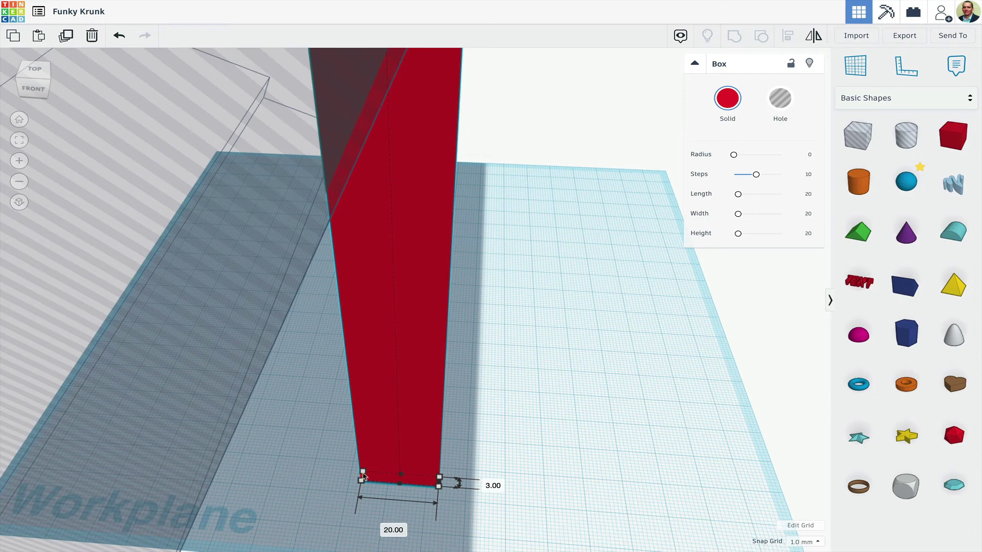
Widen the 3 mm thick box to 105 mm so it extends through the tilted stepped hole
{"action": "left_click_drag", "start_coordinate": [363, 475], "coordinate": [65, 460]}
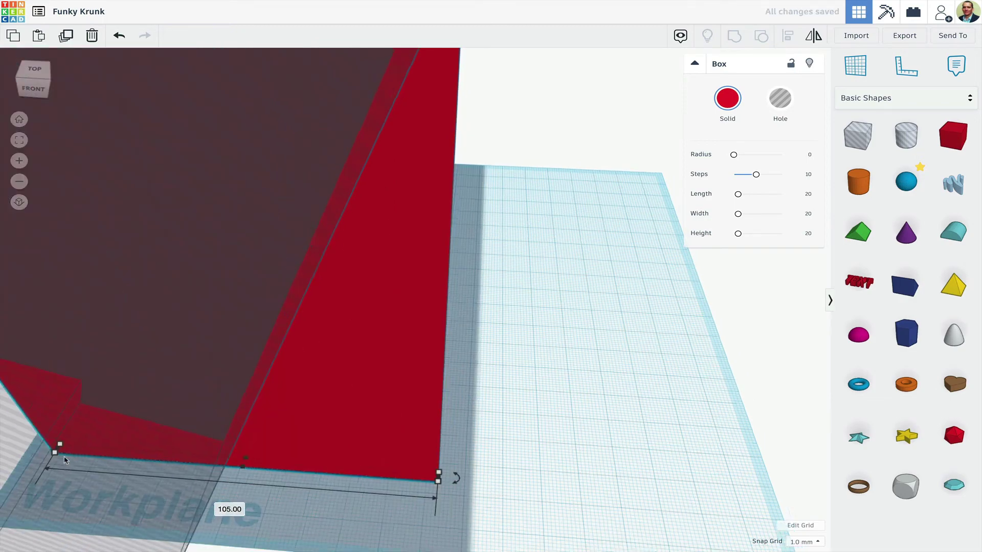
{"action": "scroll", "coordinate": [65, 460], "scroll_direction": "down", "scroll_amount": 3}
{"action": "right_click_drag", "start_coordinate": [145, 436], "coordinate": [106, 416]}
{"action": "scroll", "coordinate": [106, 415], "scroll_direction": "down", "scroll_amount": 3}
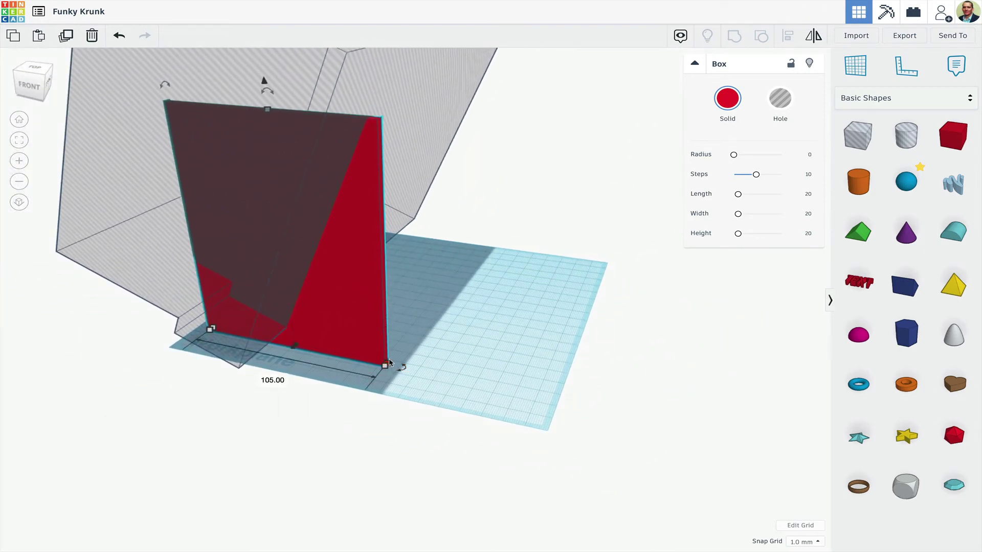
Rotate the wide thin plate about its vertical axis so it stands at an angle across the workplane
{"action": "left_click_drag", "start_coordinate": [388, 363], "coordinate": [428, 373]}
{"action": "right_click_drag", "start_coordinate": [427, 374], "coordinate": [380, 368]}
{"action": "left_click_drag", "start_coordinate": [287, 330], "coordinate": [355, 342]}
{"action": "mouse_move", "coordinate": [352, 394]}
{"action": "left_mouse_down"}
{"action": "mouse_move", "coordinate": [385, 383]}
{"action": "mouse_move", "coordinate": [376, 354]}
{"action": "left_mouse_up"}
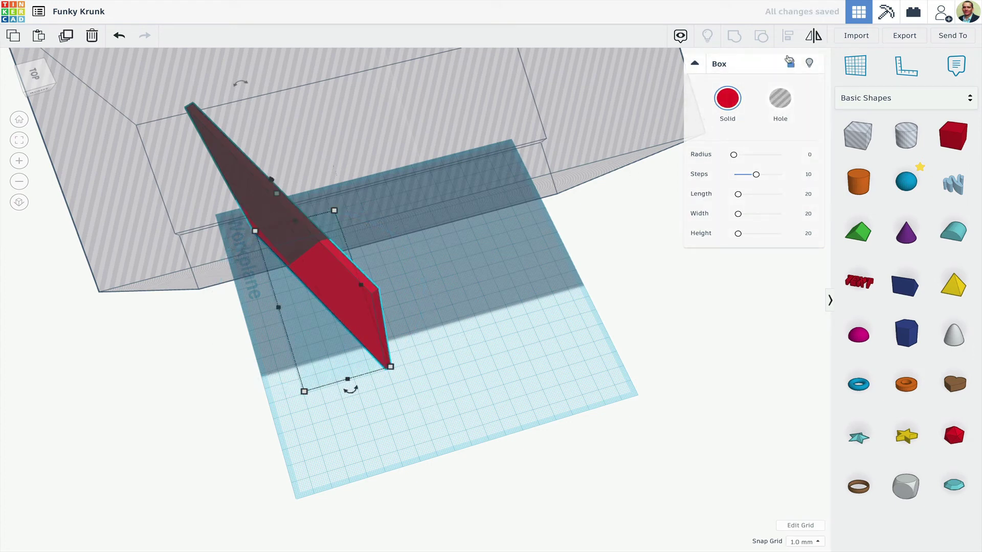
Create a mirrored duplicate of the angled plate beside the original, forming an opposing pair
{"action": "left_click", "coordinate": [816, 37]}
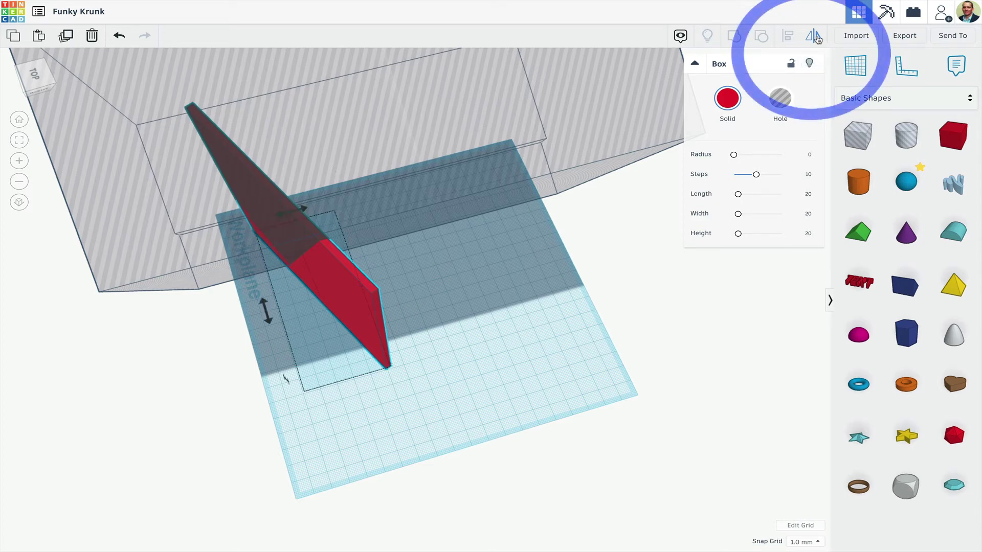
{"action": "left_click", "coordinate": [301, 210]}
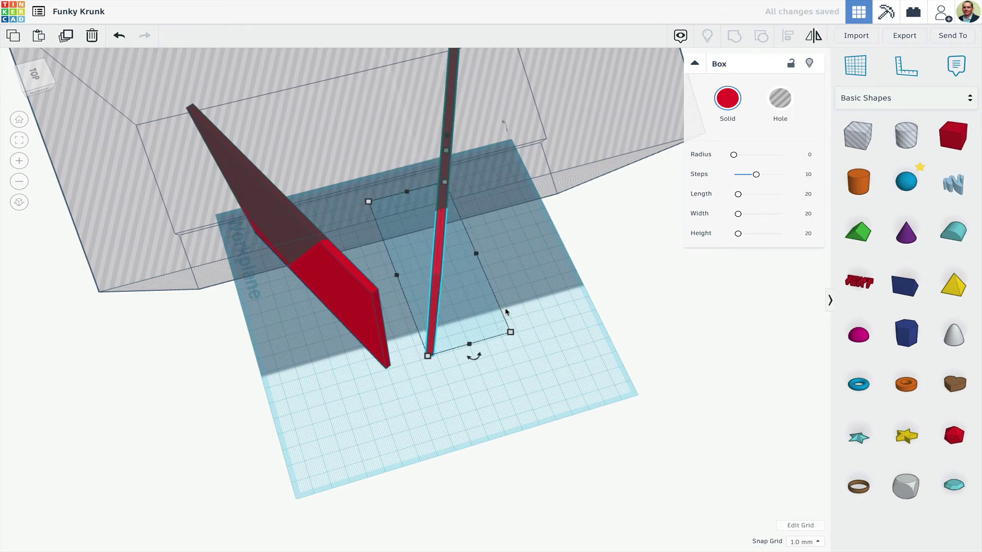
{"action": "left_click", "coordinate": [528, 394]}
{"action": "right_click_drag", "start_coordinate": [504, 396], "coordinate": [405, 421]}
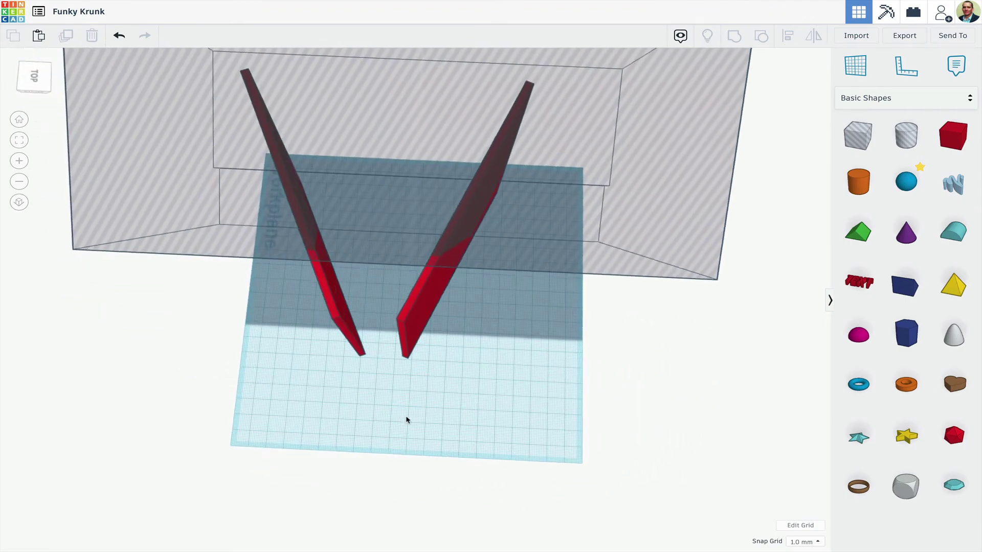
Move the mirrored plate 20 mm farther from the original plate to widen the gap
{"action": "left_click", "coordinate": [434, 294]}
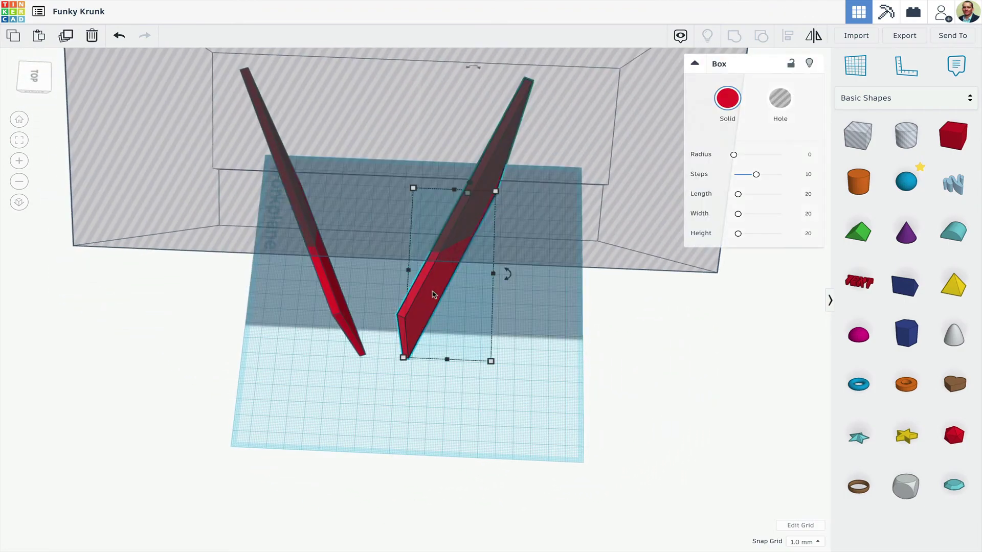
{"action": "key", "text": "shift+Right"}
{"action": "key", "text": "shift+Right"}
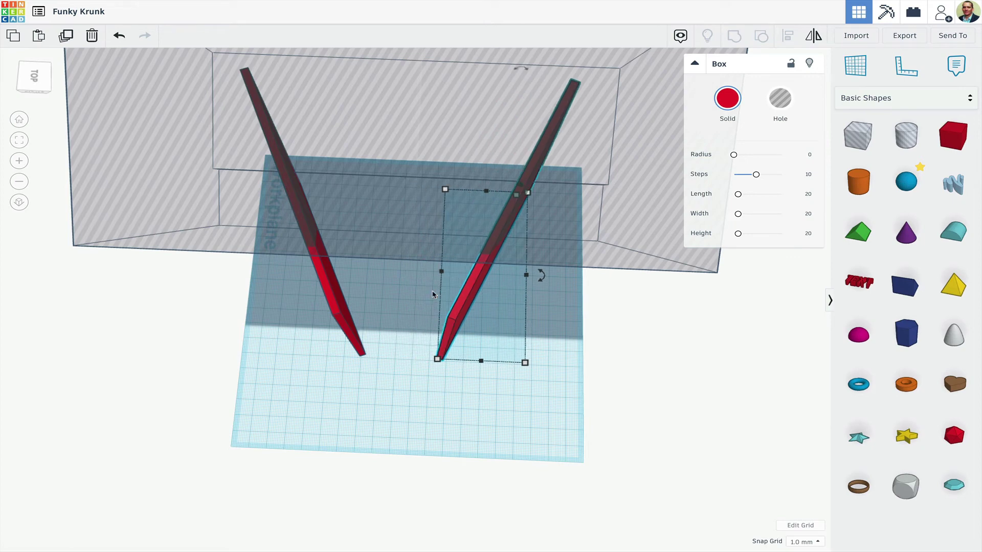
{"action": "right_click_drag", "start_coordinate": [499, 345], "coordinate": [601, 330]}
{"action": "left_click", "coordinate": [689, 303]}
Shift the tilted stepped hole 3 mm toward the rear edges of the two plates
{"action": "right_click_drag", "start_coordinate": [274, 265], "coordinate": [449, 200]}
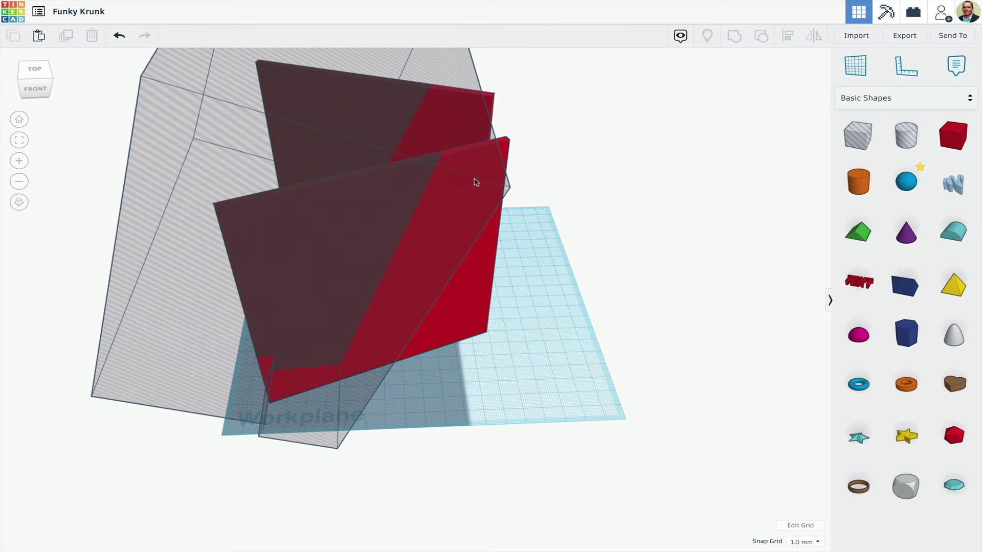
{"action": "mouse_move", "coordinate": [475, 183]}
{"action": "right_mouse_down"}
{"action": "mouse_move", "coordinate": [386, 175]}
{"action": "mouse_move", "coordinate": [473, 179]}
{"action": "right_mouse_up"}
{"action": "right_click_drag", "start_coordinate": [415, 166], "coordinate": [336, 283]}
{"action": "left_click", "coordinate": [373, 235]}
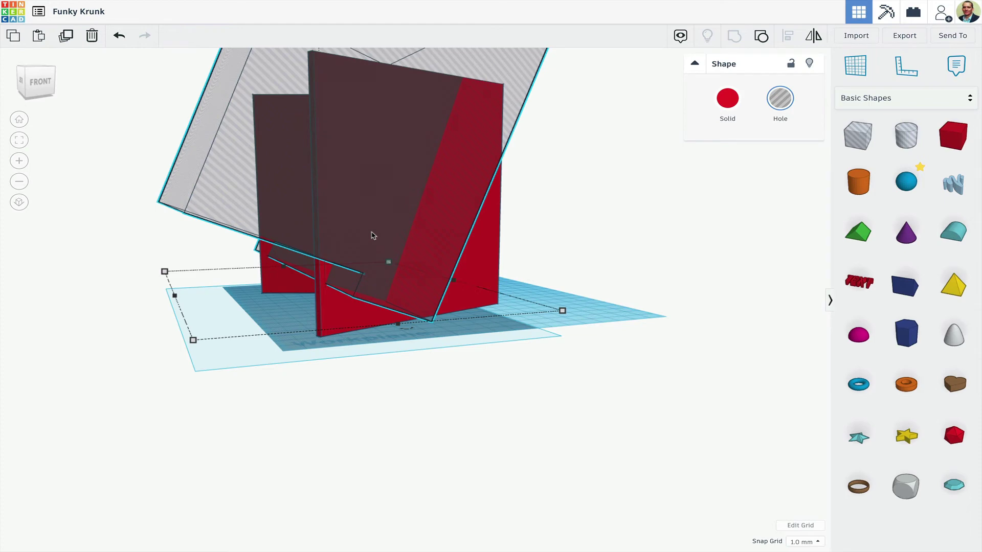
{"action": "key", "text": "Right"}
{"action": "key", "text": "Right"}
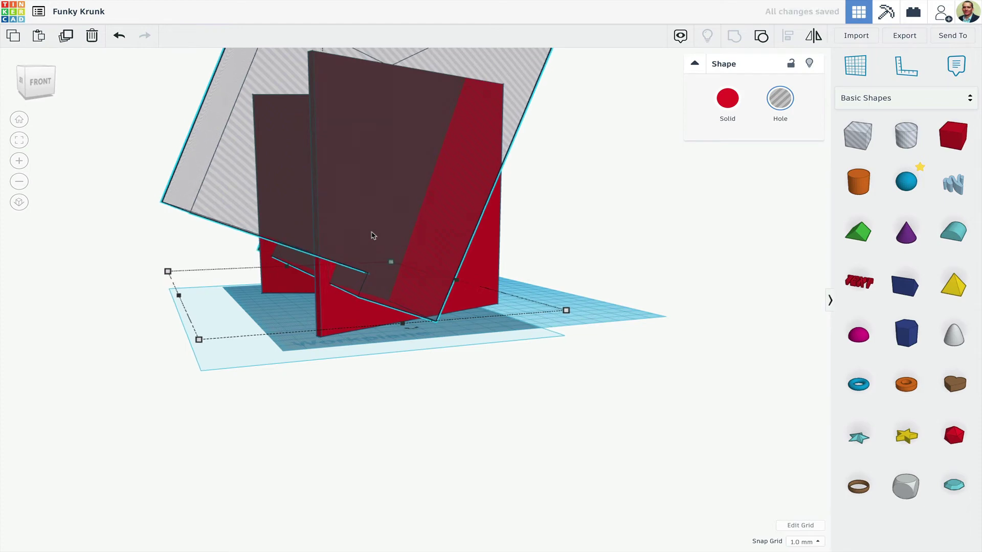
{"action": "right_click_drag", "start_coordinate": [373, 235], "coordinate": [286, 281]}
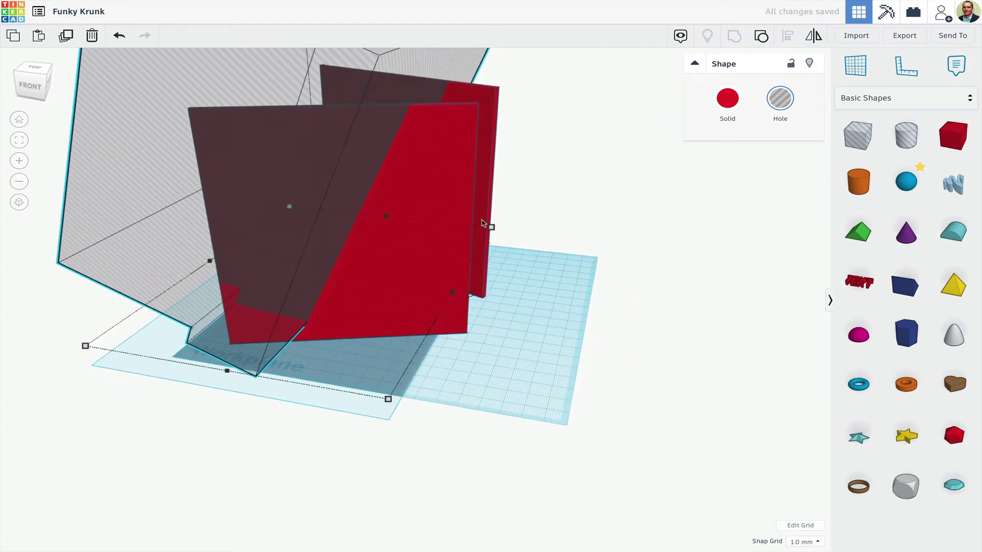
{"action": "key", "text": "Right"}
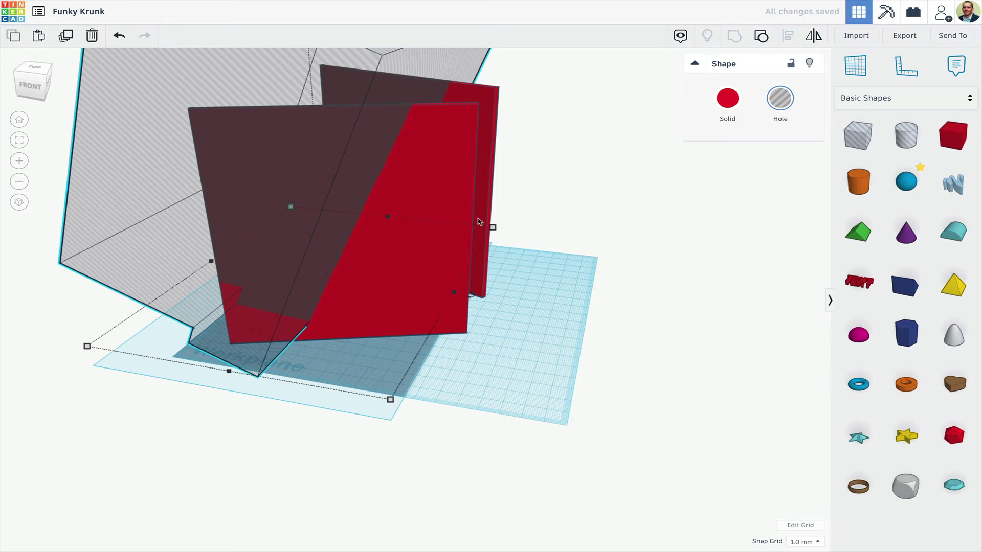
Group both angled plates with the tilted stepped hole to cut the stand's side profiles
{"action": "left_click", "coordinate": [598, 252]}
{"action": "left_click_drag", "start_coordinate": [176, 263], "coordinate": [175, 266]}
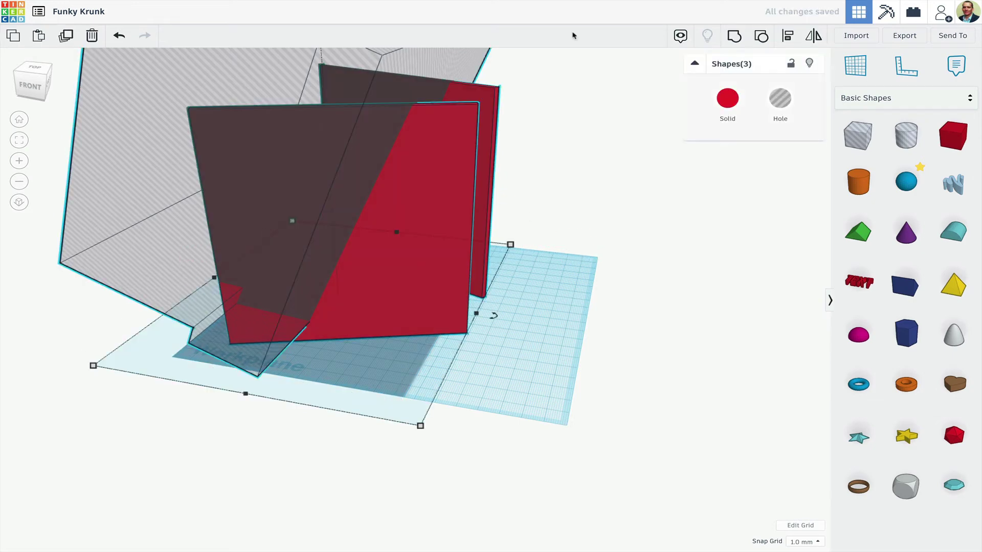
{"action": "left_click", "coordinate": [734, 37]}
{"action": "right_click_drag", "start_coordinate": [616, 208], "coordinate": [354, 275]}
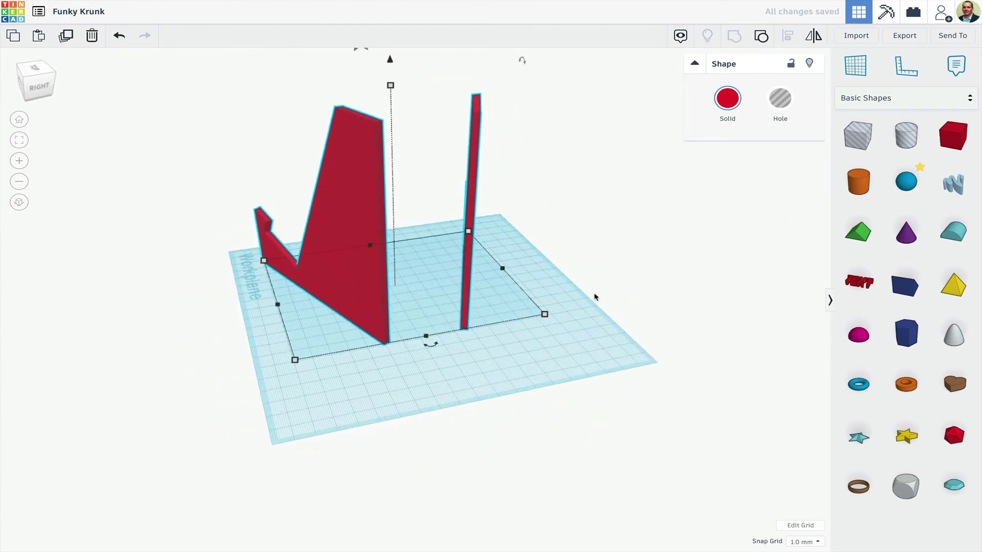
{"action": "right_click_drag", "start_coordinate": [595, 297], "coordinate": [549, 363]}
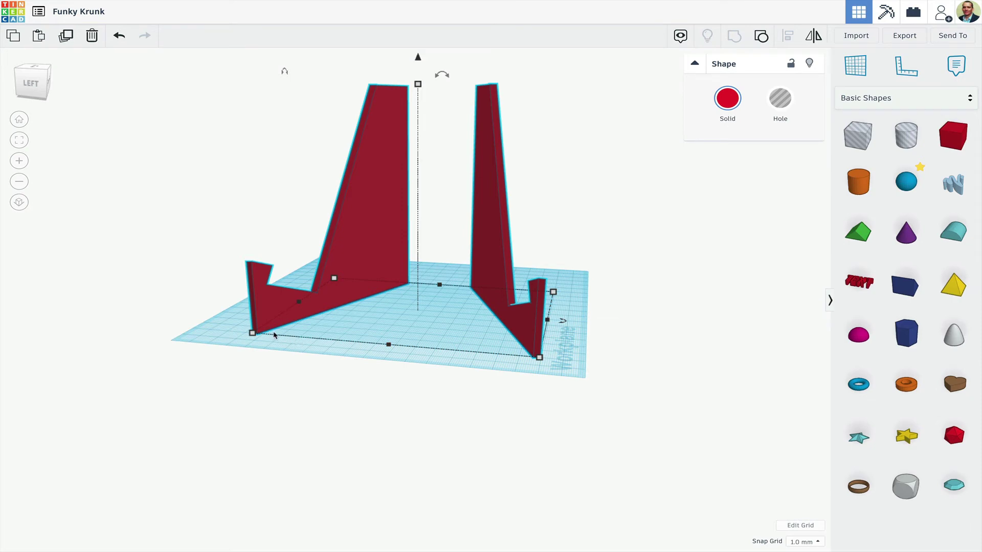
{"action": "right_click_drag", "start_coordinate": [677, 343], "coordinate": [571, 323]}
{"action": "right_click_drag", "start_coordinate": [459, 344], "coordinate": [715, 261]}
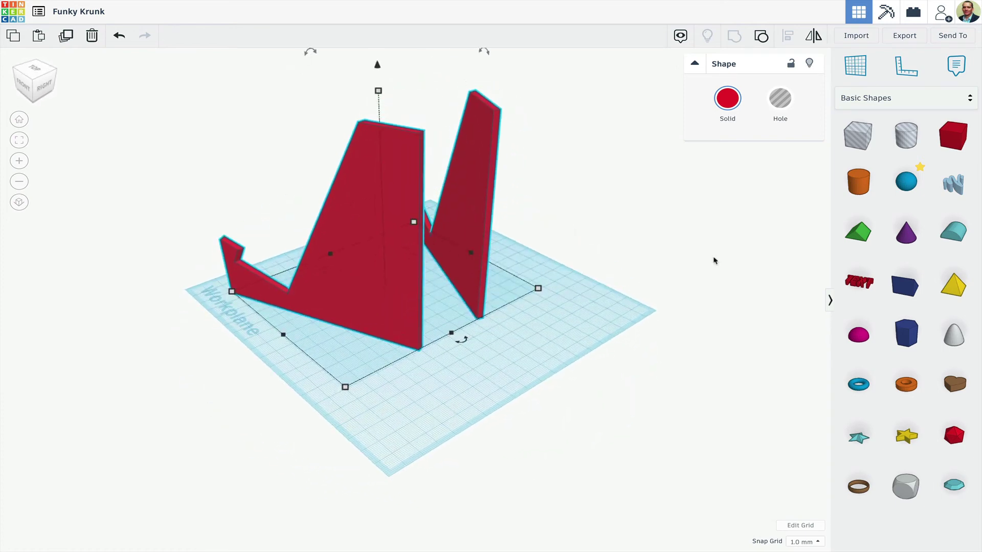
{"action": "left_click", "coordinate": [810, 221]}
Place a 64-sided cylinder hole, turn it 90° onto its side, and lengthen it to pass through both side plates
{"action": "left_click_drag", "start_coordinate": [901, 149], "coordinate": [288, 352]}
{"action": "right_click_drag", "start_coordinate": [372, 358], "coordinate": [233, 323]}
{"action": "left_click_drag", "start_coordinate": [266, 261], "coordinate": [296, 289]}
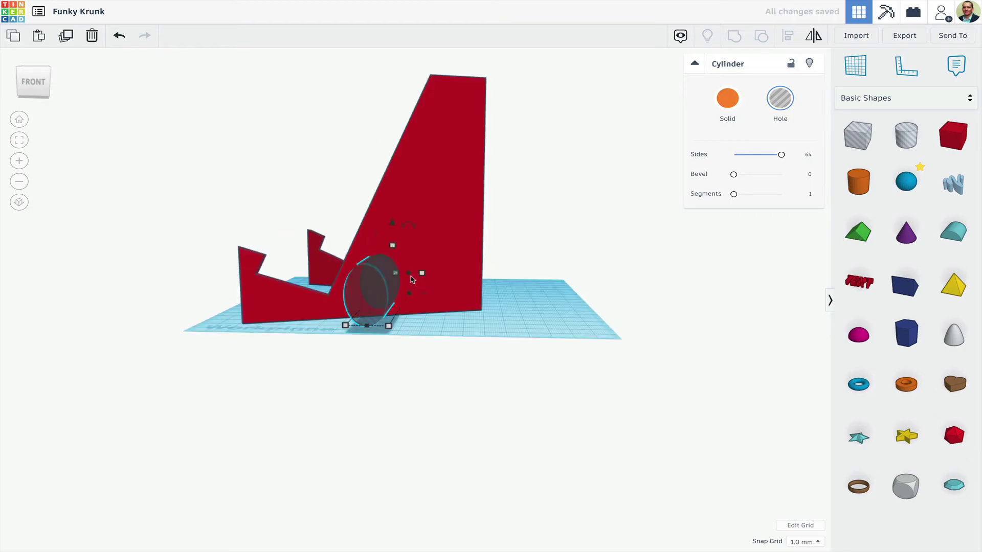
Raise a duplicate cylinder hole 30 mm, shift it toward the rear, and repeat the duplication to make four stepped holes
{"action": "left_click_drag", "start_coordinate": [393, 227], "coordinate": [401, 179]}
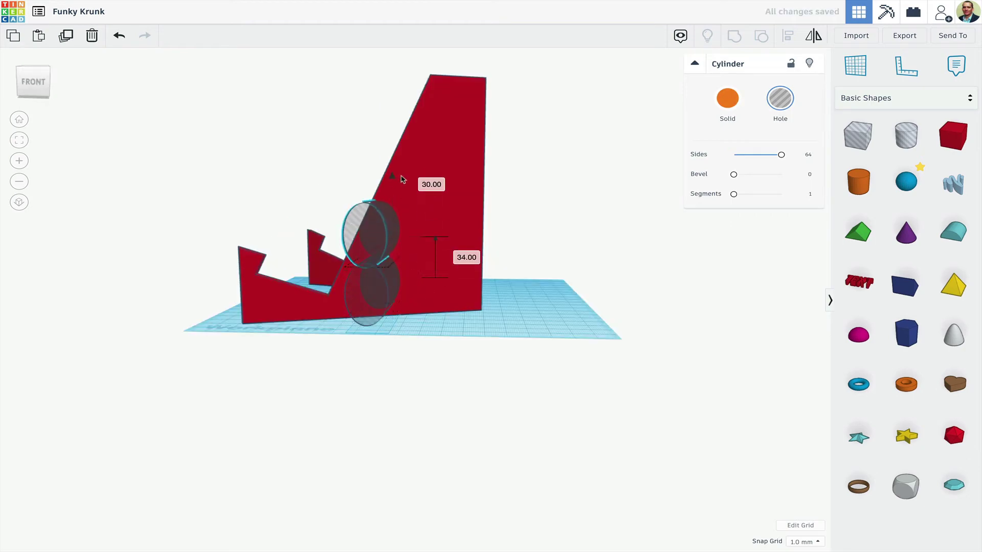
{"action": "key", "text": "Right"}
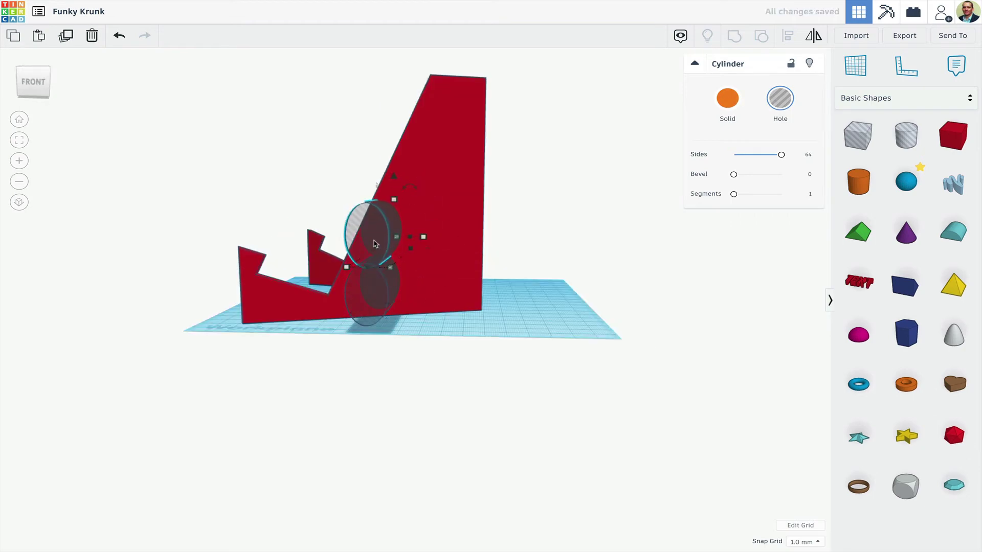
{"action": "key", "text": "shift+Right"}
{"action": "key", "text": "shift+Right"}
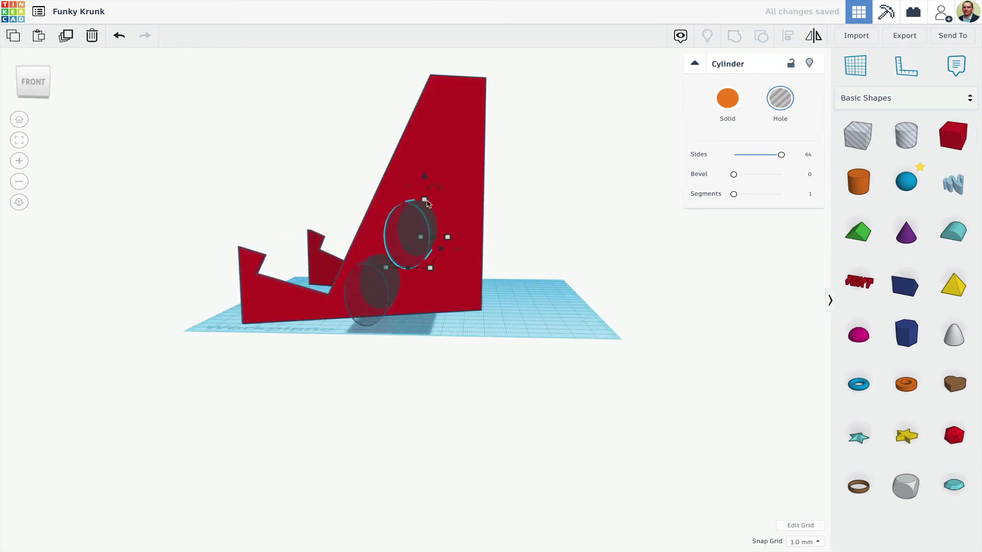
{"action": "key", "text": "ctrl+d"}
{"action": "key", "text": "ctrl+d"}
Group the four cylinder holes with the side plates to cut a row of round openings
{"action": "right_click_drag", "start_coordinate": [530, 189], "coordinate": [517, 227]}
{"action": "left_click_drag", "start_coordinate": [583, 88], "coordinate": [94, 447]}
{"action": "left_click", "coordinate": [734, 36]}
{"action": "right_click_drag", "start_coordinate": [645, 245], "coordinate": [561, 230]}
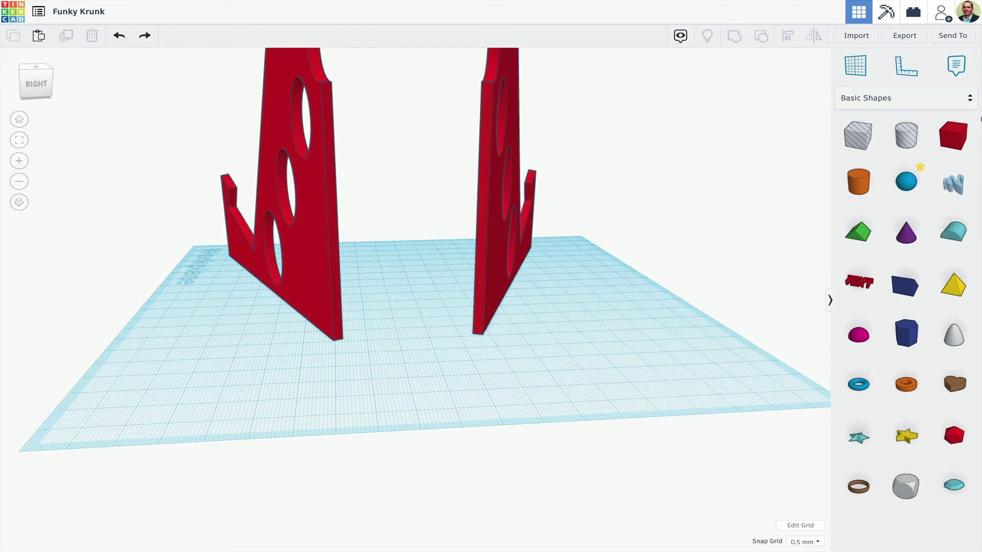
Add a 3 mm thick solid box at the side plates' rear edges and widen it to bridge the gap between them
{"action": "left_click_drag", "start_coordinate": [953, 136], "coordinate": [383, 327]}
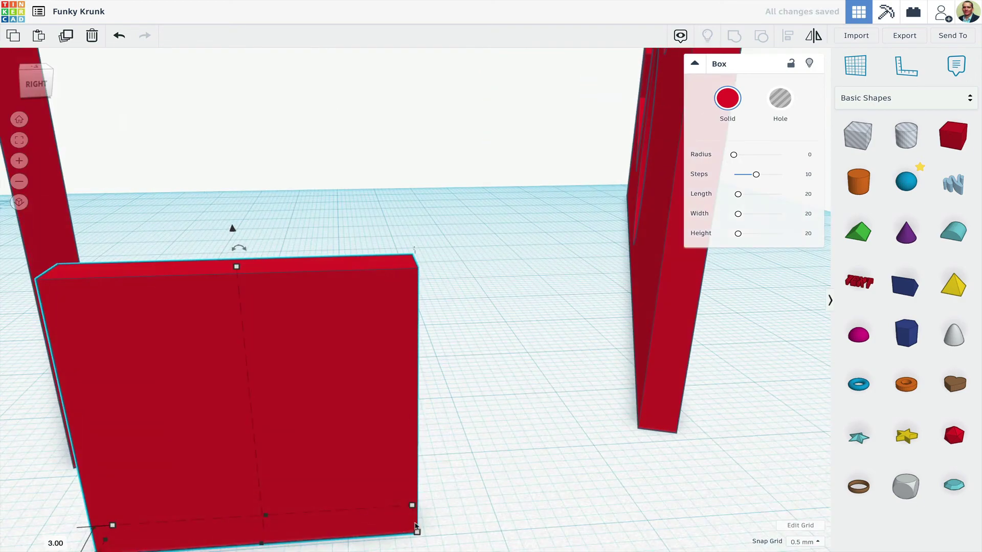
{"action": "left_click_drag", "start_coordinate": [415, 529], "coordinate": [743, 512]}
{"action": "left_click_drag", "start_coordinate": [598, 481], "coordinate": [477, 417]}
{"action": "left_click_drag", "start_coordinate": [604, 435], "coordinate": [643, 431]}
{"action": "right_click_drag", "start_coordinate": [638, 425], "coordinate": [589, 441]}
{"action": "key", "text": "Up"}
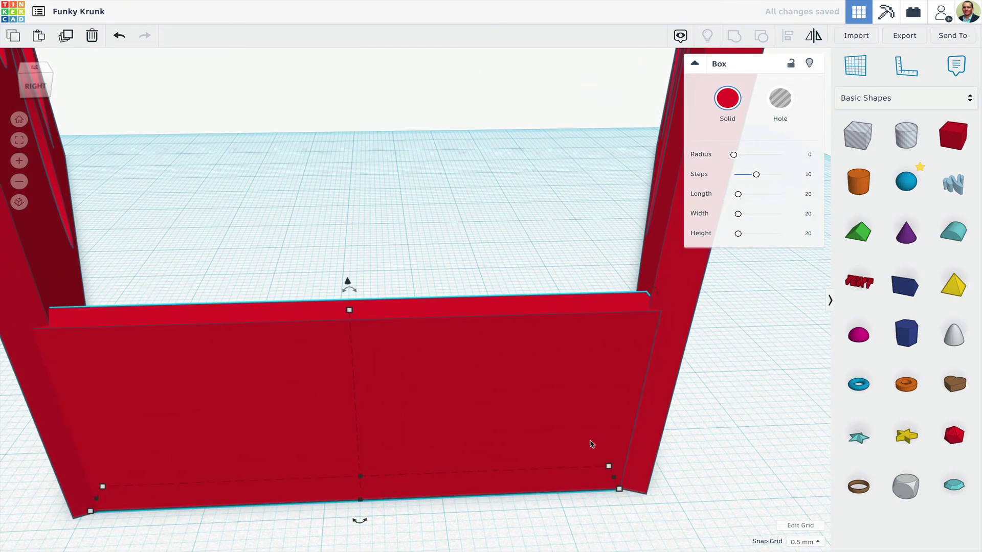
{"action": "key", "text": "Right"}
{"action": "key", "text": "Up"}
{"action": "scroll", "coordinate": [592, 444], "scroll_direction": "down", "scroll_amount": 5}
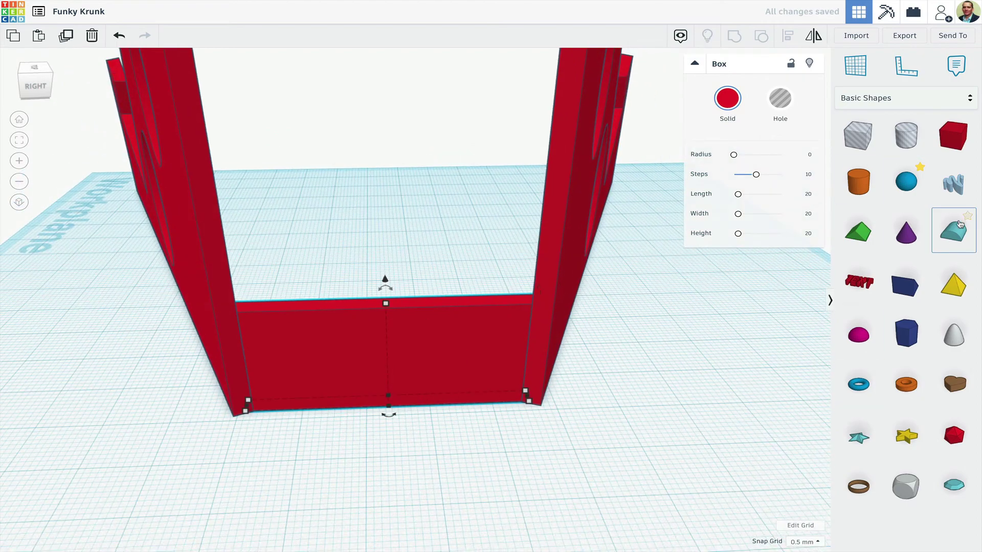
Place a round roof through the lower cross plate with its arched end facing the rear, and enlarge it
{"action": "left_click_drag", "start_coordinate": [960, 224], "coordinate": [418, 416]}
{"action": "scroll", "coordinate": [419, 417], "scroll_direction": "down", "scroll_amount": 3}
{"action": "right_click_drag", "start_coordinate": [419, 417], "coordinate": [431, 496]}
{"action": "left_click_drag", "start_coordinate": [420, 489], "coordinate": [452, 437]}
{"action": "right_click_drag", "start_coordinate": [454, 436], "coordinate": [467, 364]}
{"action": "left_click_drag", "start_coordinate": [395, 338], "coordinate": [398, 307]}
{"action": "left_click_drag", "start_coordinate": [335, 379], "coordinate": [301, 381]}
Align the round roof with the lower cross plate and turn it into a hole
{"action": "left_click", "coordinate": [363, 215]}
{"action": "left_click_drag", "start_coordinate": [363, 215], "coordinate": [471, 408]}
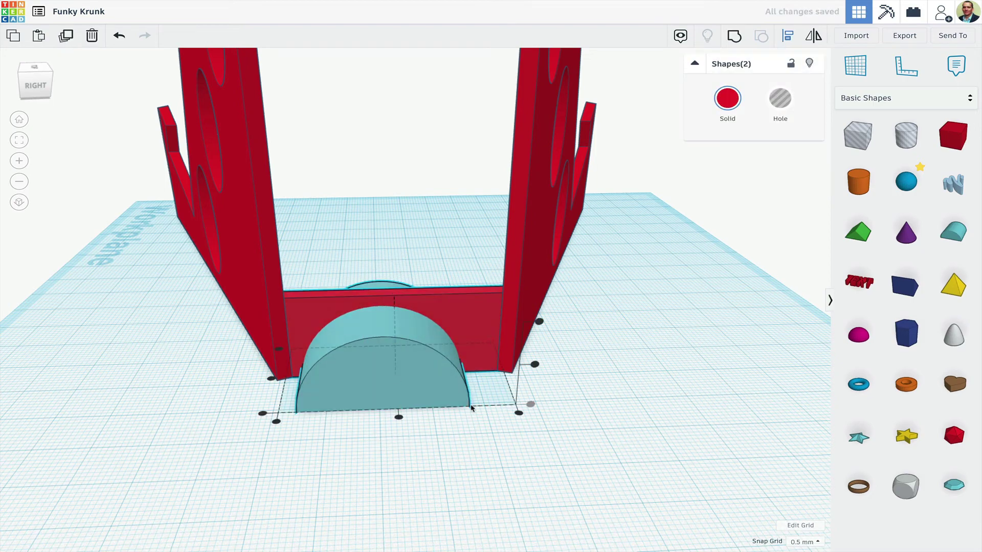
{"action": "left_click", "coordinate": [392, 343]}
{"action": "key", "text": "h"}
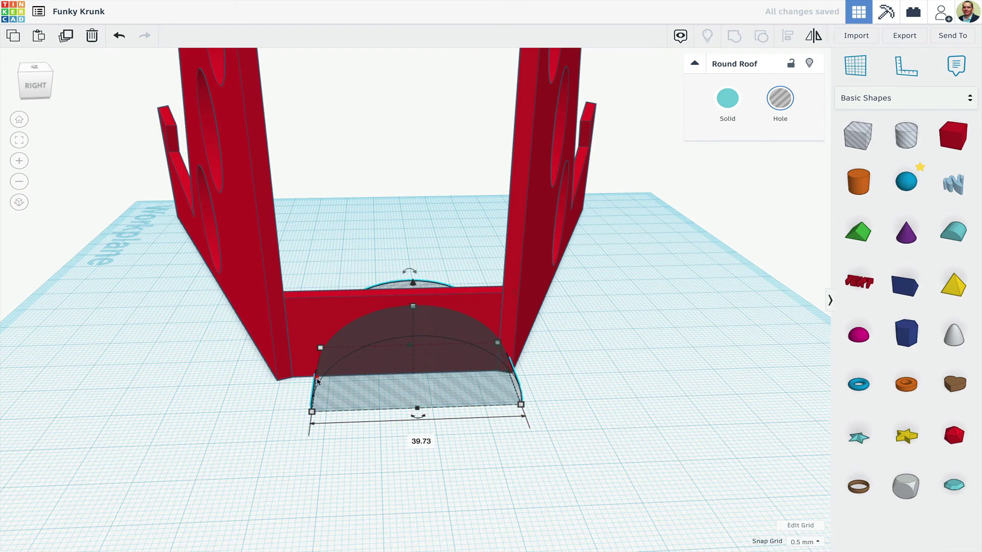
Centre the widened round roof hole on the cross plate and group the two to cut a low arch
{"action": "left_click_drag", "start_coordinate": [364, 235], "coordinate": [416, 464]}
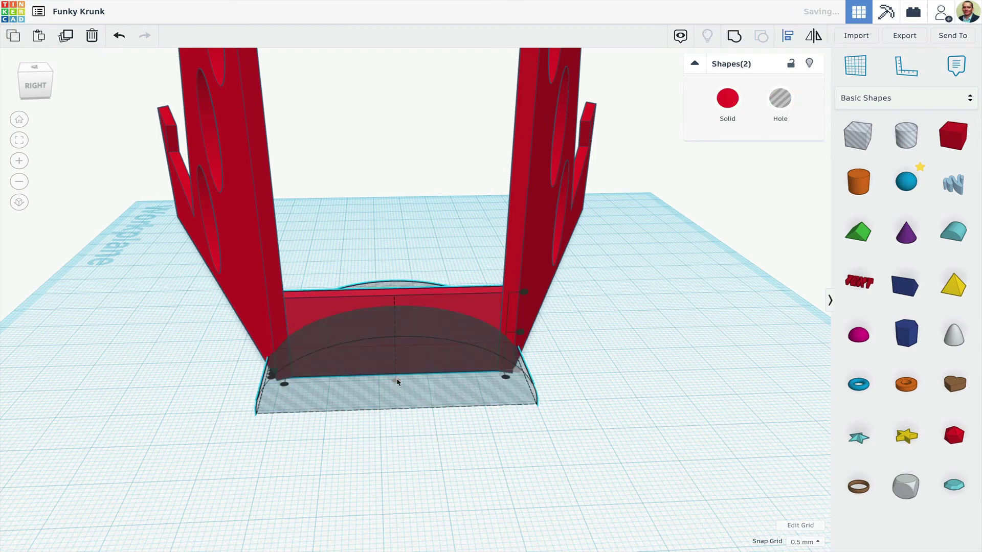
{"action": "right_click_drag", "start_coordinate": [415, 464], "coordinate": [445, 425]}
{"action": "left_click", "coordinate": [735, 37]}
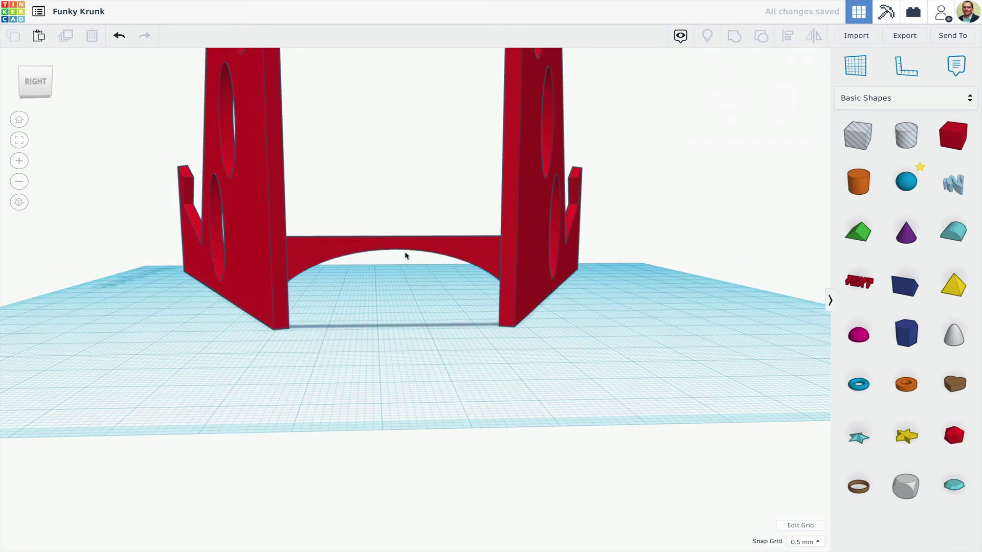
Raise a duplicate of the arched cross plate to the side plates' upper ends, using a 0.25 mm snap grid
{"action": "scroll", "coordinate": [400, 189], "scroll_direction": "down", "scroll_amount": 5}
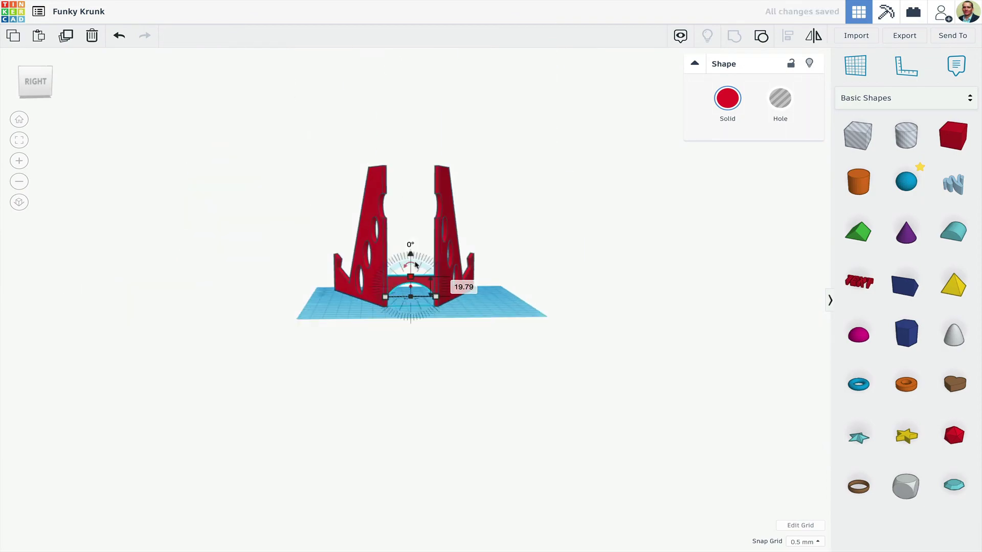
{"action": "left_click_drag", "start_coordinate": [436, 149], "coordinate": [435, 145]}
{"action": "scroll", "coordinate": [436, 145], "scroll_direction": "up", "scroll_amount": 8}
{"action": "right_click_drag", "start_coordinate": [436, 145], "coordinate": [462, 176]}
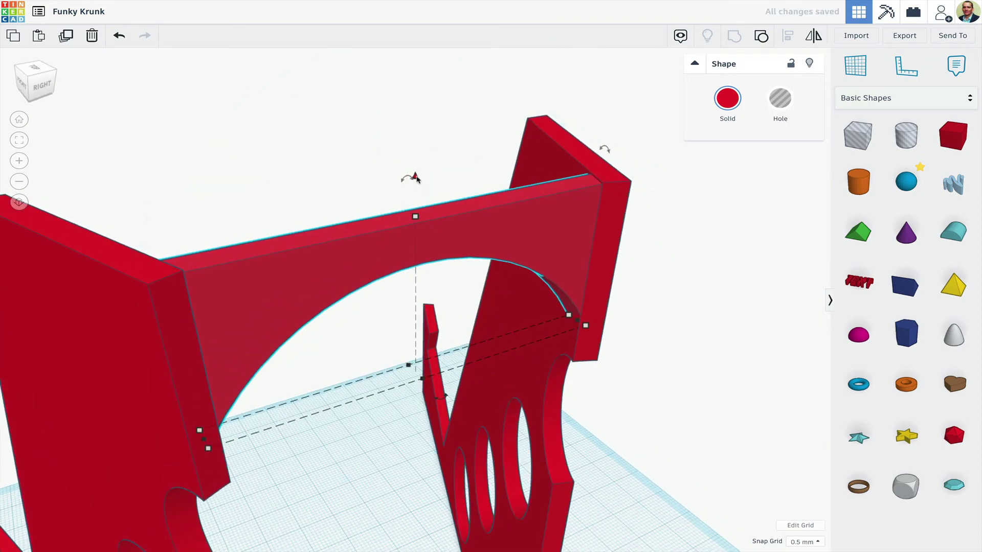
{"action": "left_click_drag", "start_coordinate": [415, 177], "coordinate": [416, 176]}
{"action": "scroll", "coordinate": [711, 433], "scroll_direction": "down", "scroll_amount": 2}
{"action": "left_click", "coordinate": [804, 468]}
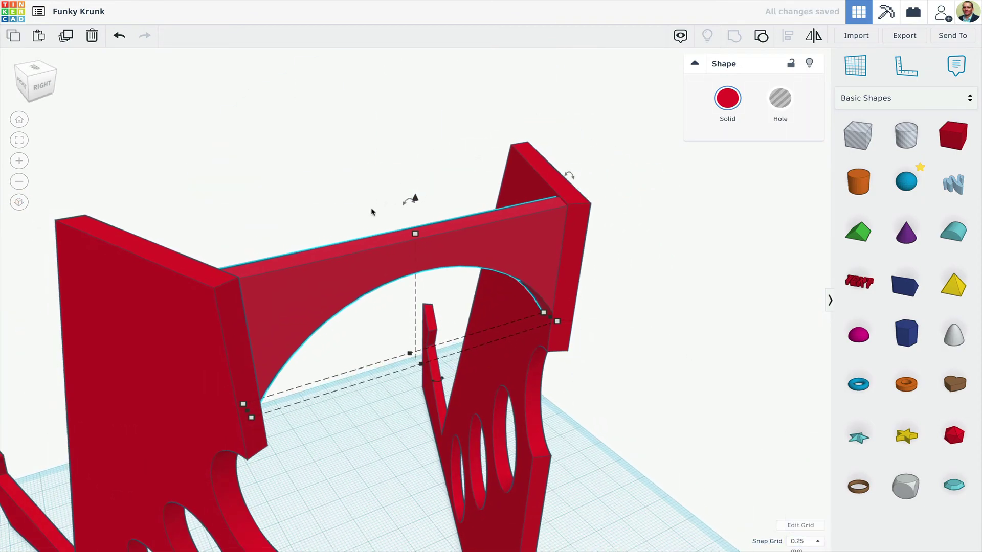
{"action": "right_click_drag", "start_coordinate": [409, 202], "coordinate": [294, 281]}
{"action": "scroll", "coordinate": [348, 299], "scroll_direction": "down", "scroll_amount": 10}
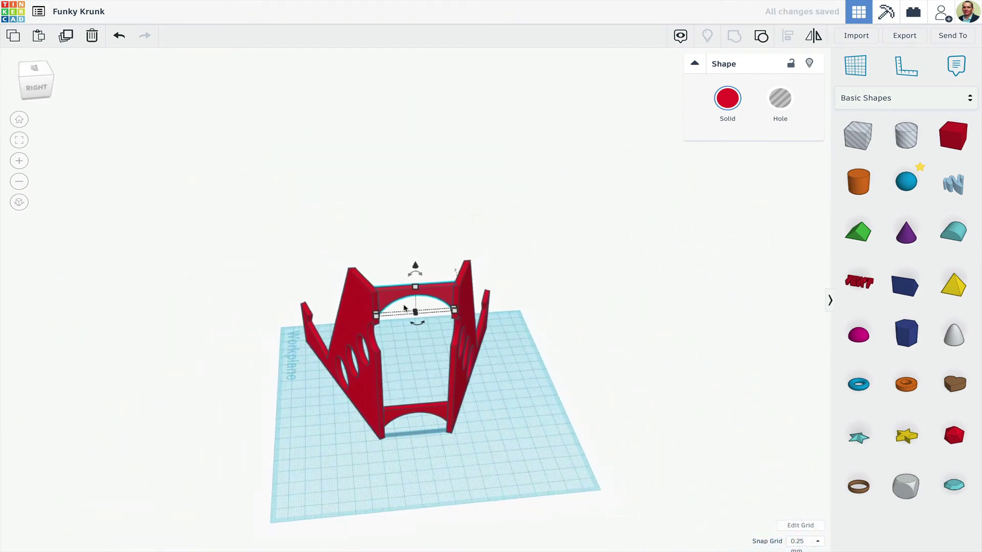
Place a solid wedge on the workplane in front of the stand, between its two front hooks
{"action": "right_click_drag", "start_coordinate": [408, 310], "coordinate": [409, 375]}
{"action": "scroll", "coordinate": [409, 375], "scroll_direction": "down", "scroll_amount": 1}
{"action": "right_click_drag", "start_coordinate": [487, 366], "coordinate": [395, 370]}
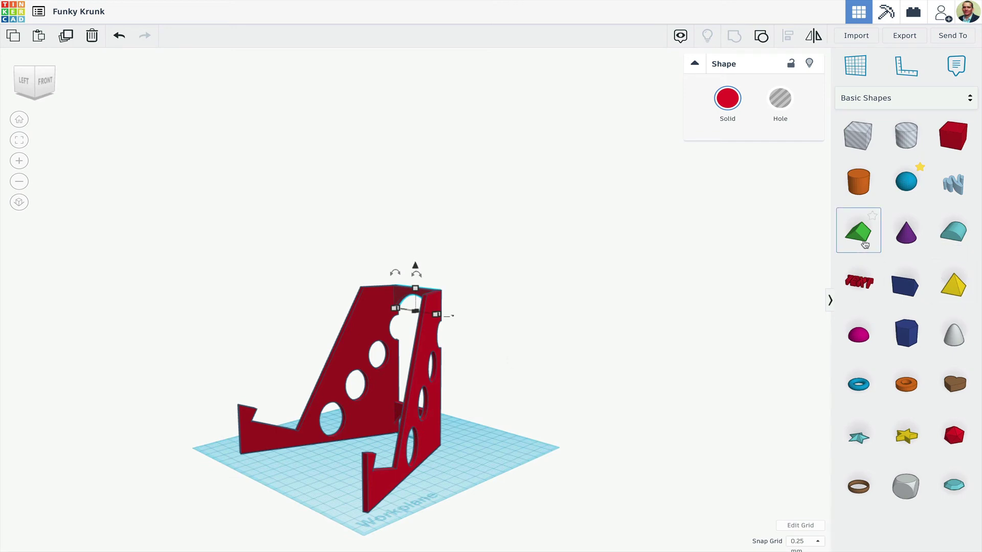
{"action": "left_click_drag", "start_coordinate": [642, 402], "coordinate": [256, 492]}
{"action": "right_click_drag", "start_coordinate": [358, 516], "coordinate": [450, 541]}
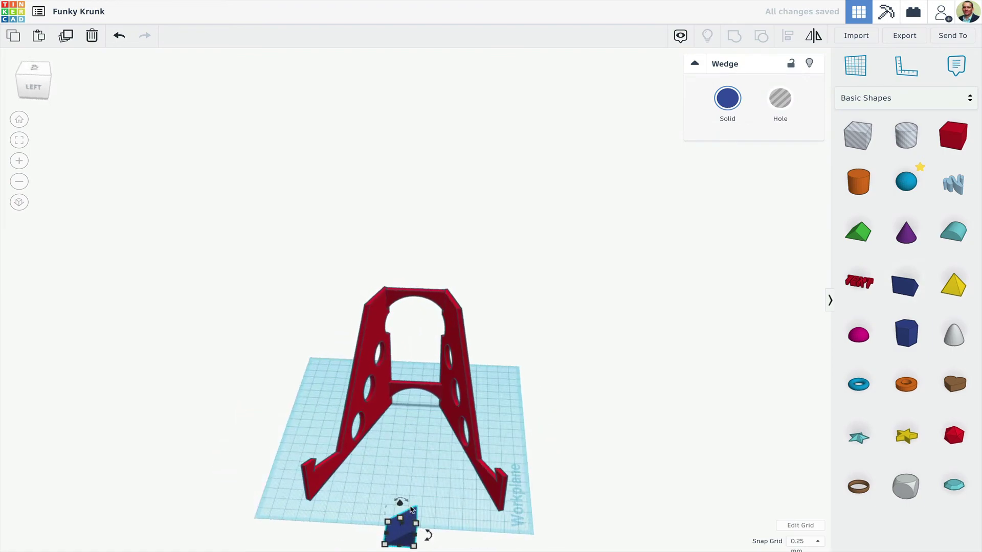
Turn the wedge so its slope faces forward, move it under the front hooks and widen it to span both side plates
{"action": "scroll", "coordinate": [412, 510], "scroll_direction": "up", "scroll_amount": 5}
{"action": "scroll", "coordinate": [486, 465], "scroll_direction": "down", "scroll_amount": 3}
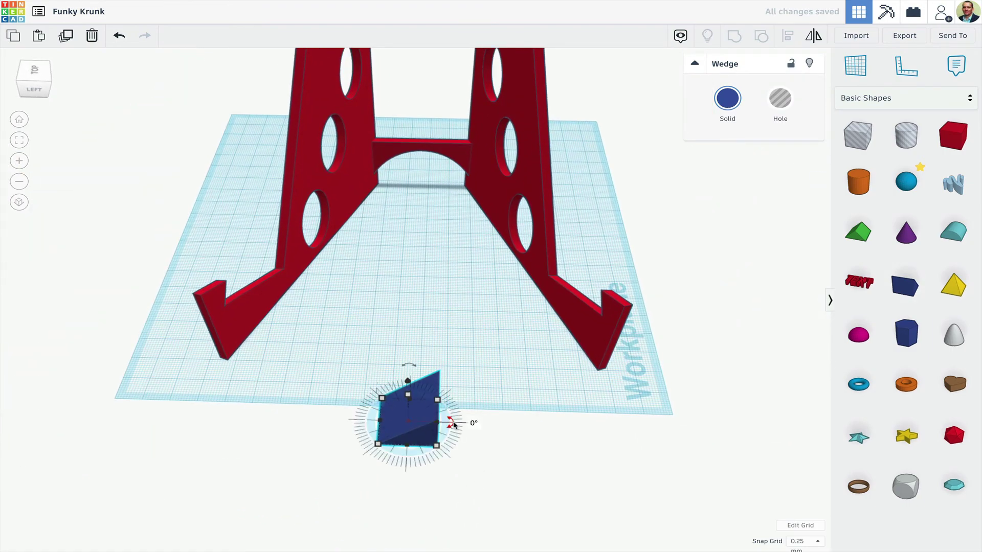
{"action": "left_click_drag", "start_coordinate": [450, 426], "coordinate": [199, 335]}
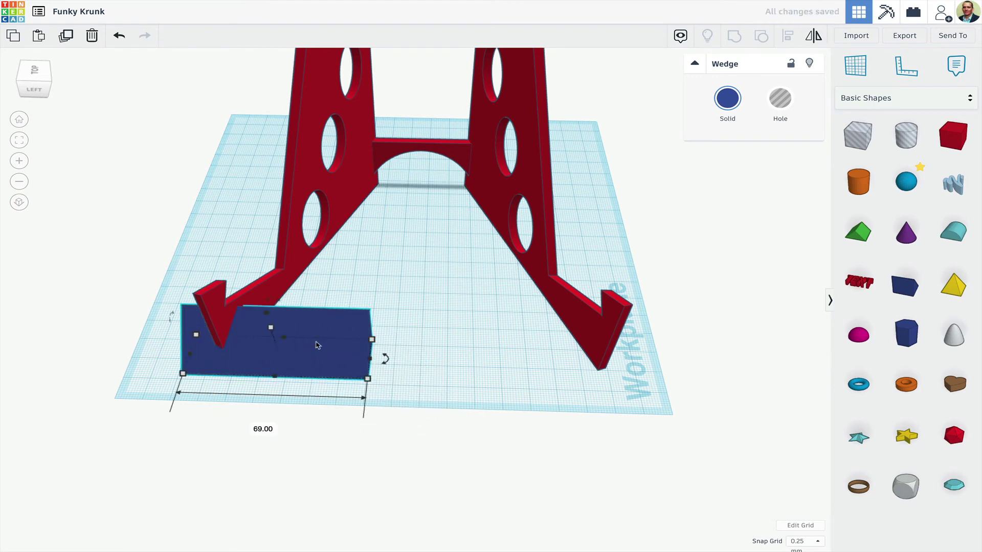
{"action": "left_click_drag", "start_coordinate": [331, 349], "coordinate": [580, 356]}
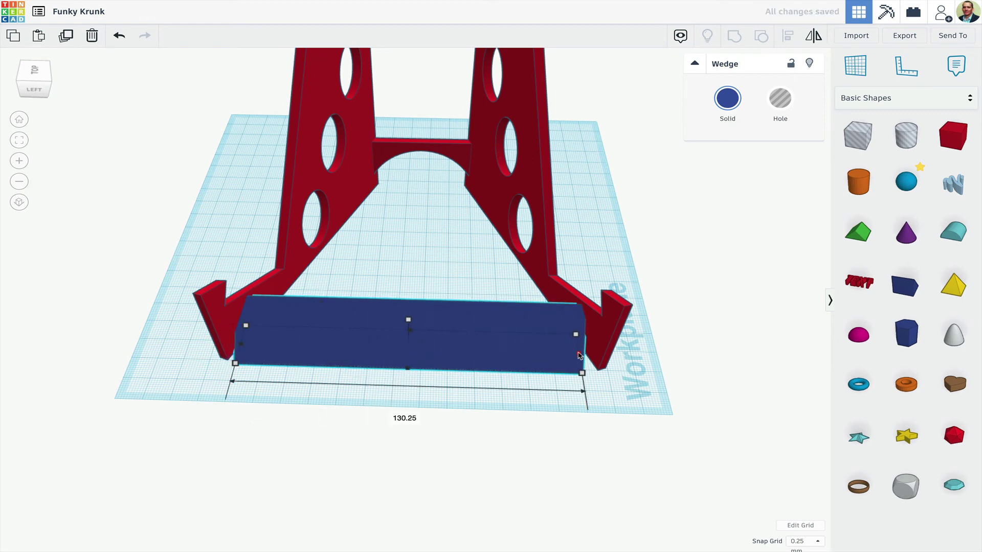
{"action": "right_click_drag", "start_coordinate": [546, 354], "coordinate": [443, 360]}
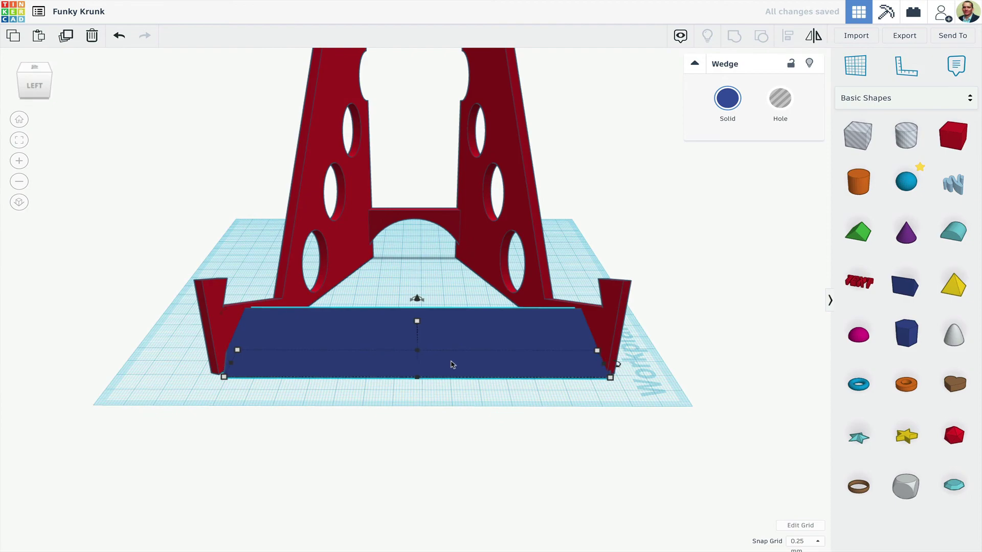
Place a solid text shape on the base workplane, crossing the front wedge
{"action": "right_click_drag", "start_coordinate": [466, 386], "coordinate": [314, 335]}
{"action": "right_click_drag", "start_coordinate": [480, 337], "coordinate": [689, 407]}
{"action": "left_click_drag", "start_coordinate": [856, 288], "coordinate": [366, 383]}
{"action": "right_click_drag", "start_coordinate": [521, 375], "coordinate": [789, 124]}
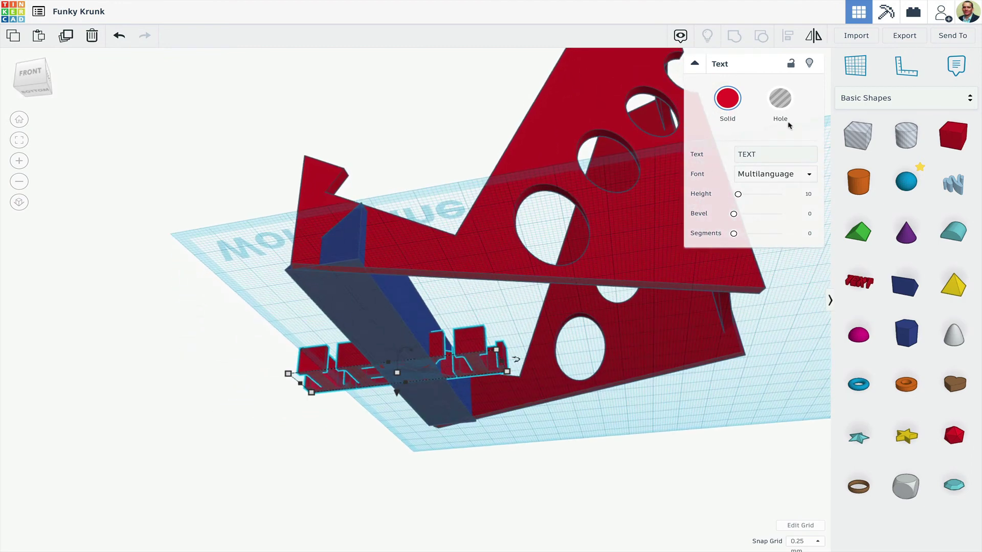
Trim the wedge end protruding through the side plate by grouping the wedge with a hole box placed on the plate's outer face
{"action": "left_click", "coordinate": [856, 67]}
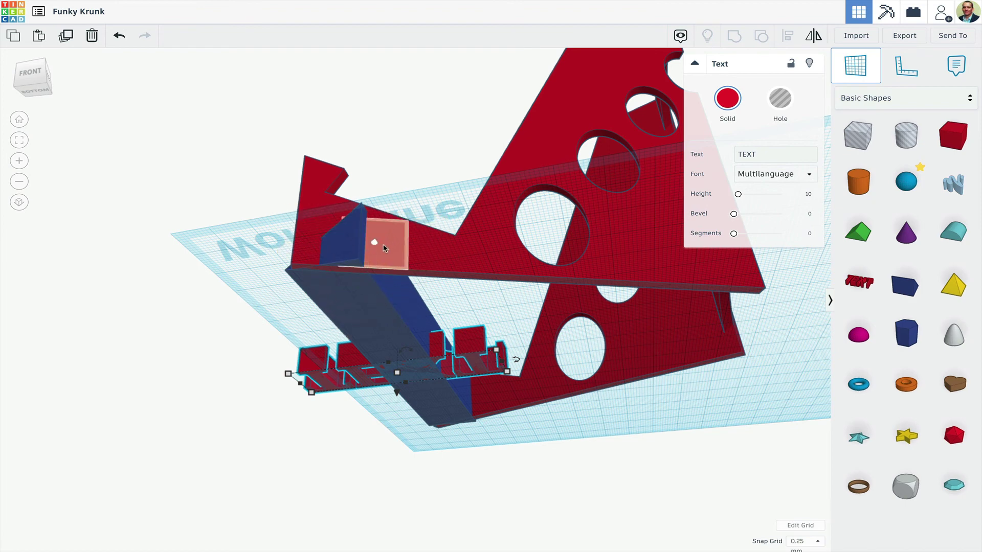
{"action": "left_click", "coordinate": [407, 250]}
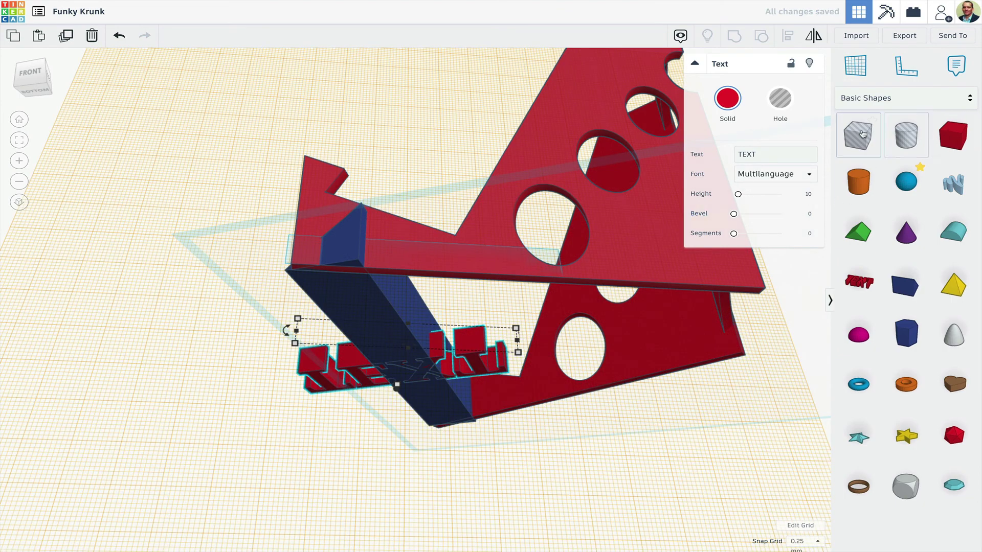
{"action": "left_click_drag", "start_coordinate": [858, 135], "coordinate": [367, 285]}
{"action": "right_click_drag", "start_coordinate": [363, 277], "coordinate": [545, 356]}
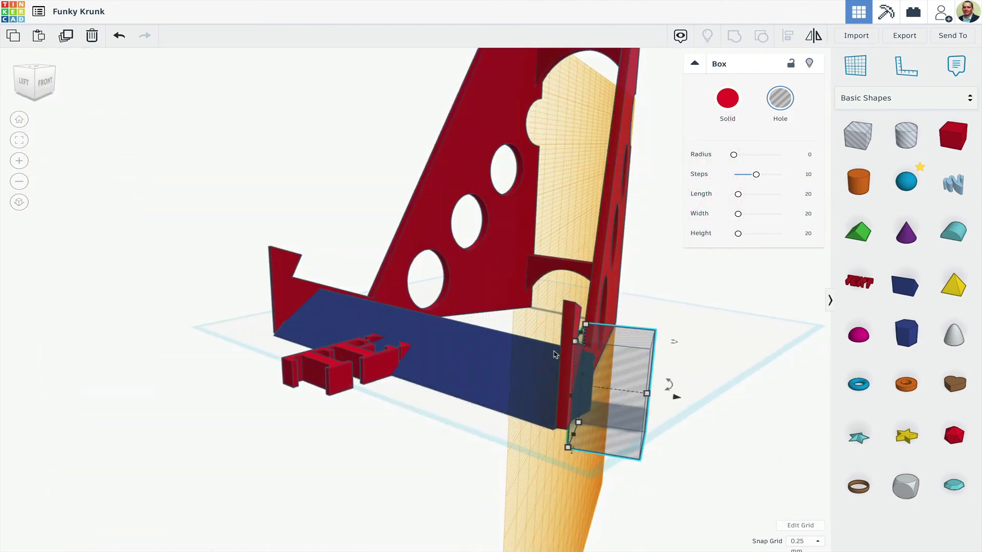
{"action": "left_click", "coordinate": [444, 367], "text": "shift"}
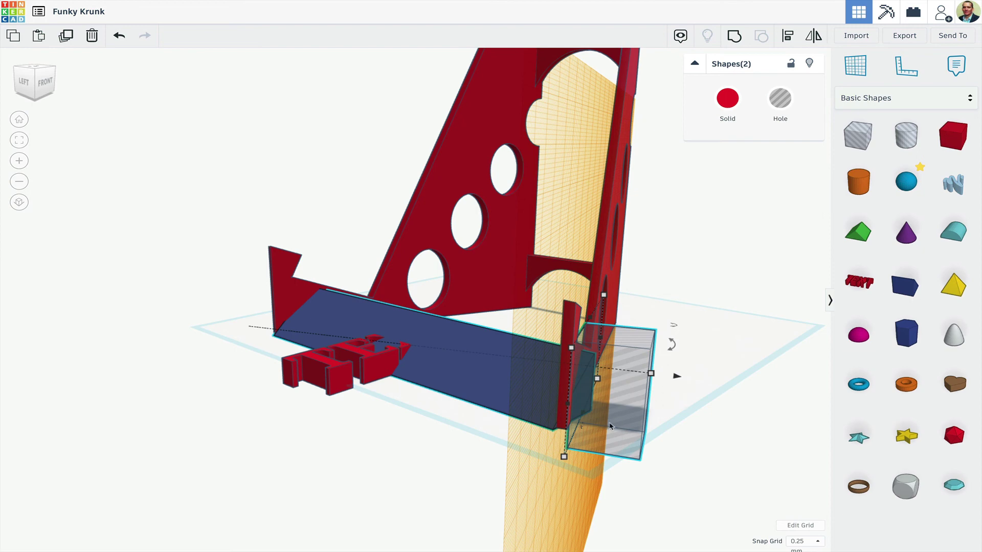
{"action": "left_click", "coordinate": [730, 39]}
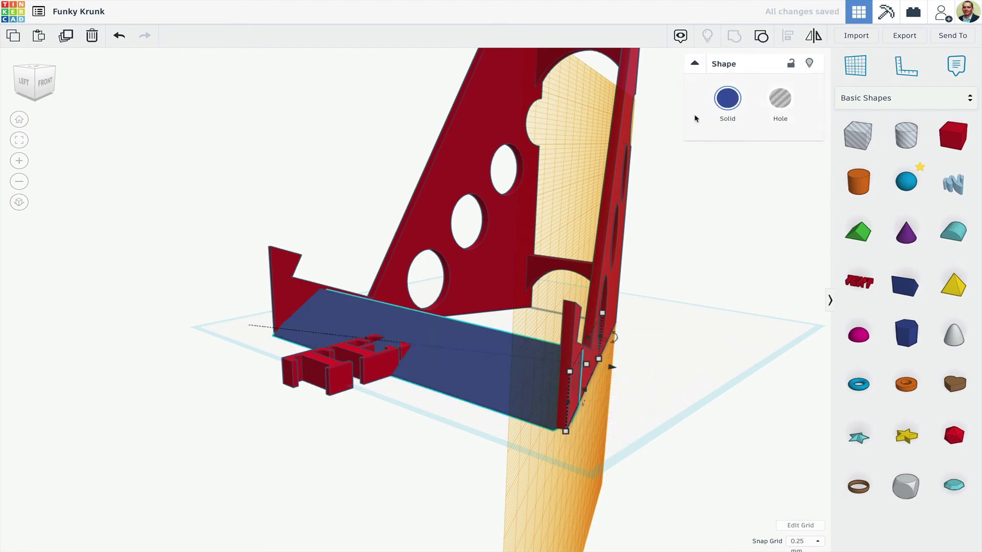
Delete the text shape that crosses the front wedge
{"action": "right_click_drag", "start_coordinate": [642, 318], "coordinate": [604, 290]}
{"action": "right_click_drag", "start_coordinate": [681, 291], "coordinate": [467, 414]}
{"action": "left_click", "coordinate": [467, 414]}
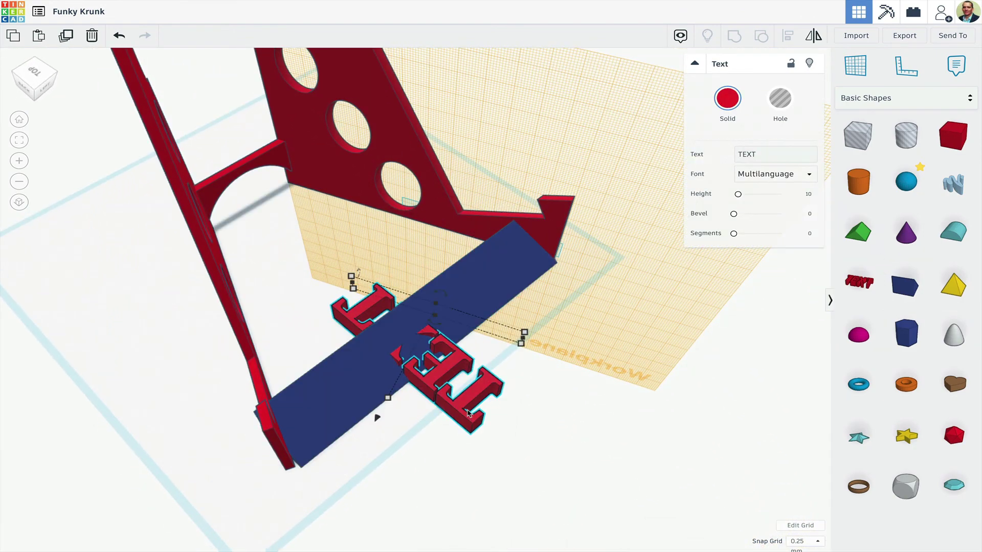
{"action": "key", "text": "Delete"}
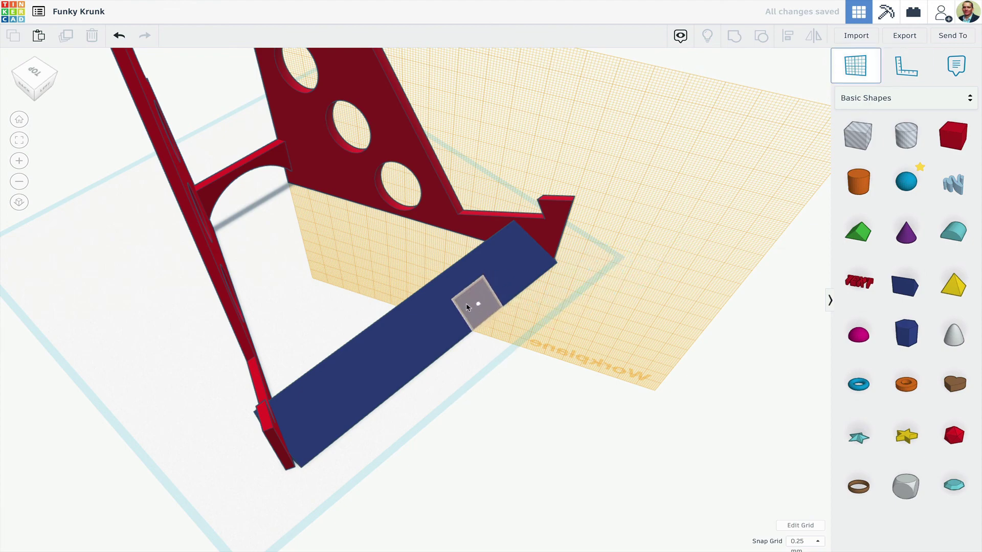
Set the workplane on the wedge's sloped front face, place a text shape there and reduce how far its letters project
{"action": "right_click_drag", "start_coordinate": [466, 307], "coordinate": [547, 233]}
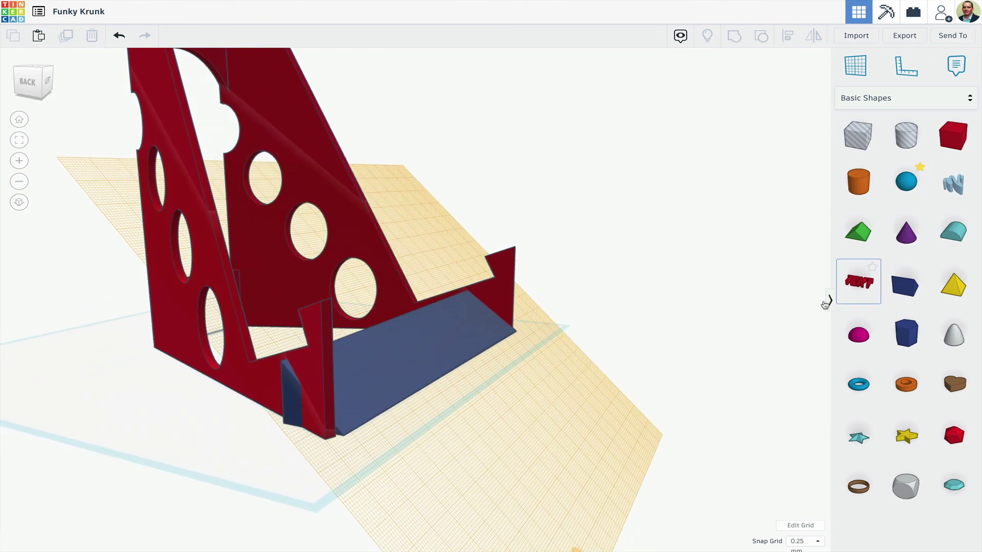
{"action": "left_click_drag", "start_coordinate": [825, 305], "coordinate": [432, 343]}
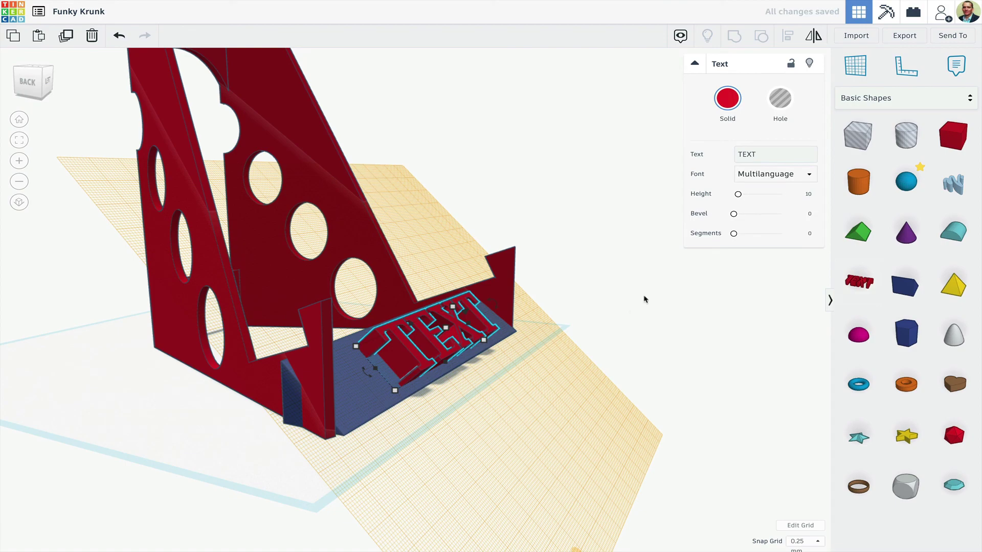
{"action": "right_click_drag", "start_coordinate": [583, 301], "coordinate": [500, 304]}
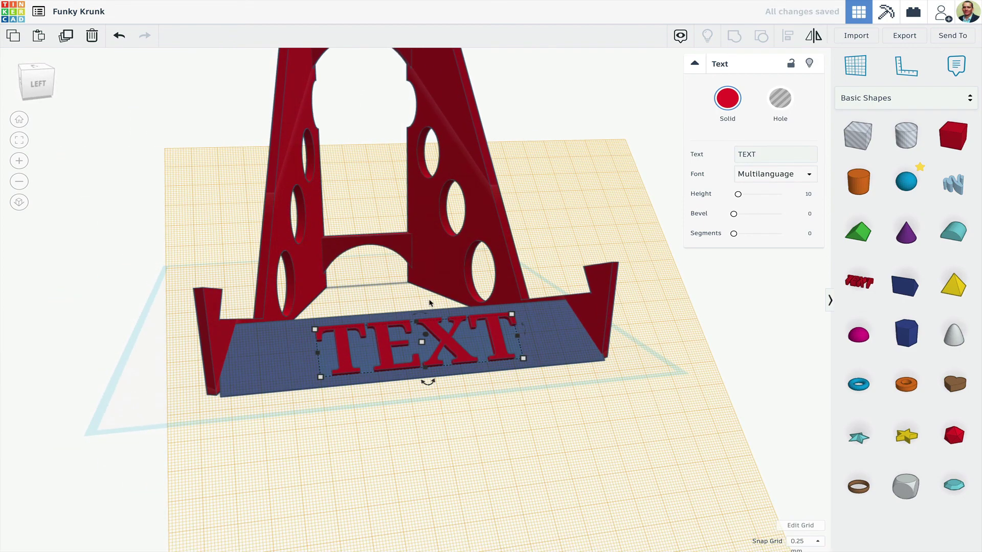
{"action": "right_click_drag", "start_coordinate": [447, 368], "coordinate": [457, 237]}
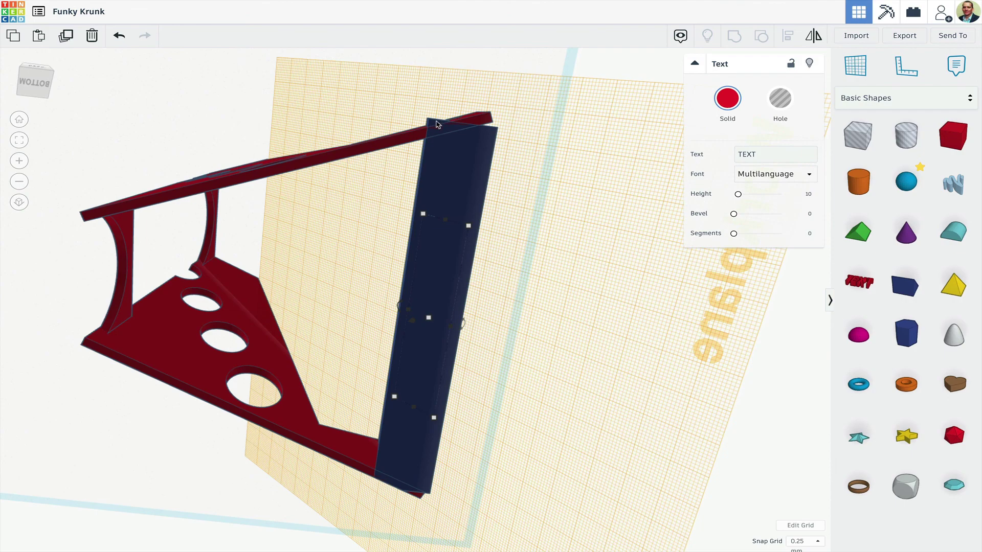
{"action": "right_click_drag", "start_coordinate": [437, 124], "coordinate": [612, 384]}
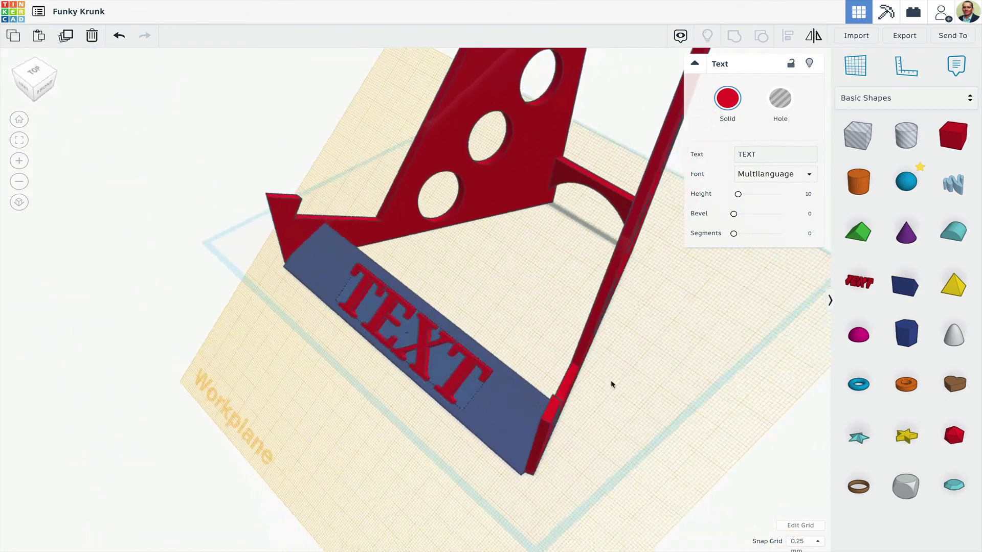
{"action": "scroll", "coordinate": [372, 217], "scroll_direction": "down", "scroll_amount": 5}
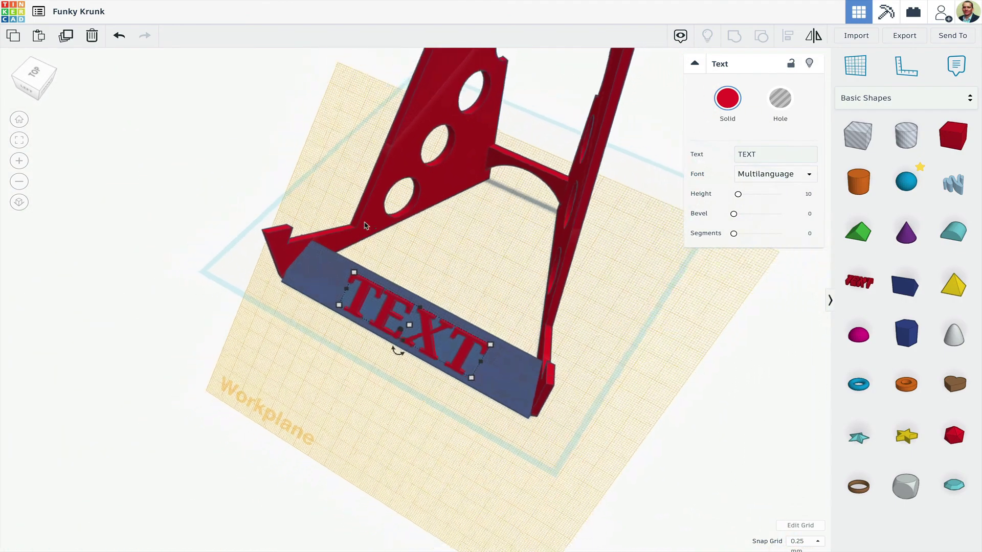
{"action": "right_click_drag", "start_coordinate": [369, 224], "coordinate": [526, 152]}
{"action": "right_click_drag", "start_coordinate": [529, 213], "coordinate": [337, 233]}
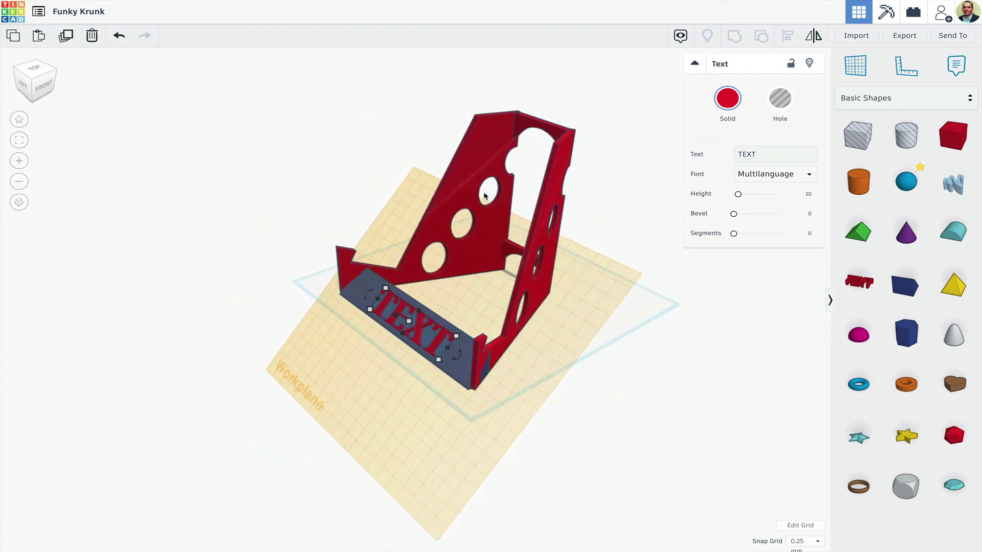